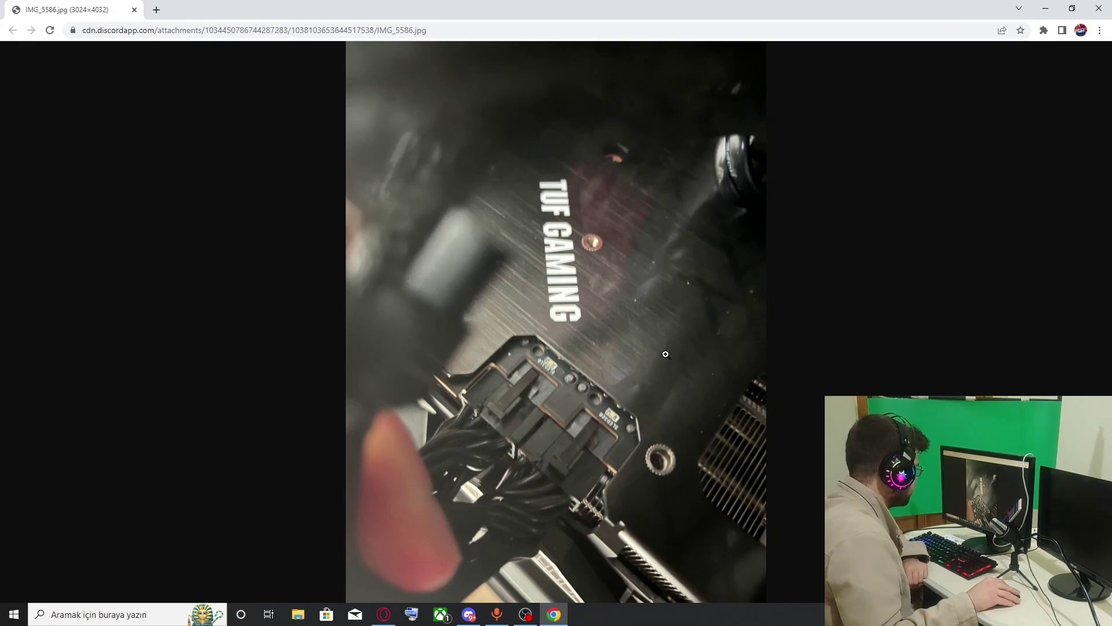
Zoom in on the power connectors in the TUF Gaming graphics card photo to inspect the cable connections.
{"action": "left_click", "coordinate": [585, 377]}
{"action": "scroll", "coordinate": [509, 410], "scroll_direction": "down", "scroll_amount": 5}
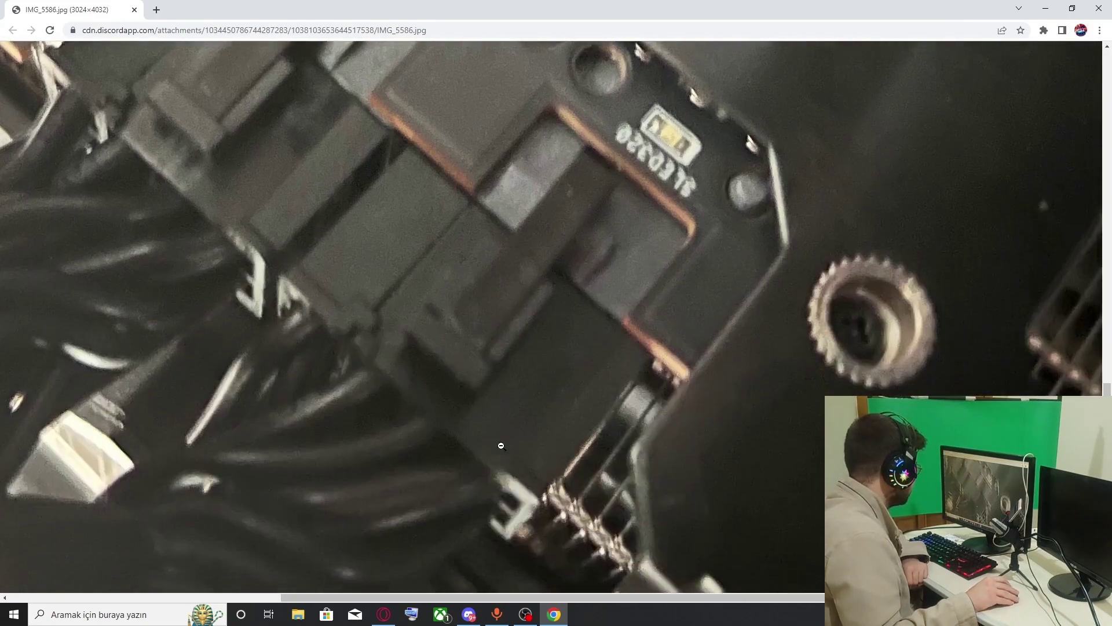
{"action": "scroll", "coordinate": [357, 278], "scroll_direction": "up", "scroll_amount": 1}
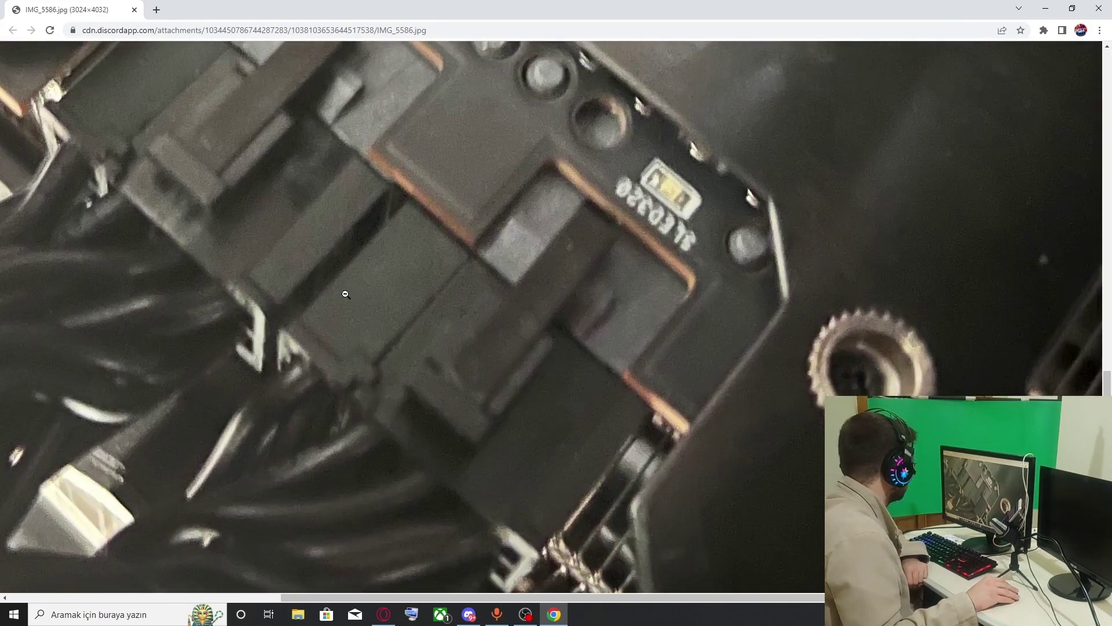
{"action": "left_click", "coordinate": [446, 360]}
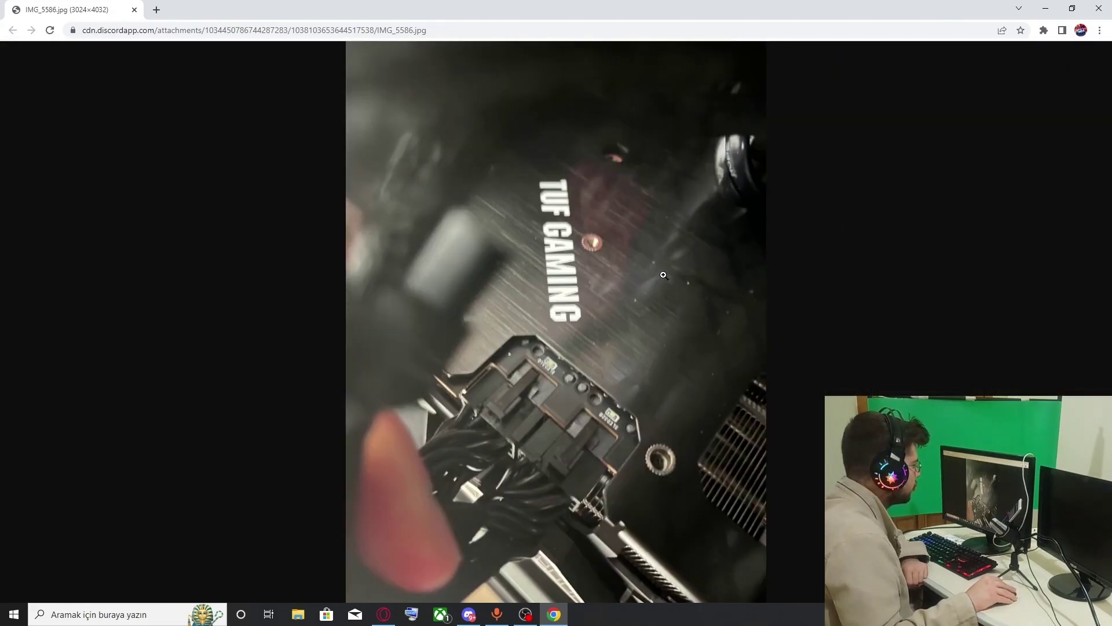
Close the graphics card photo and go back through the earlier messages in the Discord chat.
{"action": "left_click", "coordinate": [1099, 9]}
{"action": "left_click", "coordinate": [822, 306]}
{"action": "scroll", "coordinate": [771, 311], "scroll_direction": "up", "scroll_amount": 6}
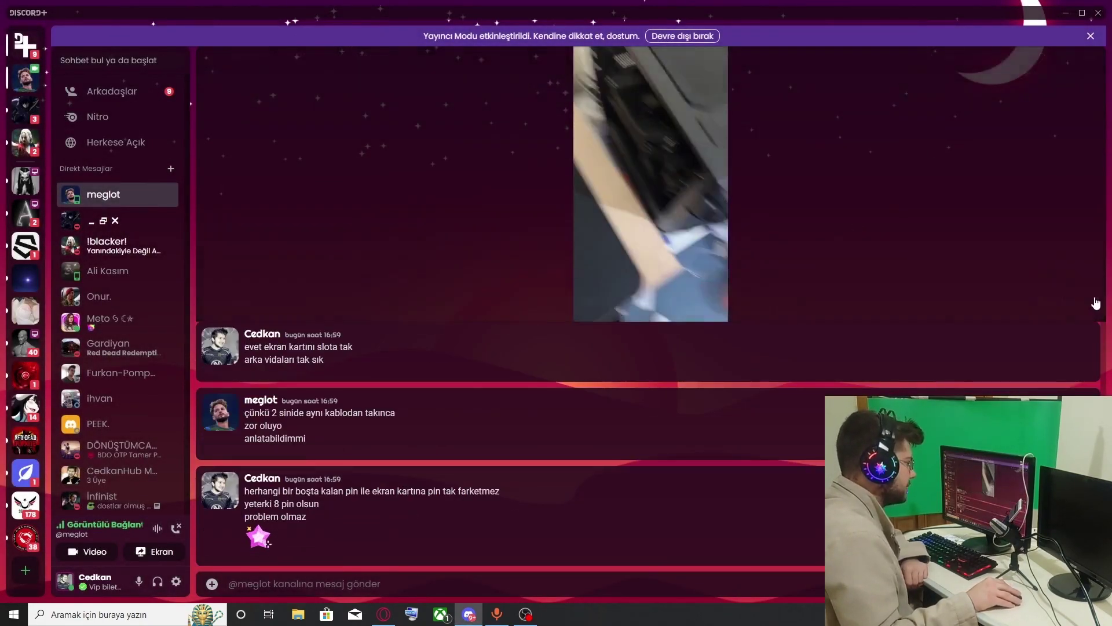
{"action": "left_click", "coordinate": [1071, 297]}
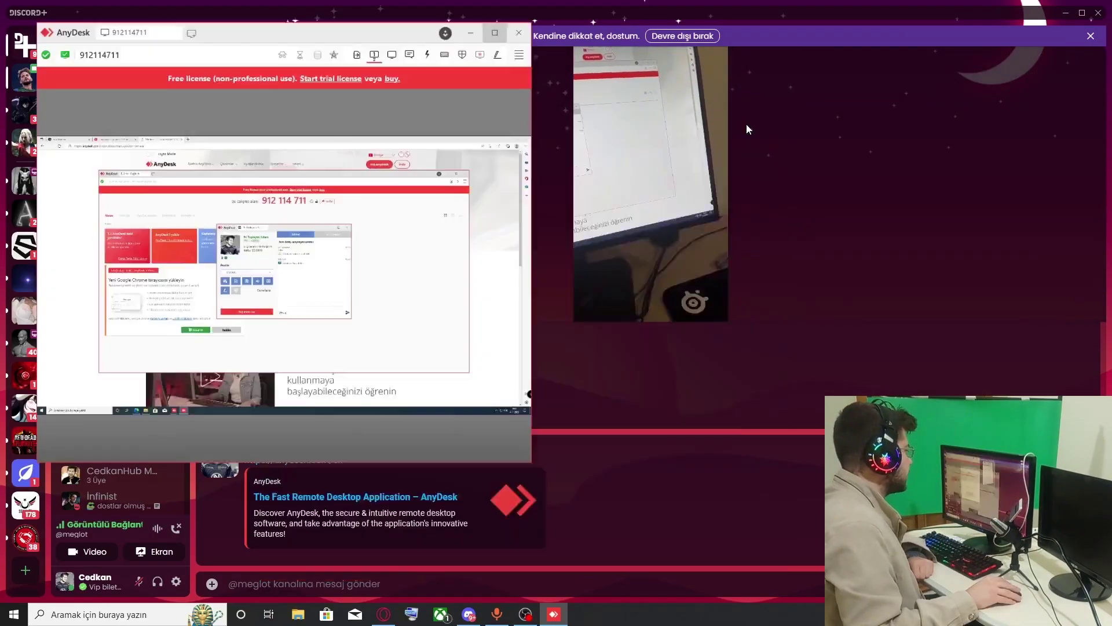
Maximize the AnyDesk session and minimize the two AnyDesk windows open on the remote computer.
{"action": "key", "text": "super+Up"}
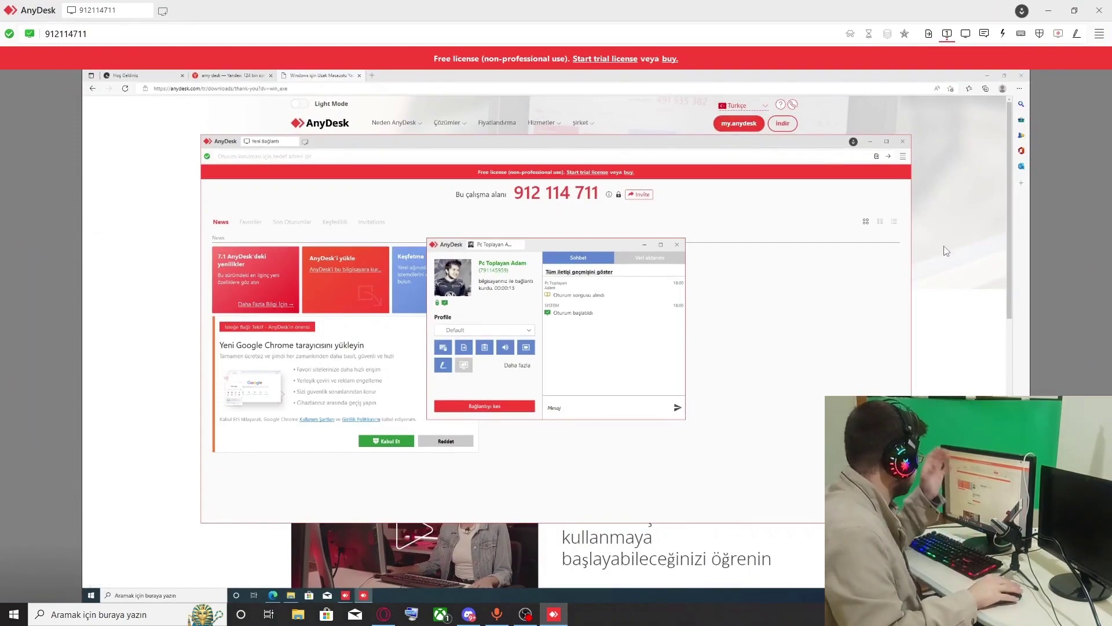
{"action": "left_click", "coordinate": [644, 245]}
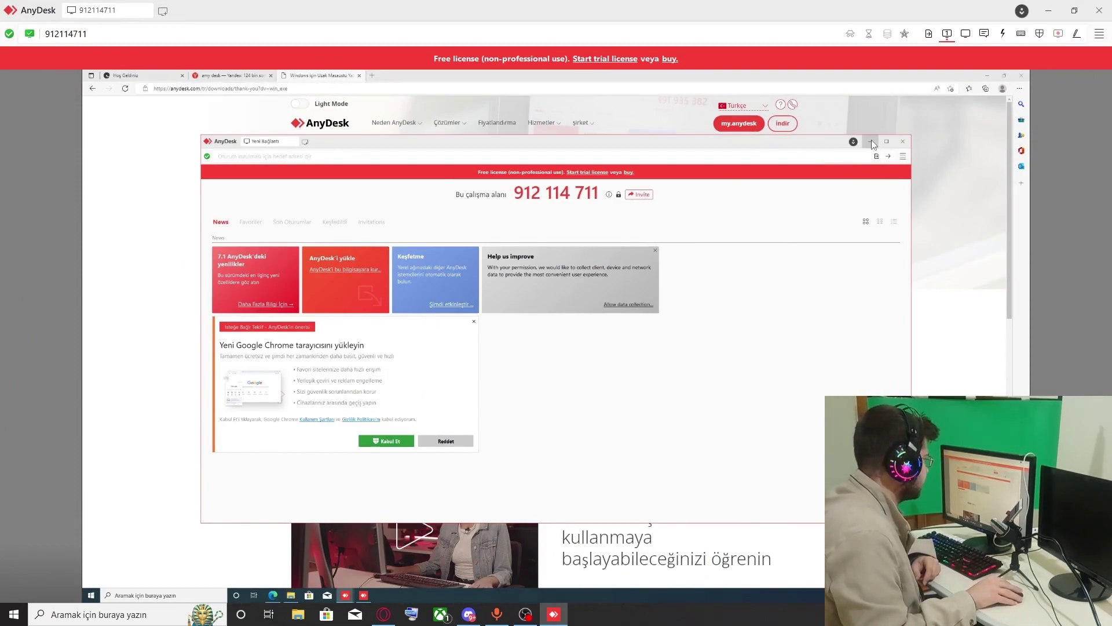
{"action": "left_click", "coordinate": [873, 142]}
Load google.com in the remote browser and close the other two browser tabs.
{"action": "left_click", "coordinate": [321, 87]}
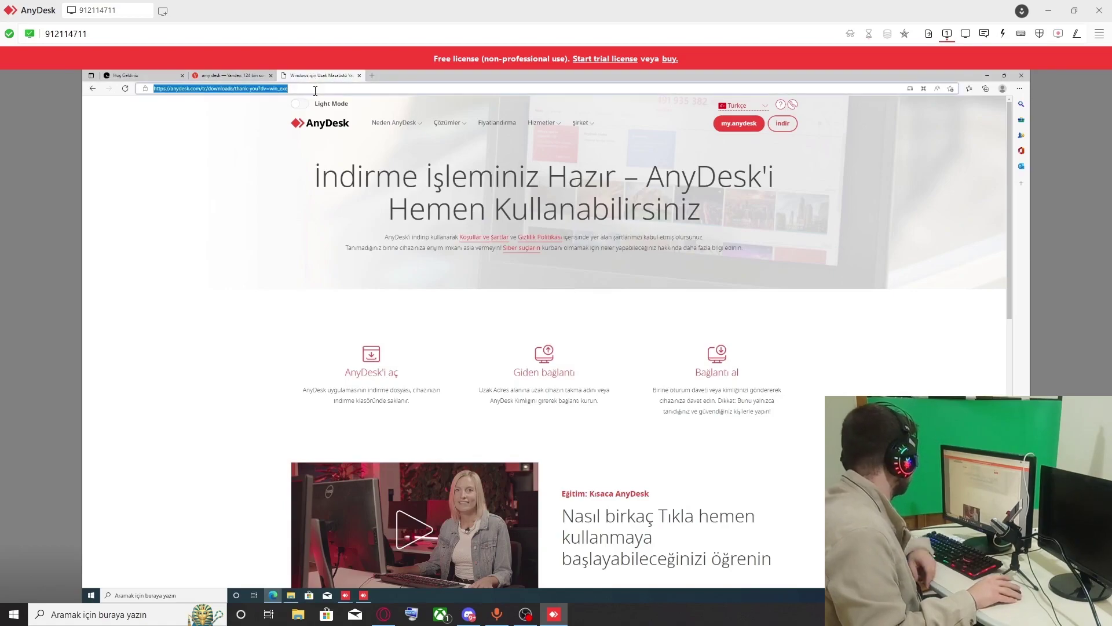
{"action": "type", "text": "google.com"}
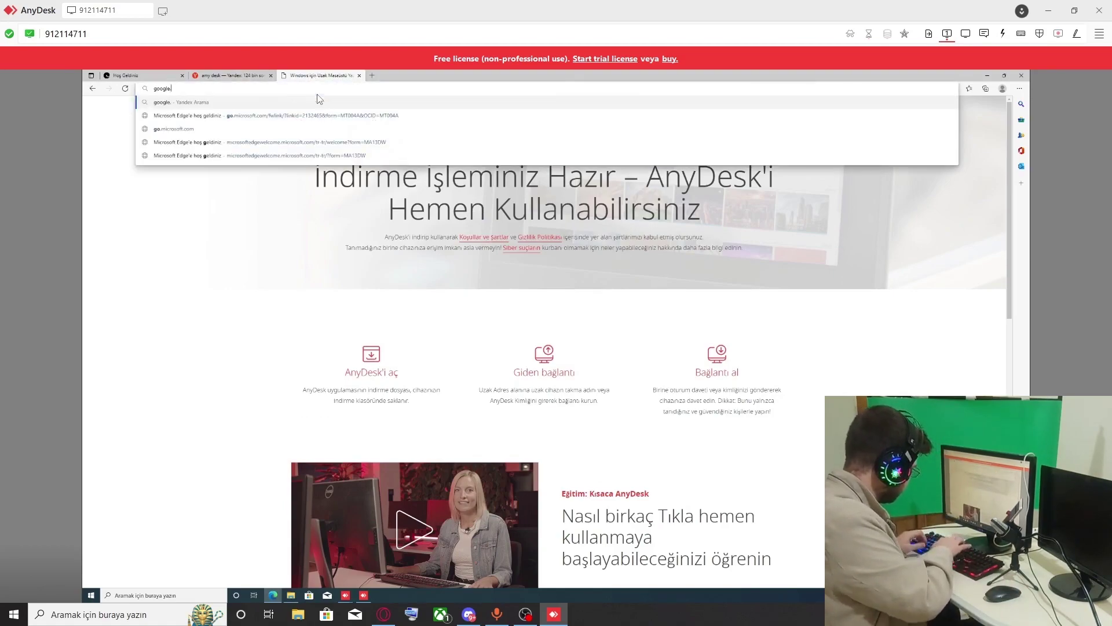
{"action": "key", "text": "Return"}
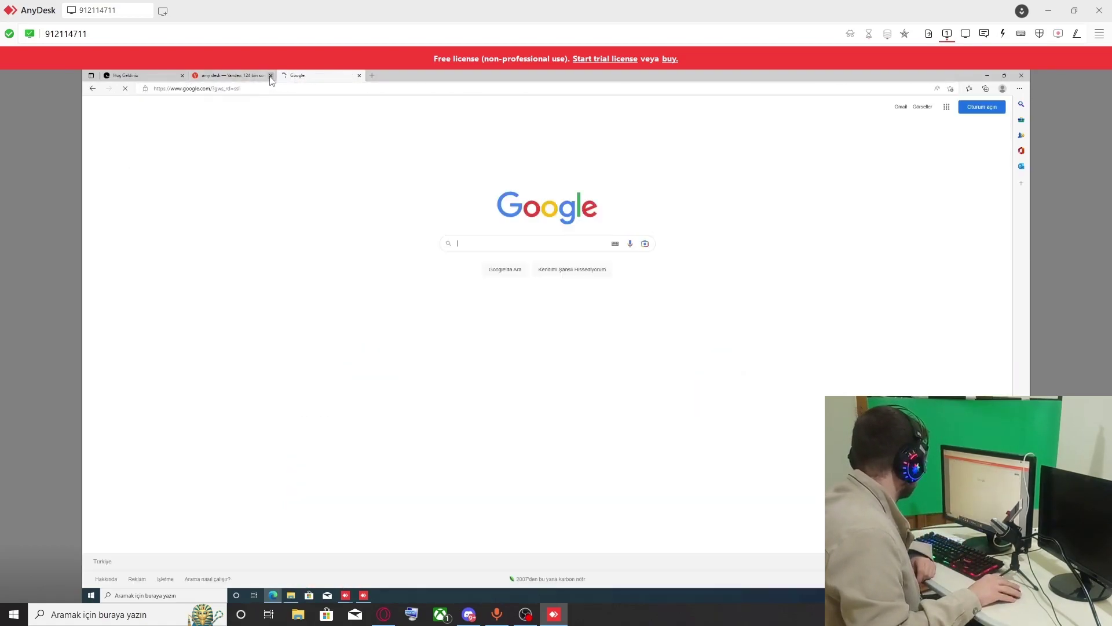
{"action": "left_click", "coordinate": [270, 76]}
{"action": "left_click", "coordinate": [183, 76]}
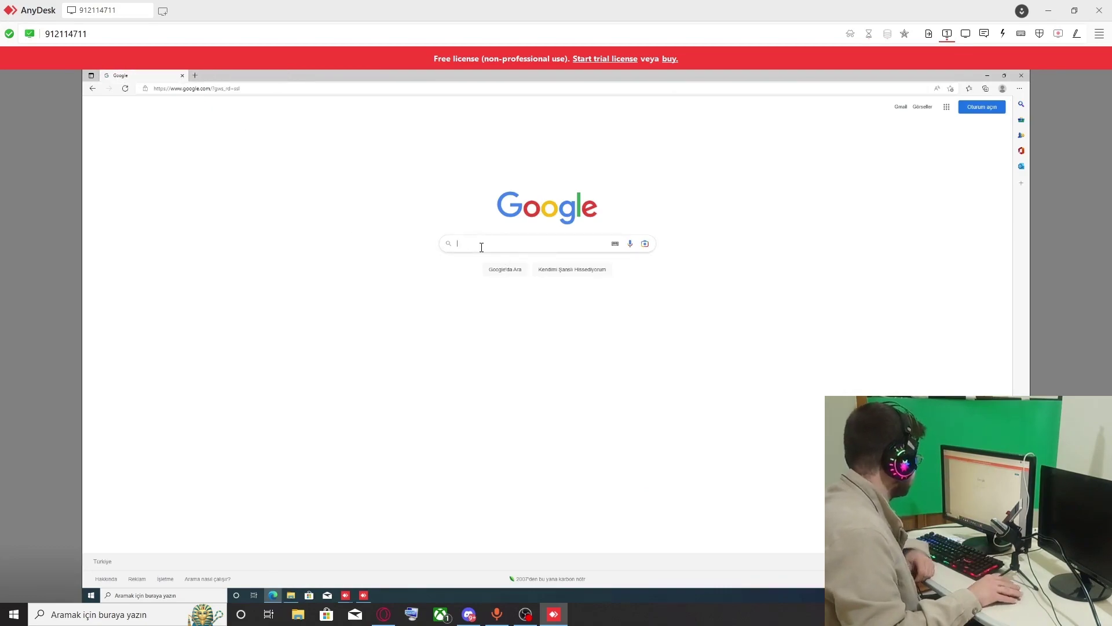
Search Google for "gpuz download".
{"action": "type", "text": "gp"}
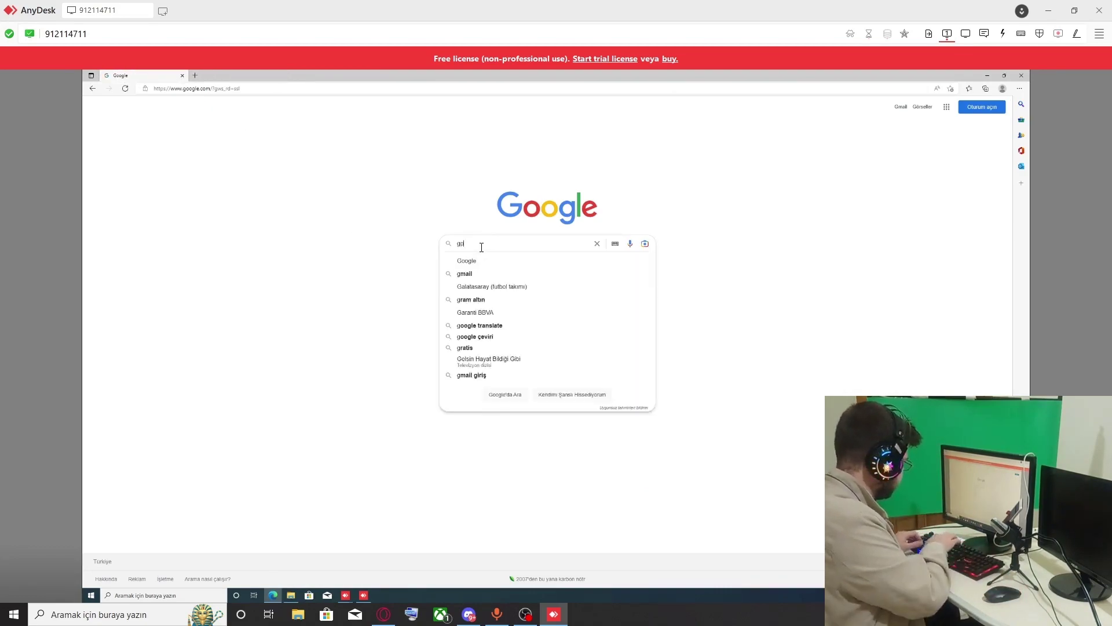
{"action": "type", "text": "uz download"}
{"action": "key", "text": "Return"}
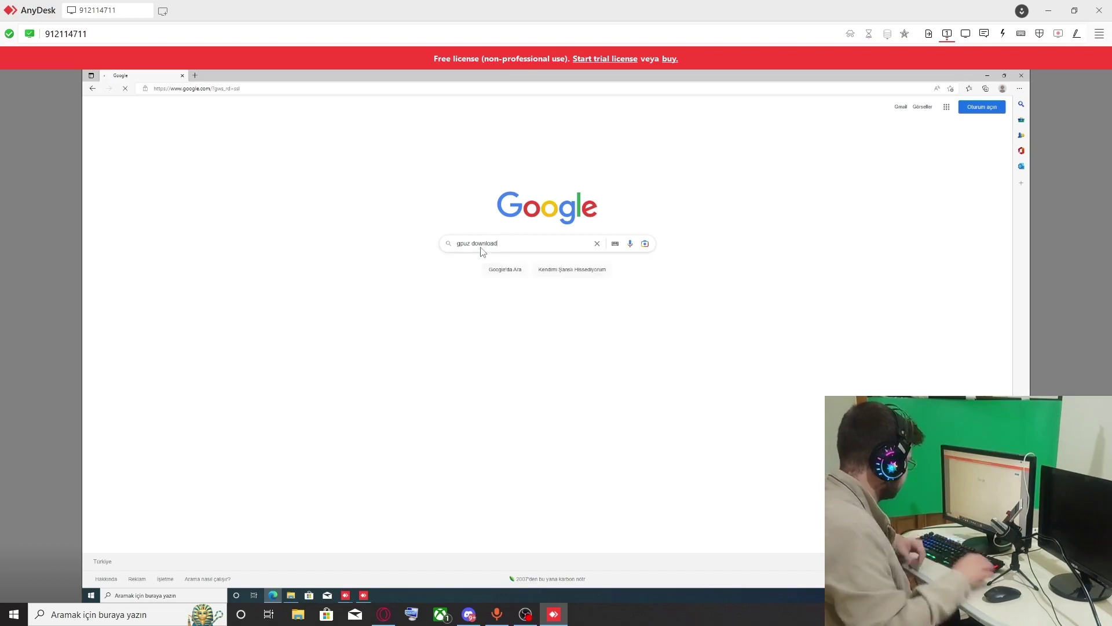
Download the standard version of GPU-Z 2.50.0 from TechPowerUp's German server and show the file in its folder.
{"action": "left_click", "coordinate": [243, 178]}
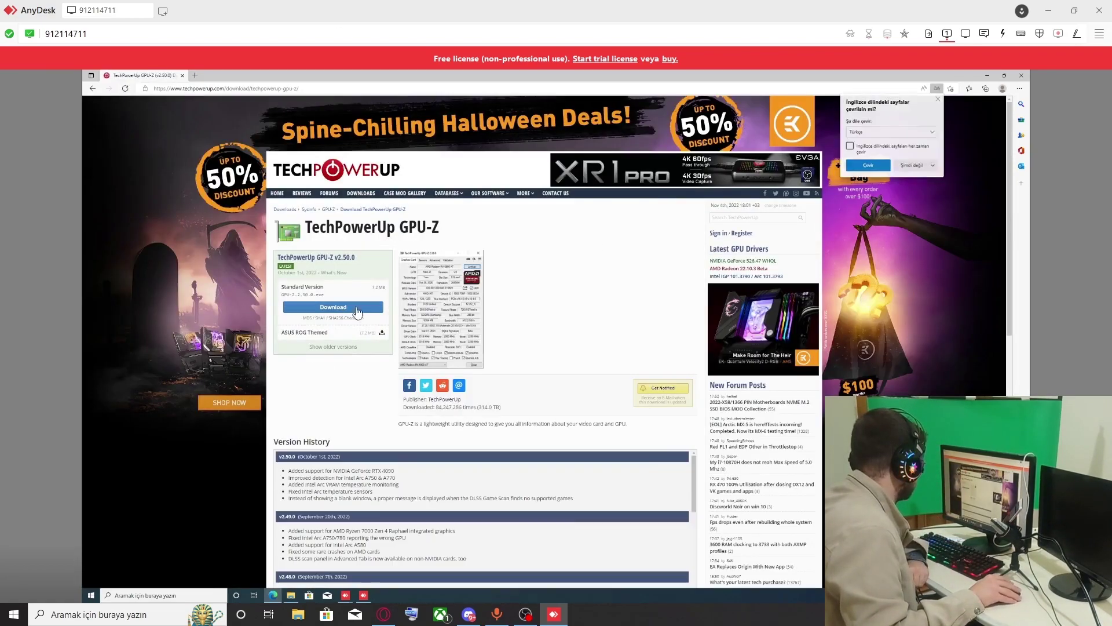
{"action": "left_click", "coordinate": [333, 306]}
{"action": "left_click", "coordinate": [332, 359]}
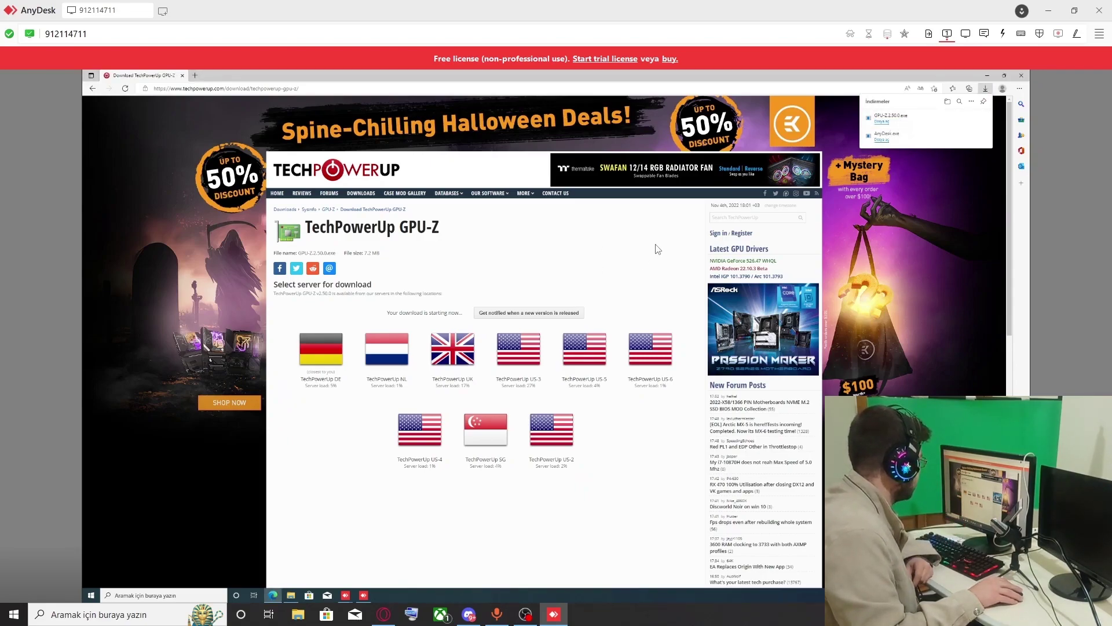
{"action": "left_click", "coordinate": [960, 118]}
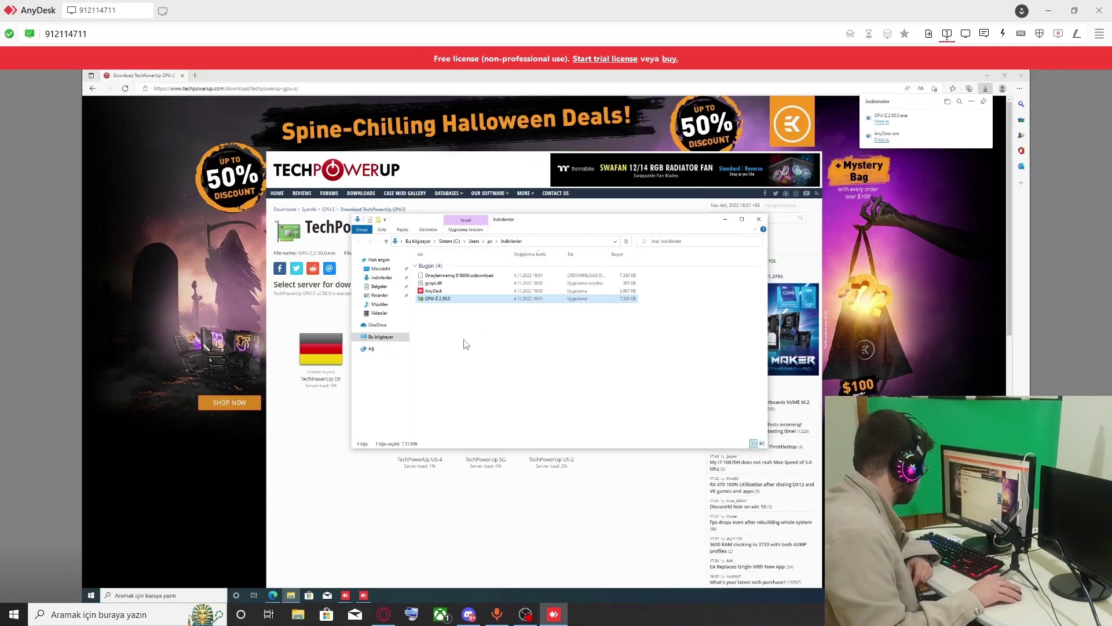
Install TechPowerUp GPU-Z 2.50.0 from the downloaded file with a desktop shortcut and launch it.
{"action": "double_click", "coordinate": [451, 300]}
{"action": "left_click", "coordinate": [556, 317]}
{"action": "left_click", "coordinate": [618, 405]}
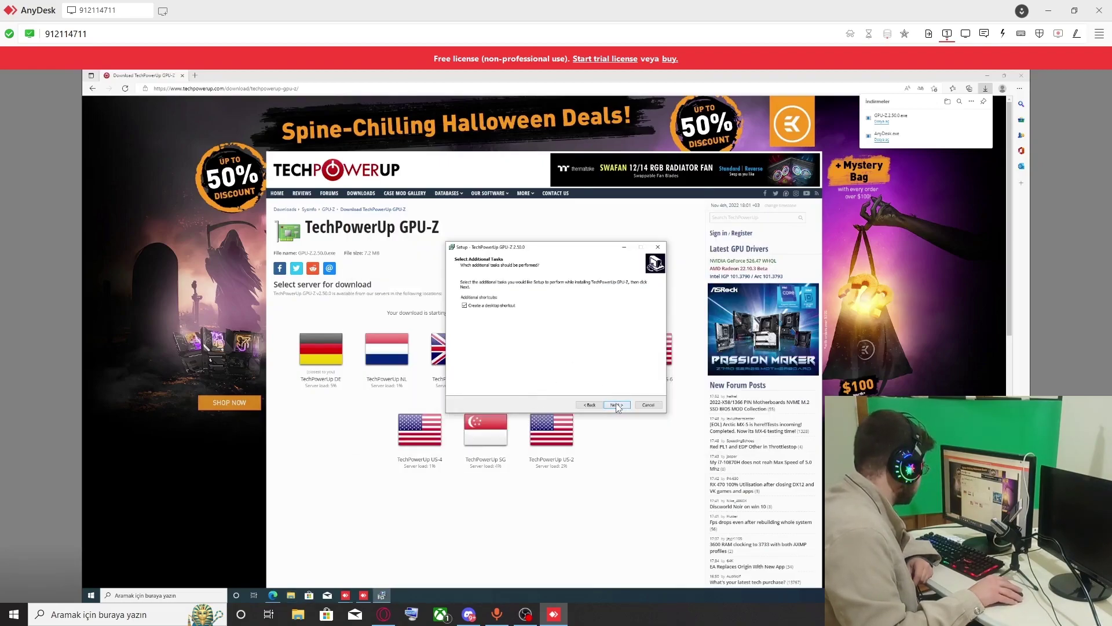
{"action": "left_click", "coordinate": [613, 407]}
{"action": "left_click", "coordinate": [613, 407]}
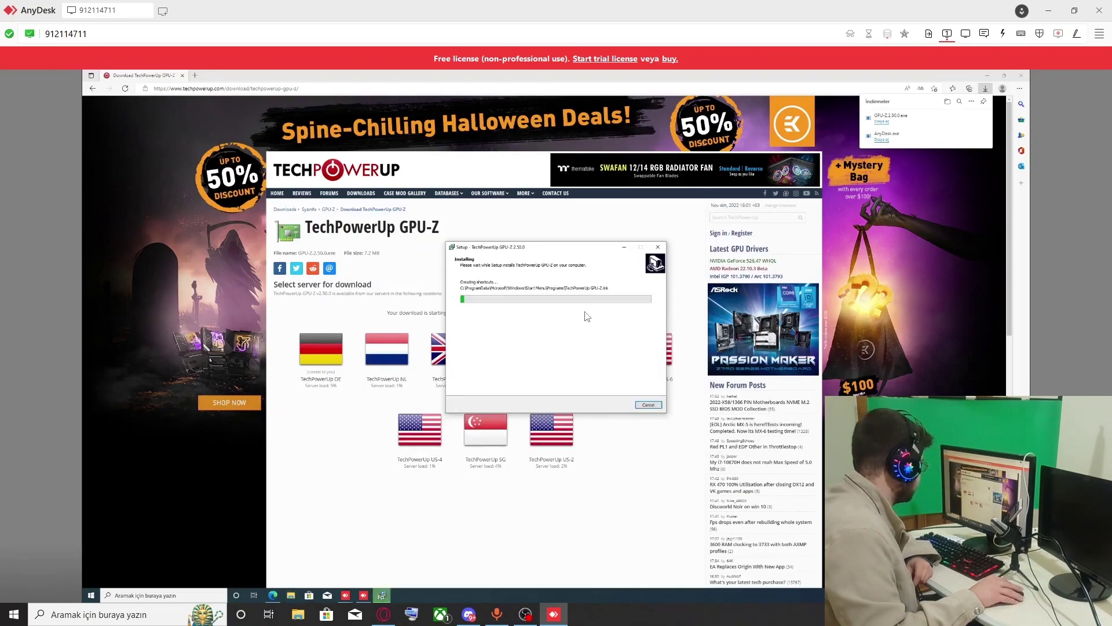
{"action": "left_click", "coordinate": [616, 405]}
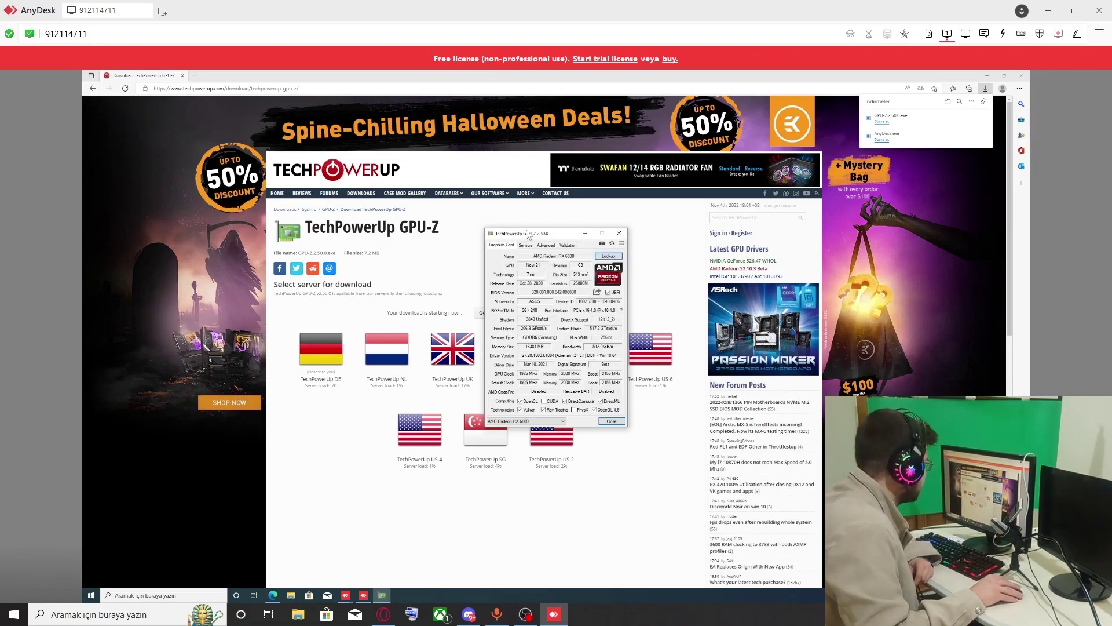
Display the sensor readings in GPU-Z and enlarge the AnyDesk view of the remote desktop.
{"action": "left_click_drag", "start_coordinate": [547, 234], "coordinate": [540, 237]}
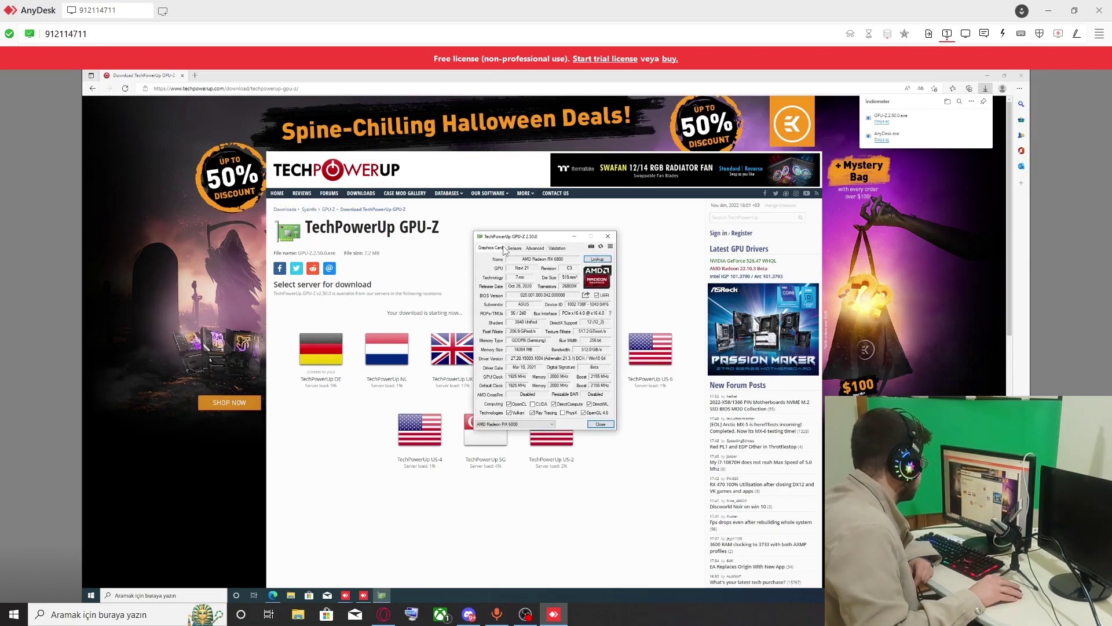
{"action": "left_click", "coordinate": [514, 248]}
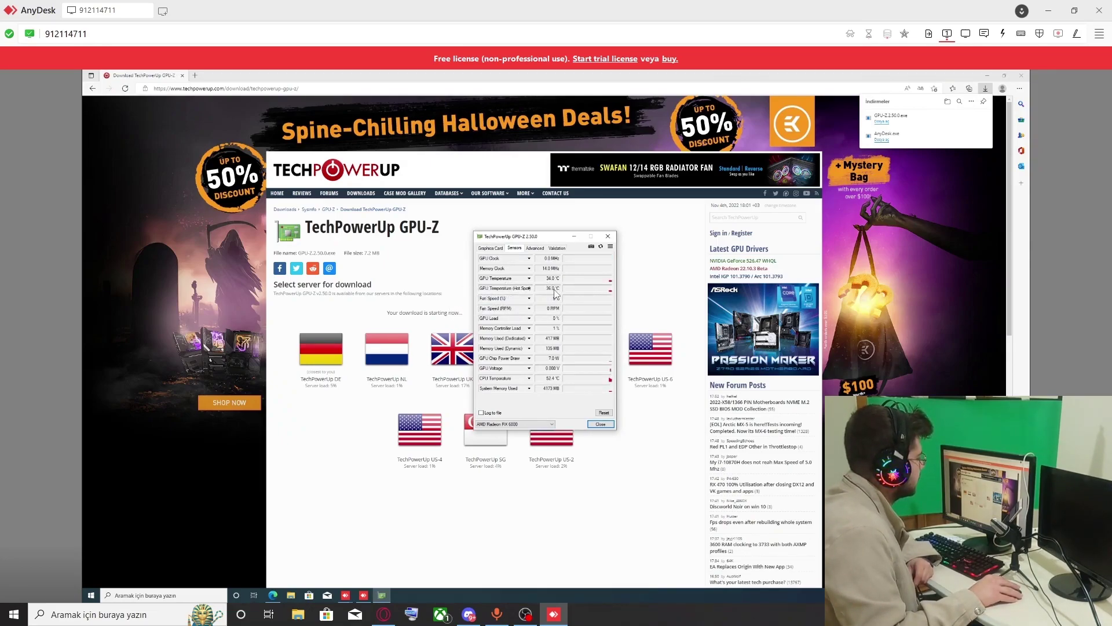
{"action": "left_click", "coordinate": [965, 34]}
{"action": "left_click", "coordinate": [872, 82]}
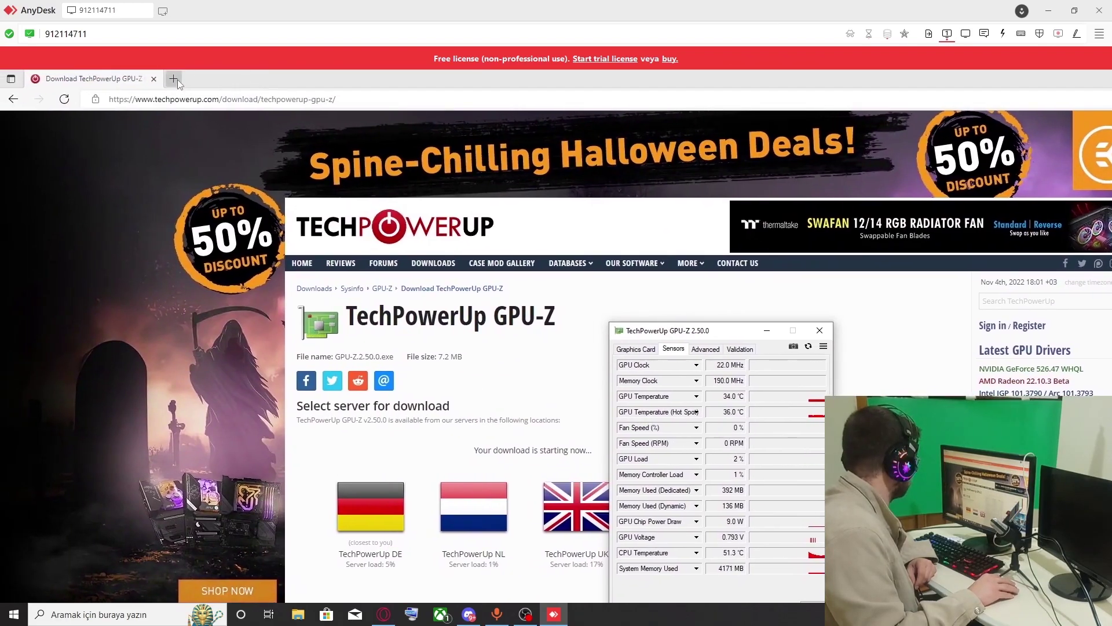
Search the web for "furmark download" in the remote browser.
{"action": "left_click", "coordinate": [177, 99]}
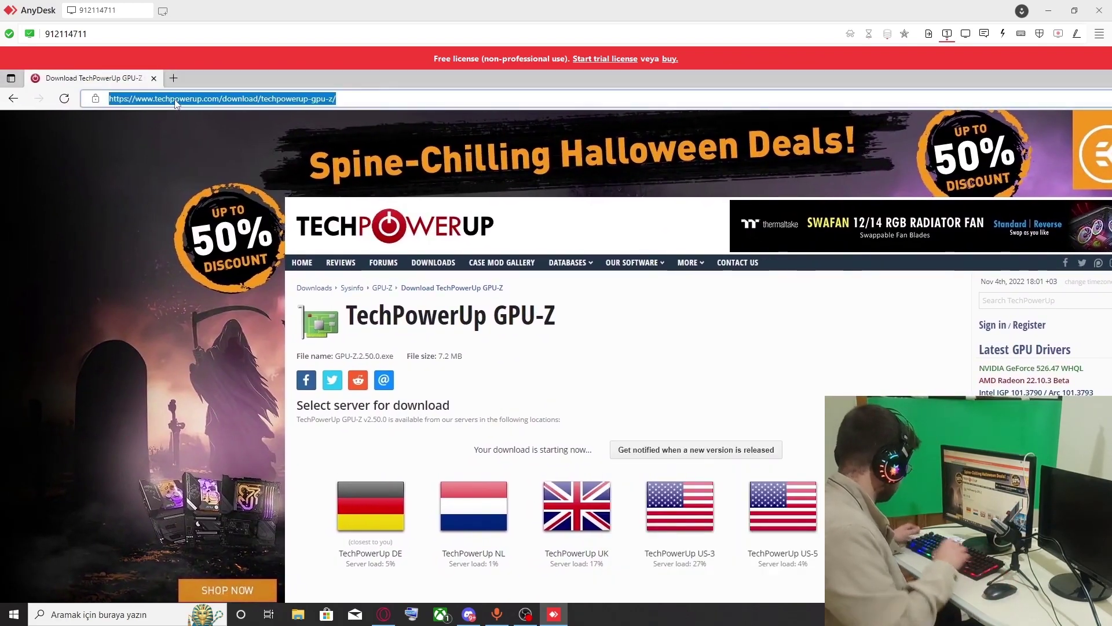
{"action": "type", "text": "furmark"}
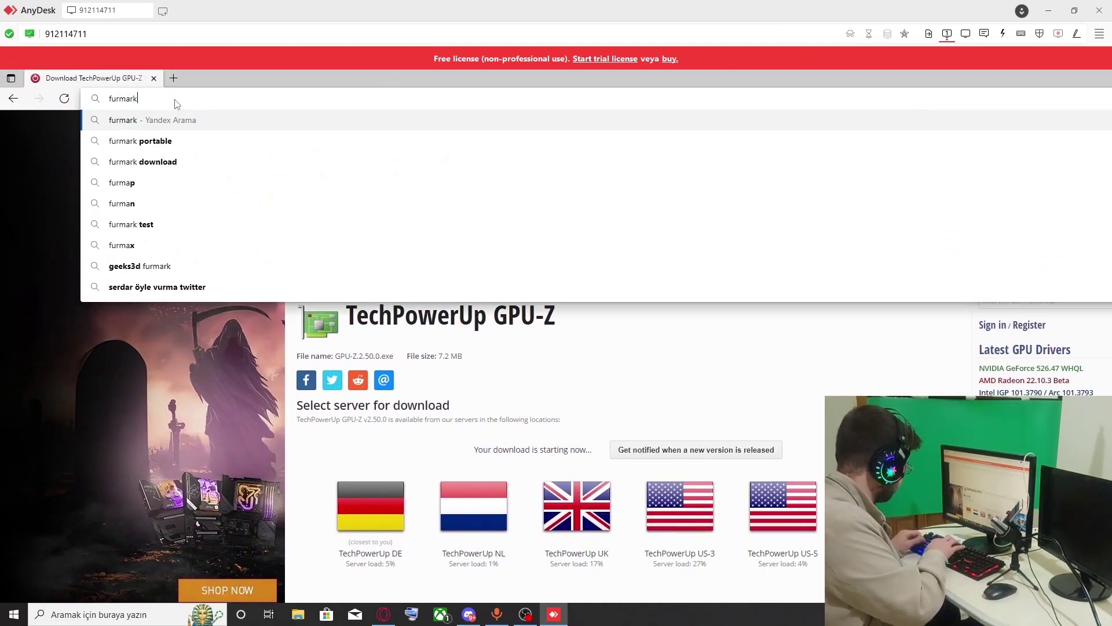
{"action": "type", "text": " donal"}
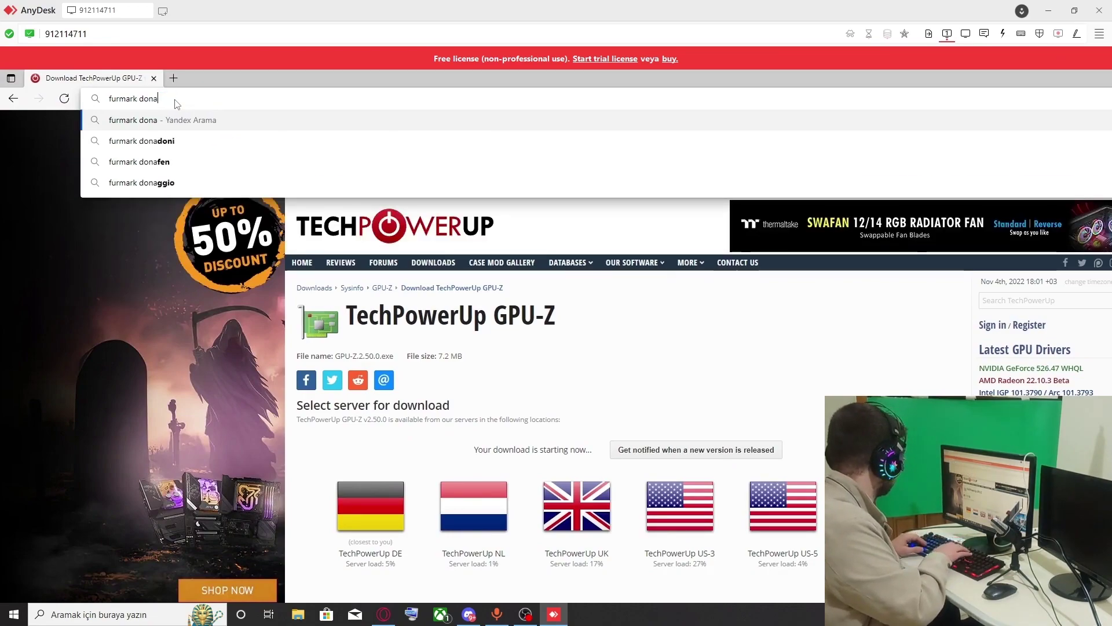
{"action": "key", "text": "Return"}
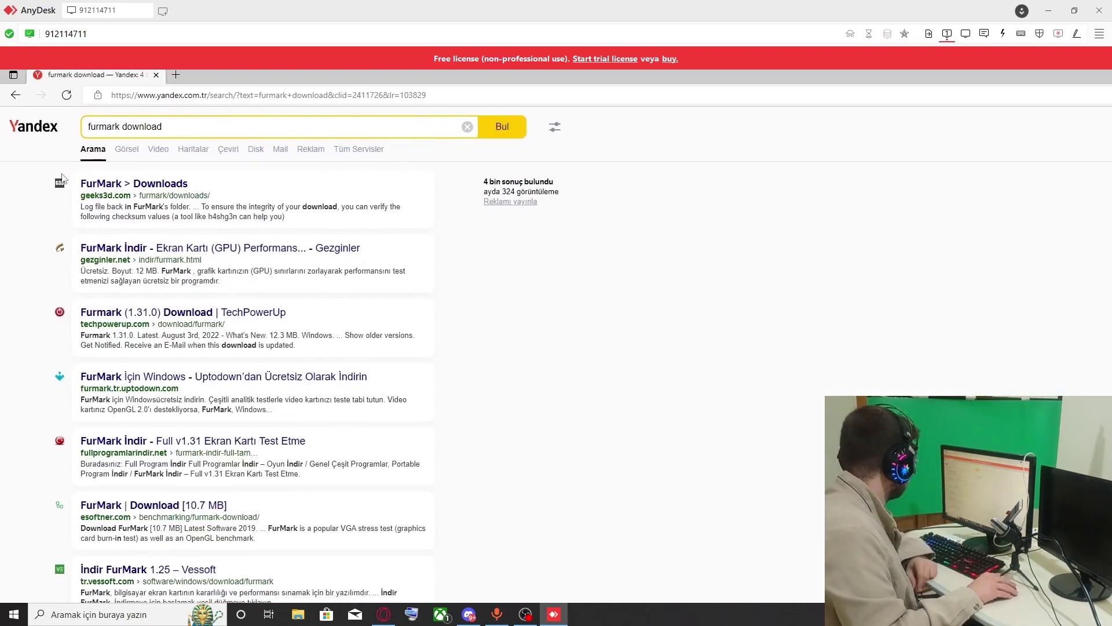
Download the FurMark 1.31.0.0 setup from the Geeks3D site and show the file in its folder.
{"action": "left_click", "coordinate": [156, 179]}
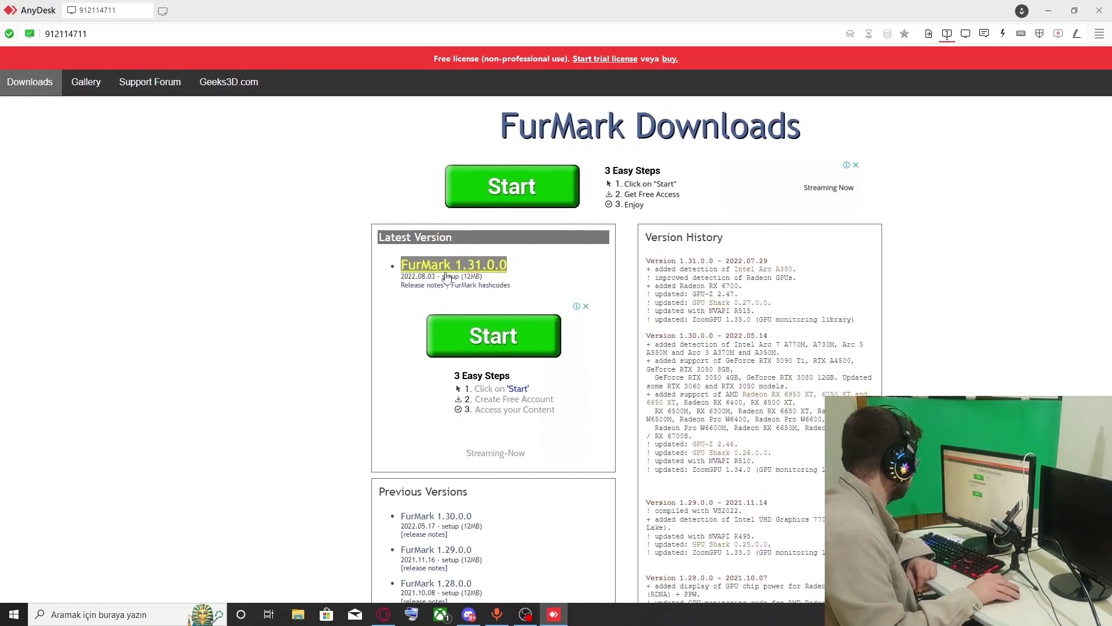
{"action": "left_click", "coordinate": [493, 275]}
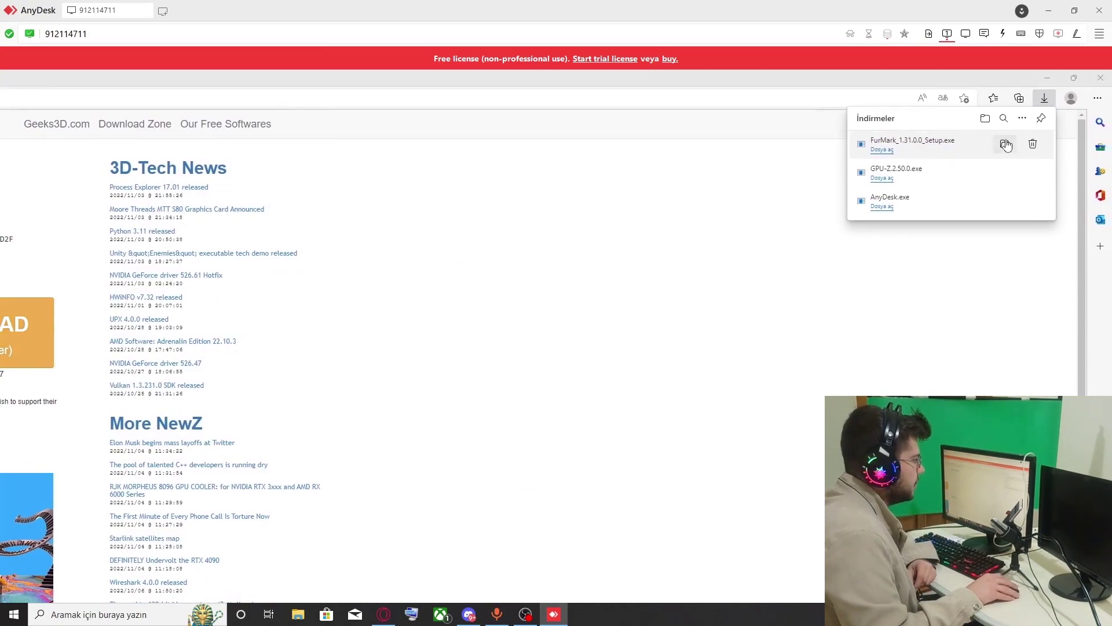
{"action": "left_click", "coordinate": [1007, 144]}
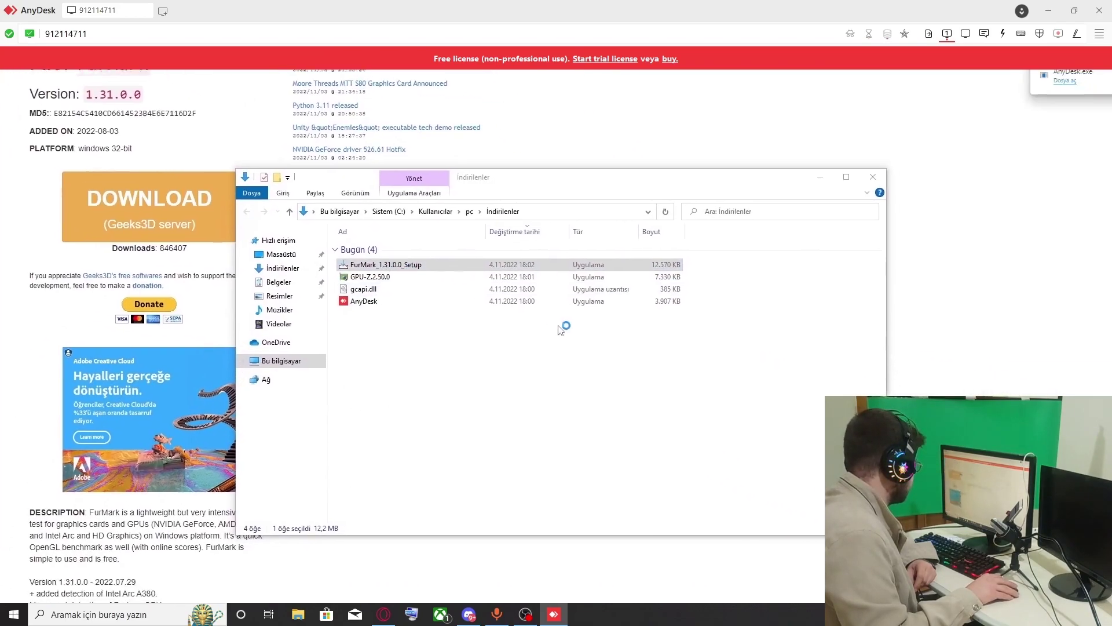
Install FurMark 1.31.0.0 with a desktop shortcut and launch it without opening the release notes.
{"action": "left_click", "coordinate": [529, 331]}
{"action": "left_click", "coordinate": [585, 365]}
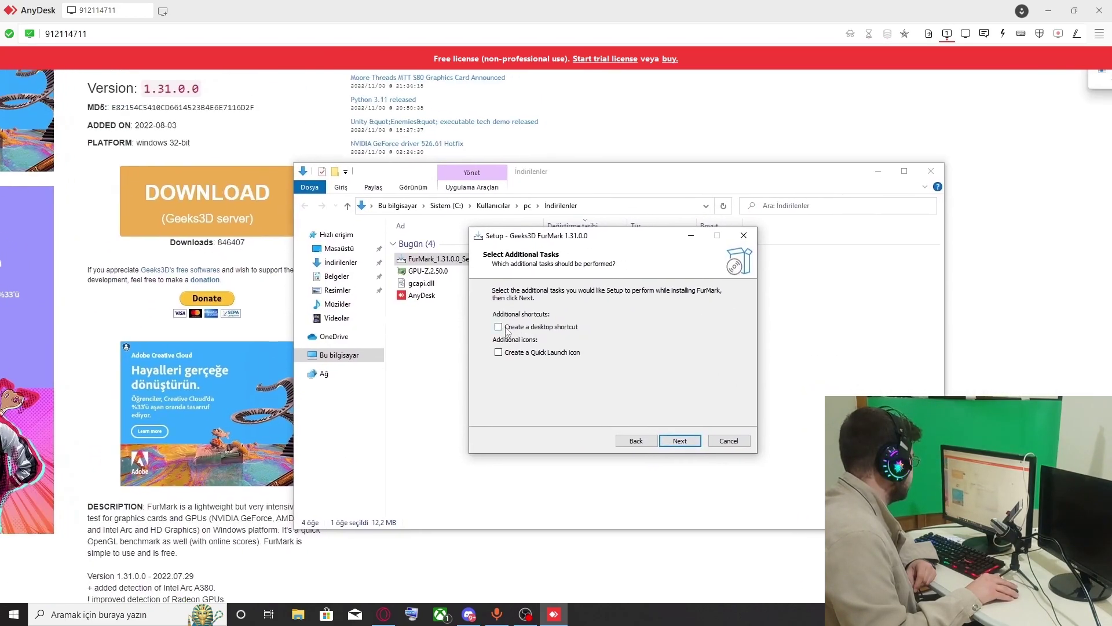
{"action": "left_click", "coordinate": [404, 251]}
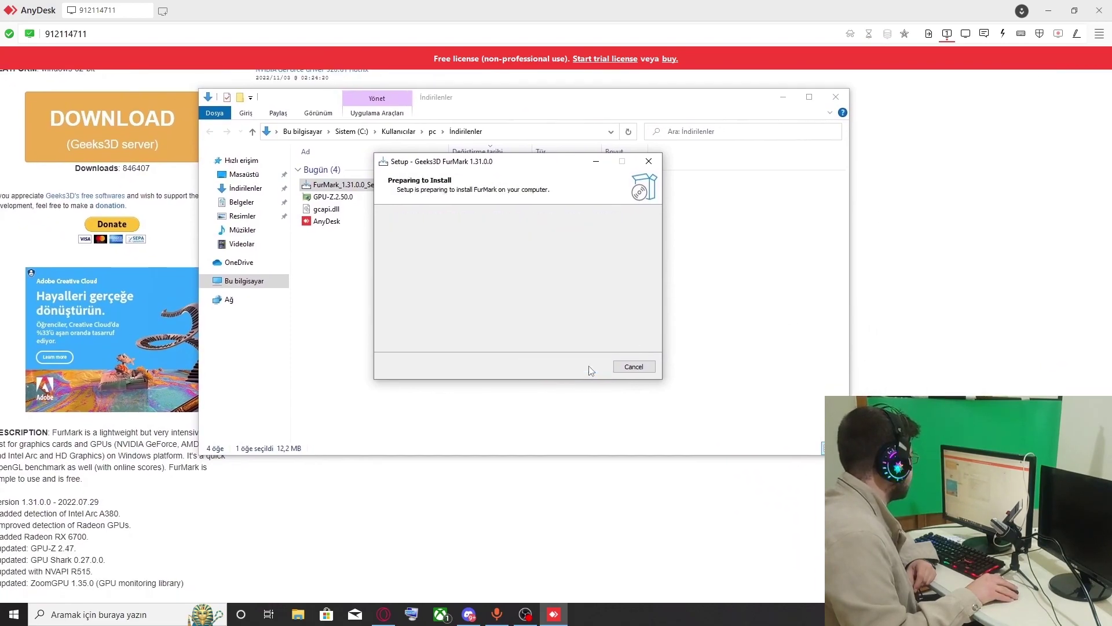
{"action": "left_click", "coordinate": [586, 366]}
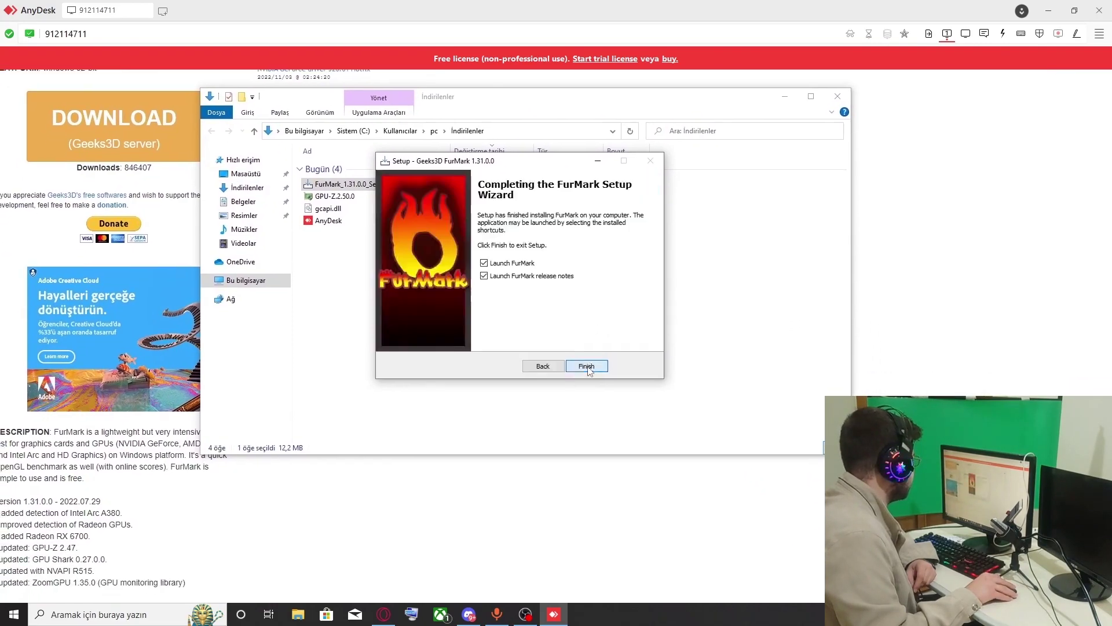
{"action": "left_click", "coordinate": [528, 345]}
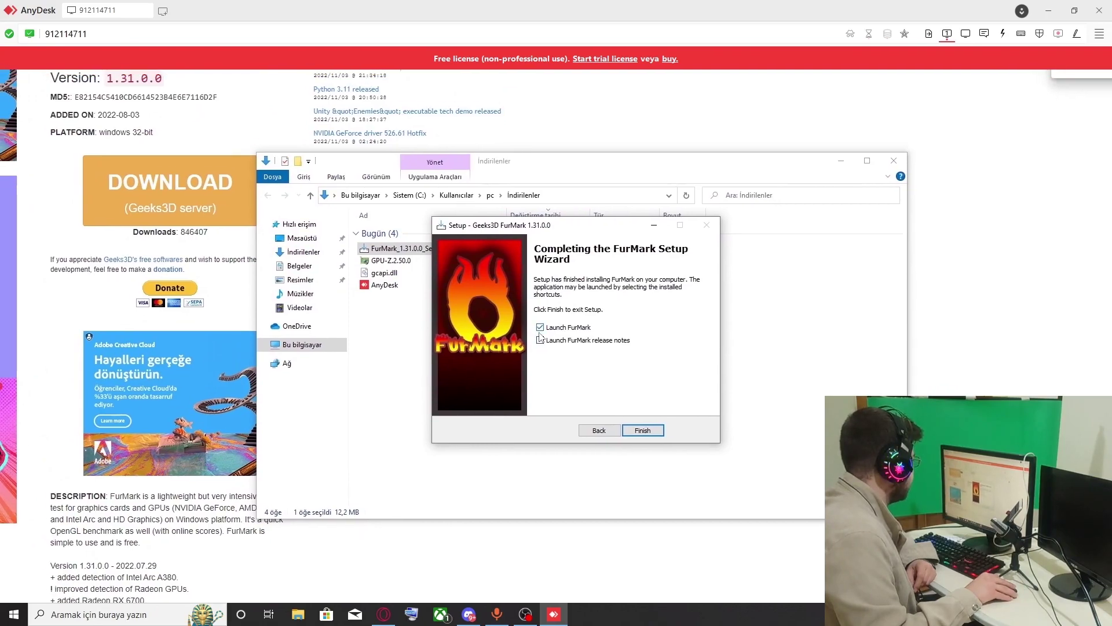
{"action": "left_click", "coordinate": [601, 376]}
Close the remote computer's Downloads folder and browser windows.
{"action": "left_click", "coordinate": [797, 261]}
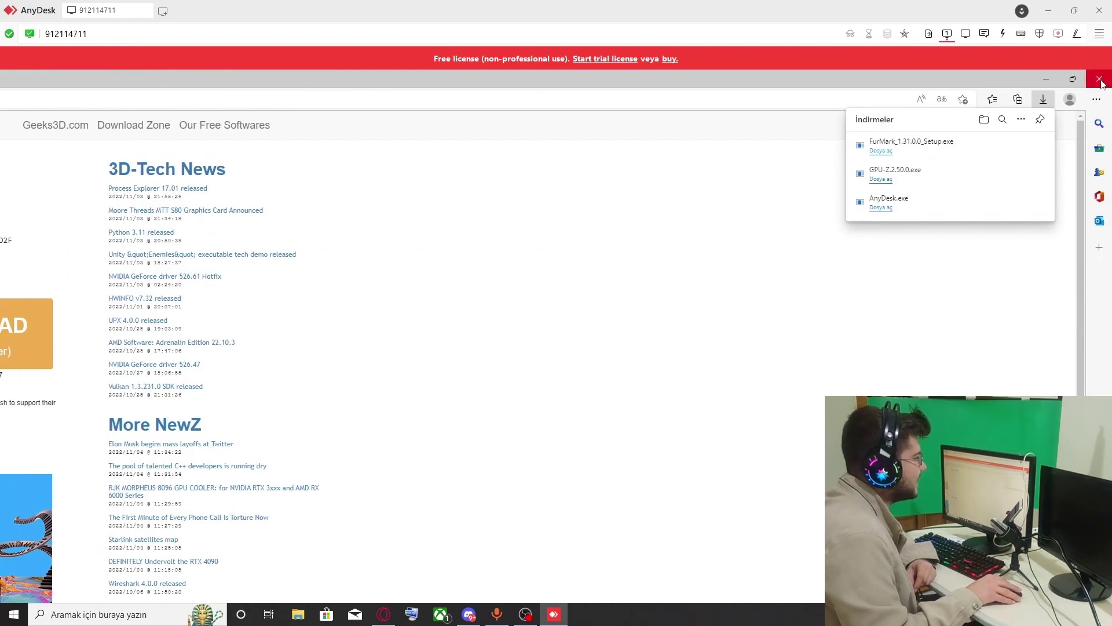
{"action": "left_click", "coordinate": [1098, 81]}
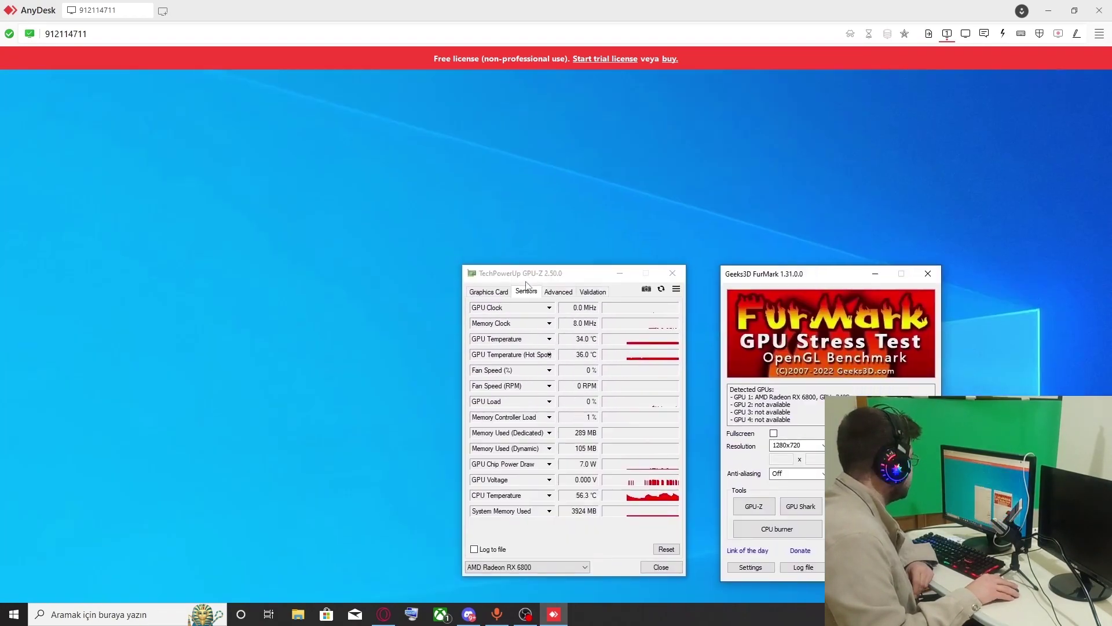
Position the GPU-Z and FurMark windows side by side, launch FurMark's CPU burner and move its window clear of the sensor readings.
{"action": "left_click", "coordinate": [526, 284]}
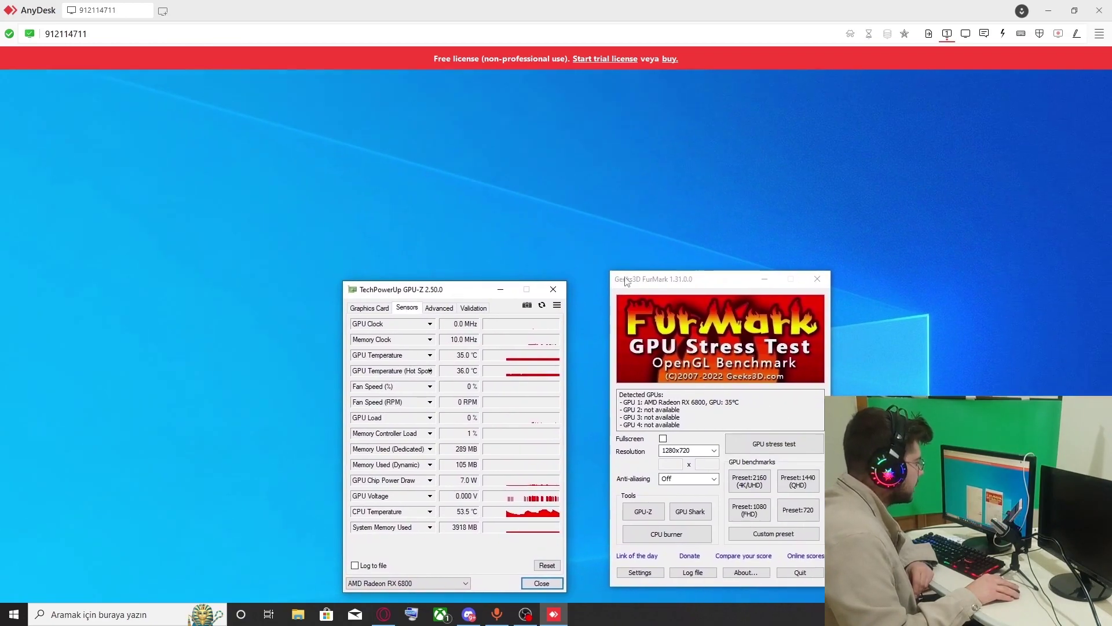
{"action": "left_click", "coordinate": [626, 281]}
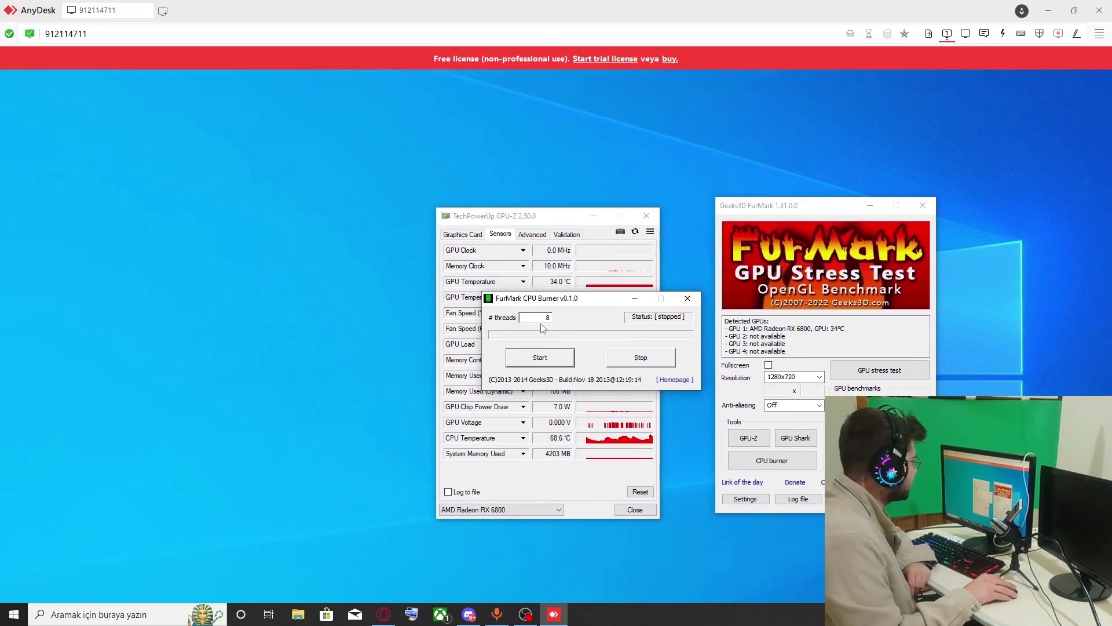
{"action": "double_click", "coordinate": [546, 319]}
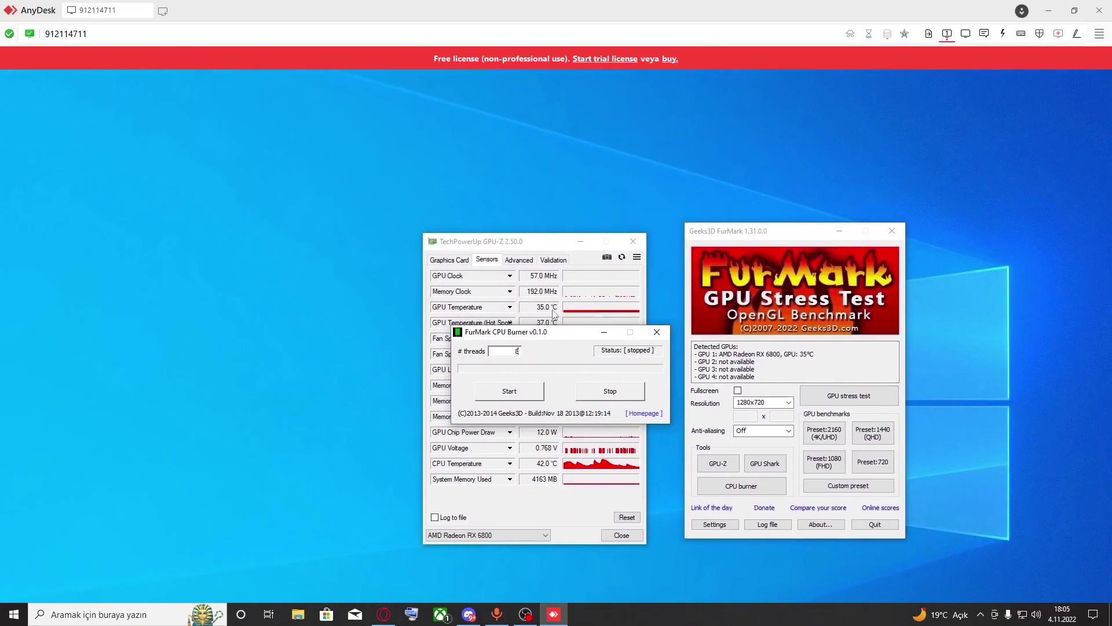
{"action": "left_click_drag", "start_coordinate": [570, 301], "coordinate": [790, 302]}
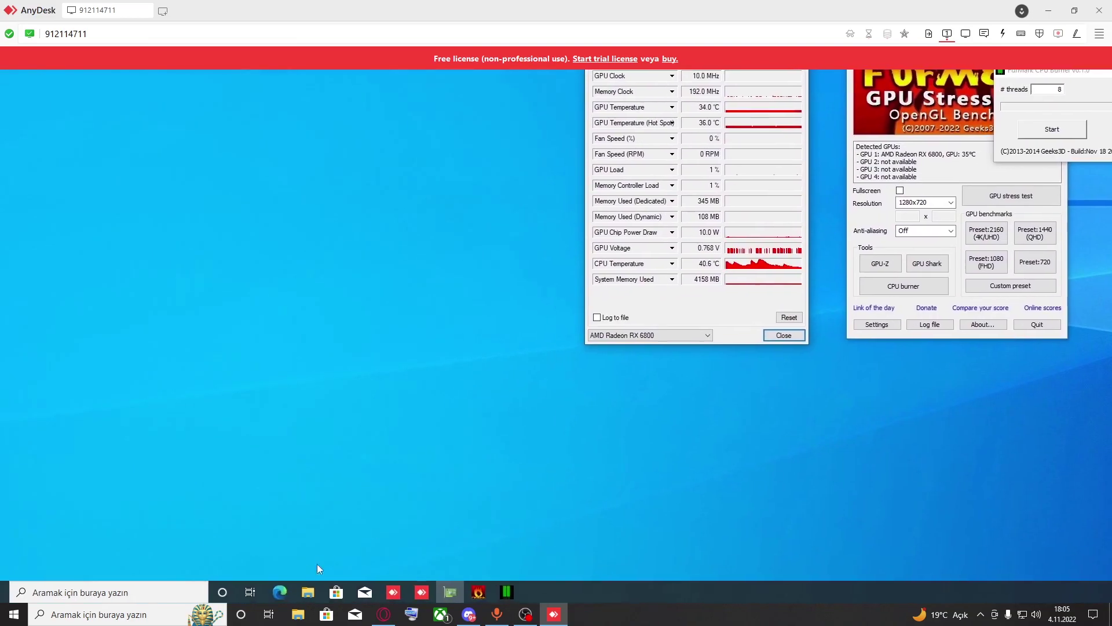
Check the minimum and maximum processor state in the High performance (Yüksek performans) plan's advanced power settings, then close the power windows.
{"action": "left_click", "coordinate": [154, 591]}
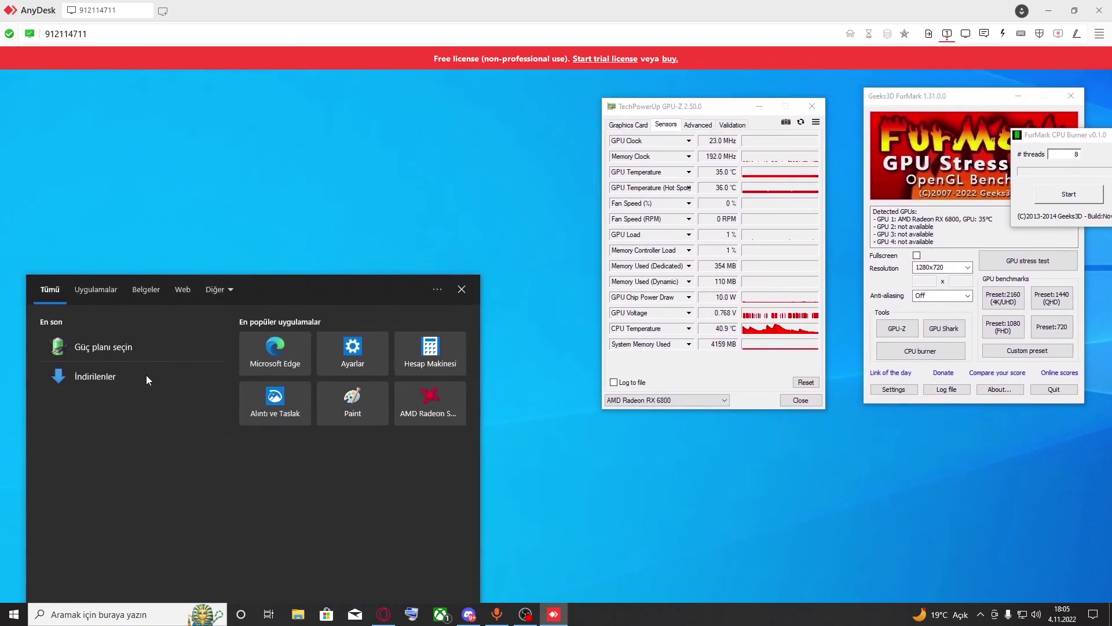
{"action": "left_click", "coordinate": [128, 370]}
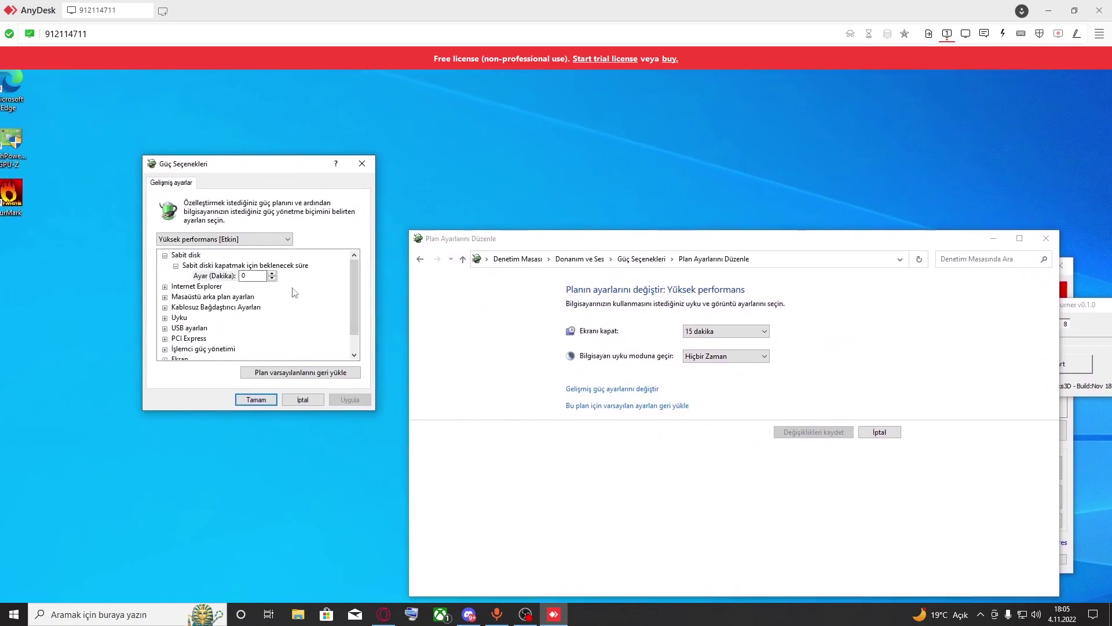
{"action": "left_click", "coordinate": [197, 313]}
{"action": "left_click", "coordinate": [193, 297]}
{"action": "double_click", "coordinate": [192, 296]}
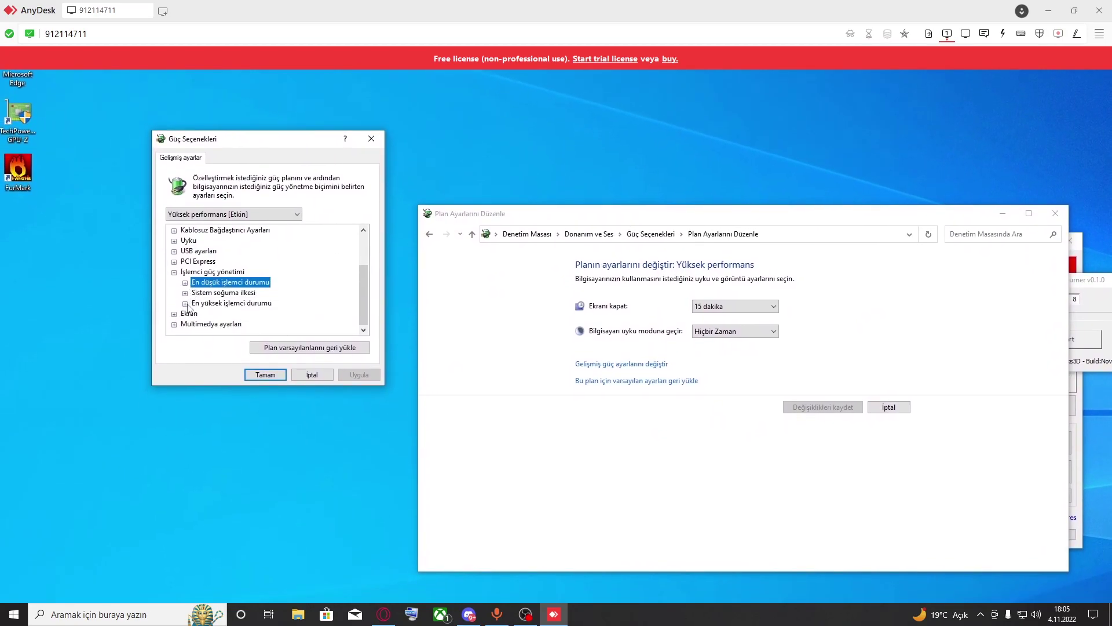
{"action": "left_click", "coordinate": [185, 325]}
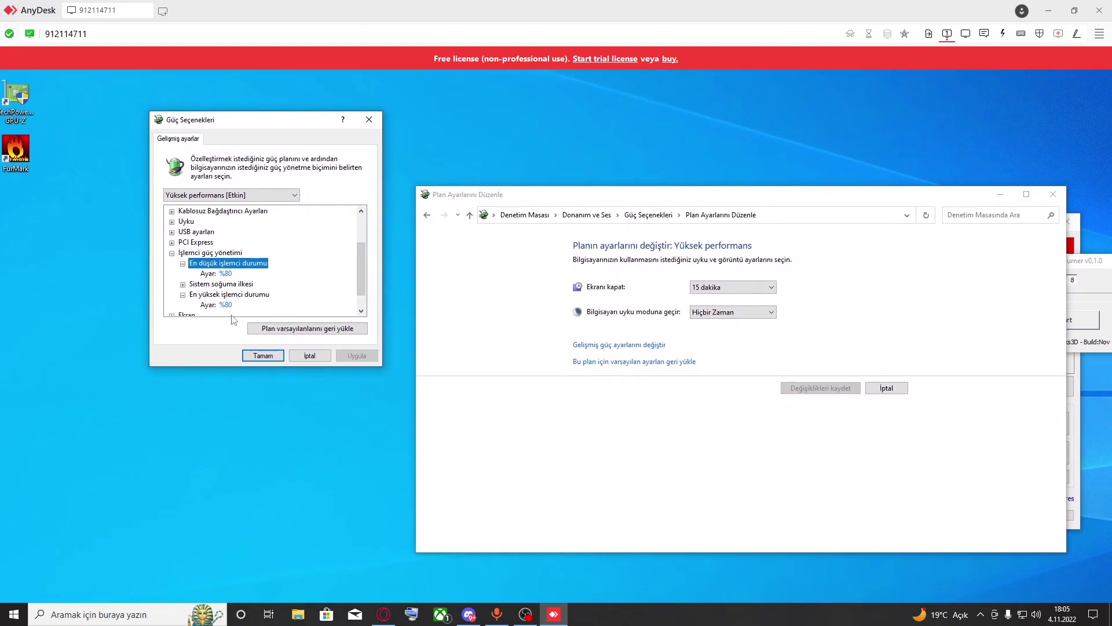
{"action": "left_click", "coordinate": [261, 328]}
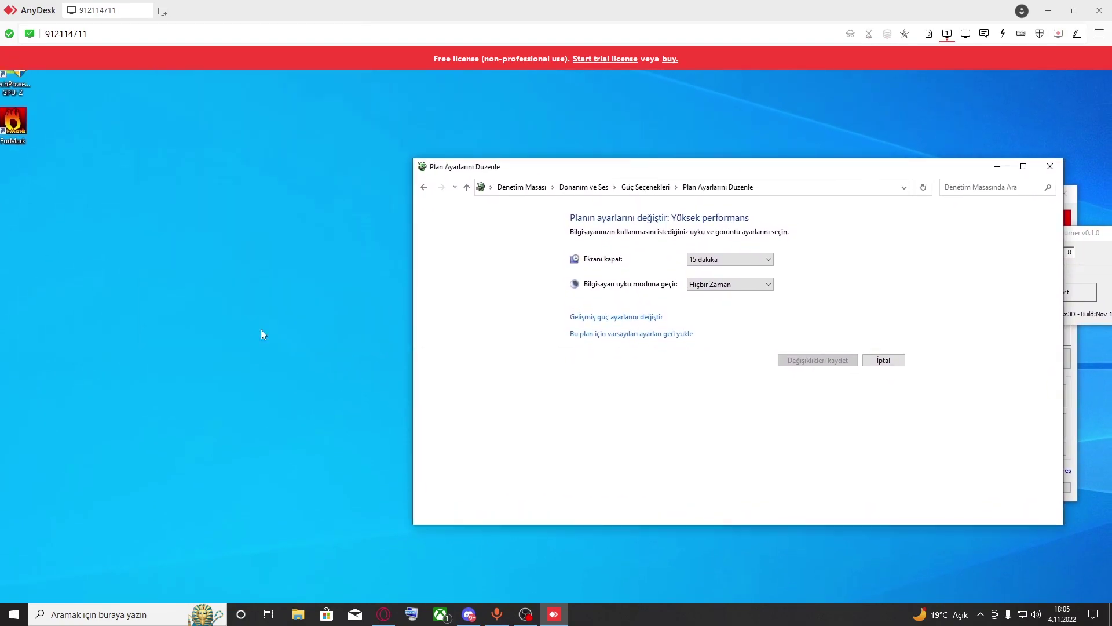
{"action": "left_click", "coordinate": [737, 255]}
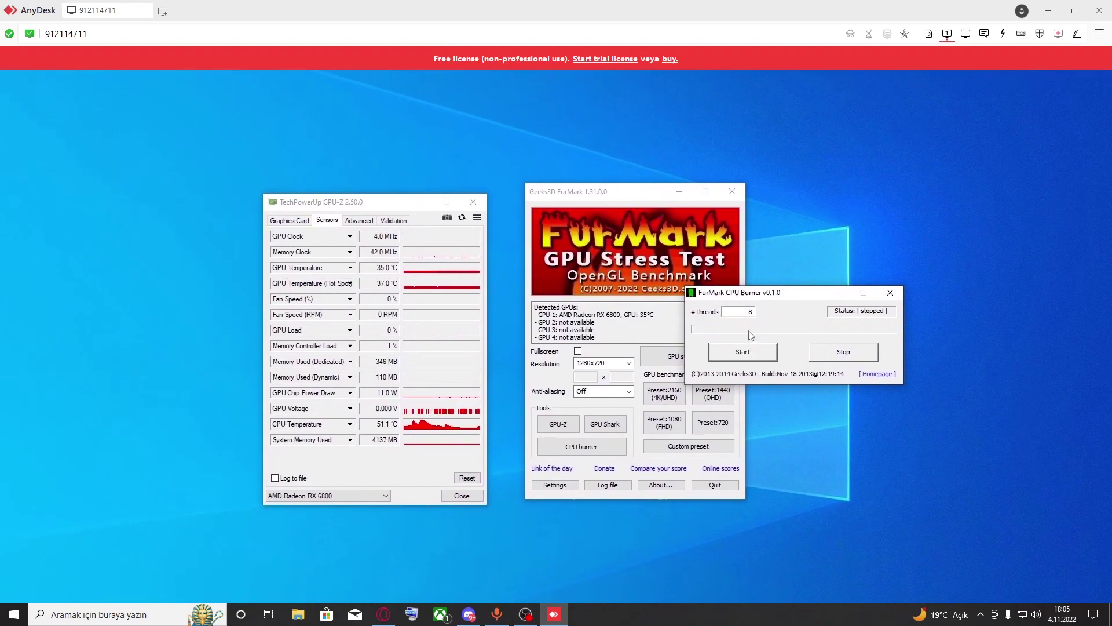
Run the CPU burner with 16 threads, then stop it and close its window.
{"action": "left_click", "coordinate": [840, 363]}
{"action": "type", "text": "1"}
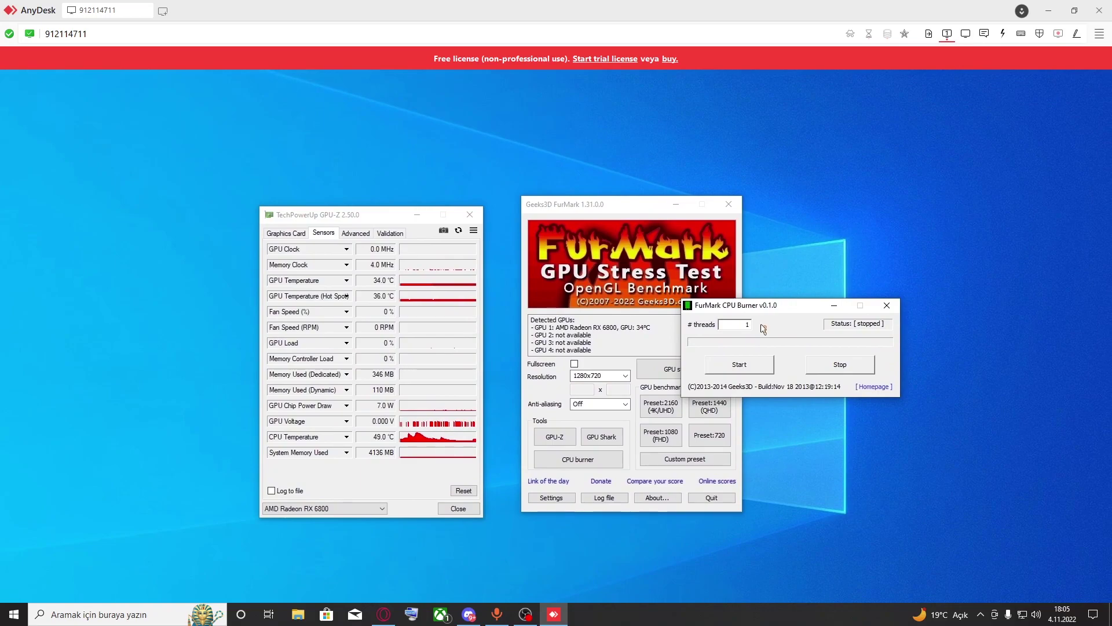
{"action": "type", "text": "6"}
{"action": "left_click", "coordinate": [753, 341]}
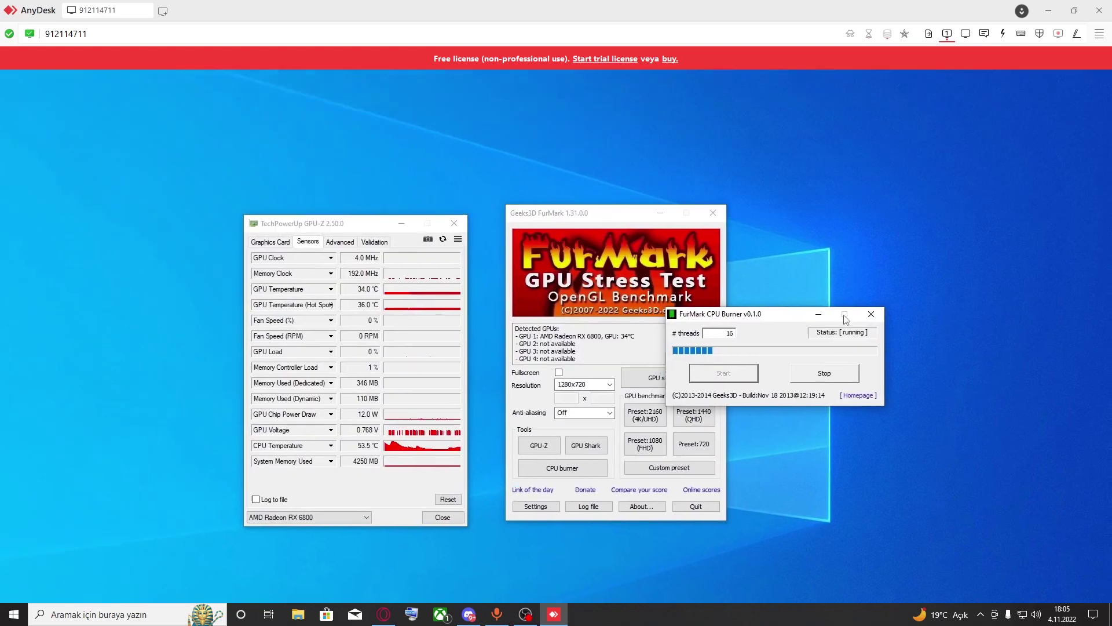
{"action": "left_click", "coordinate": [821, 372]}
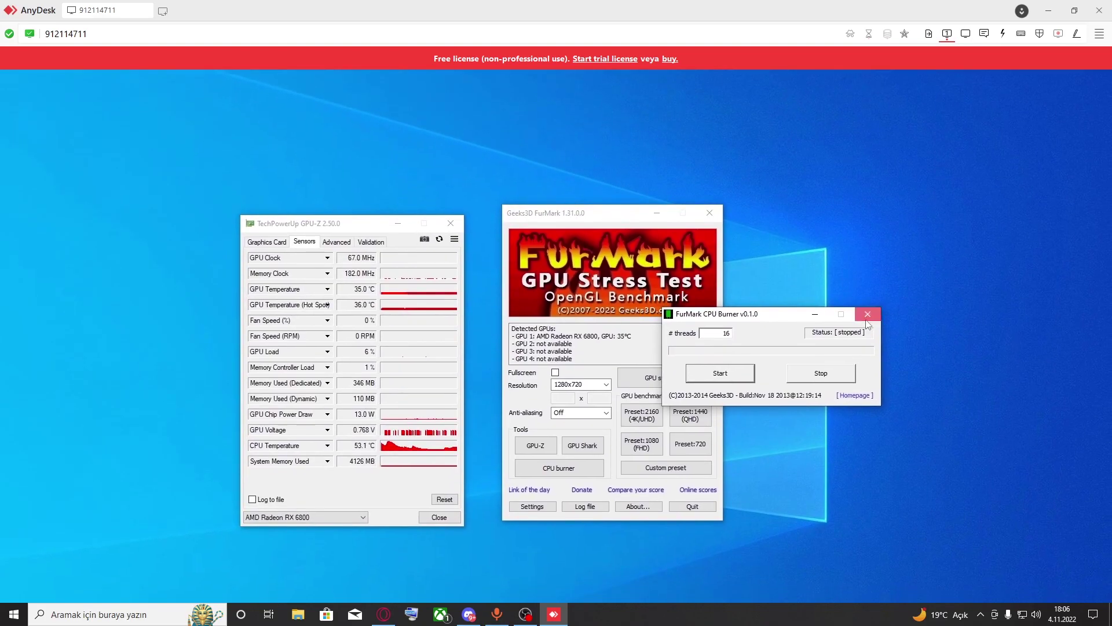
{"action": "left_click", "coordinate": [868, 313]}
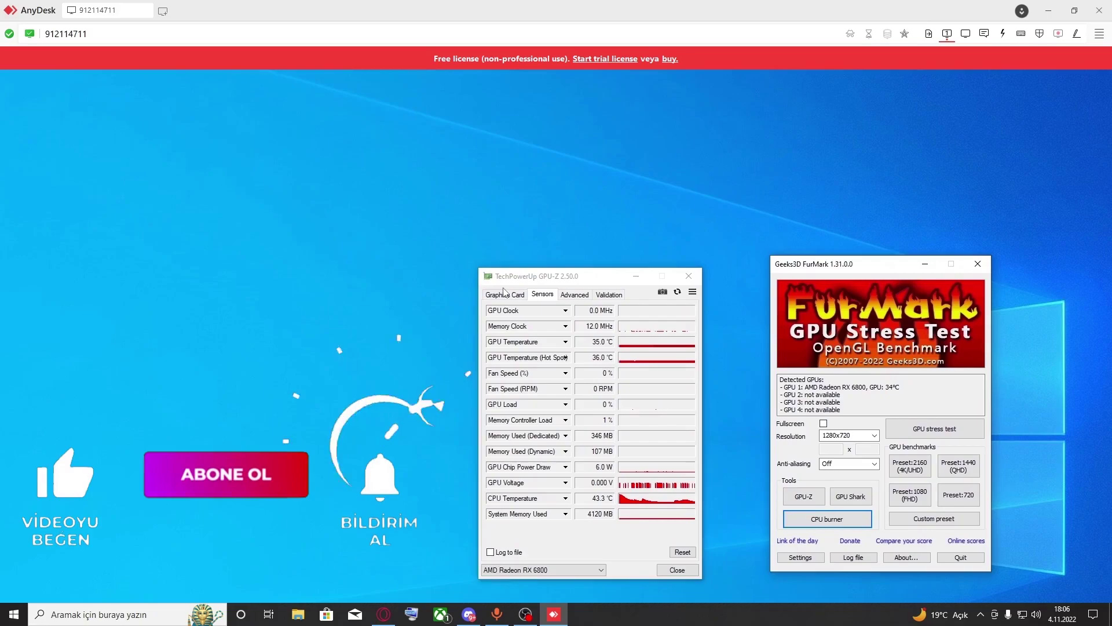
Set FurMark to 1366x768 with 8X MSAA anti-aliasing and start the GPU stress test.
{"action": "left_click", "coordinate": [515, 294]}
{"action": "left_click", "coordinate": [531, 290]}
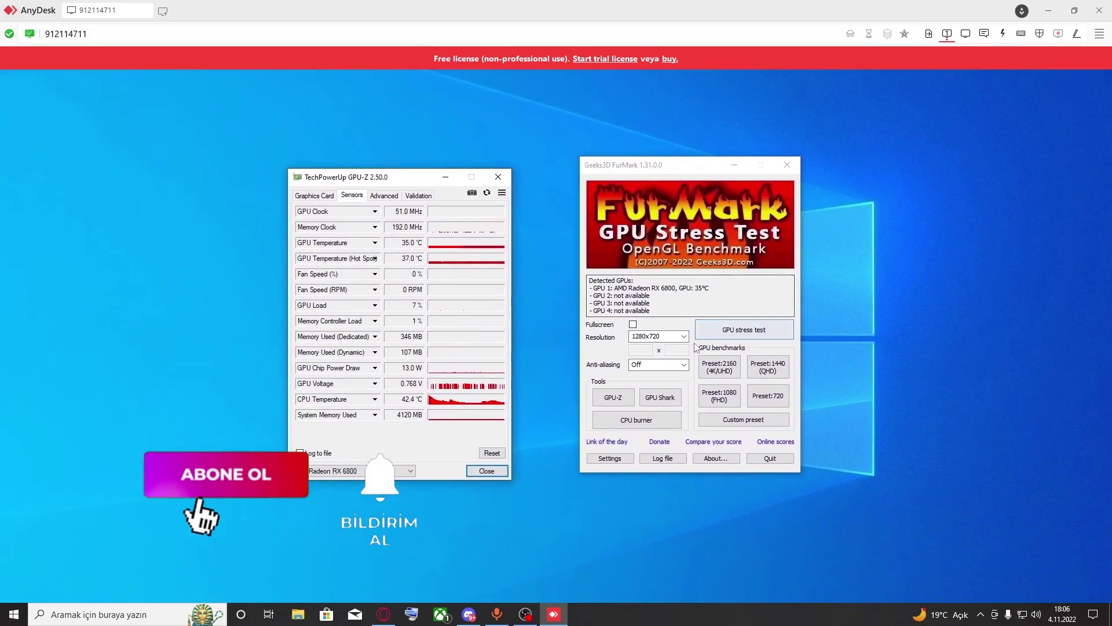
{"action": "left_click", "coordinate": [666, 350]}
{"action": "left_click", "coordinate": [675, 347]}
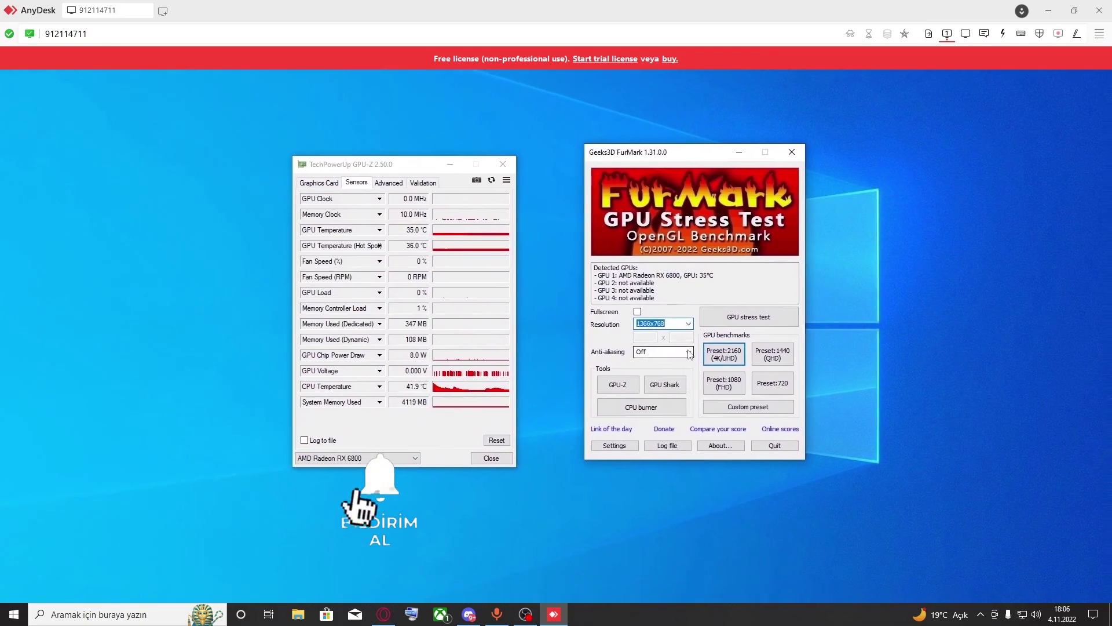
{"action": "left_click", "coordinate": [647, 385]}
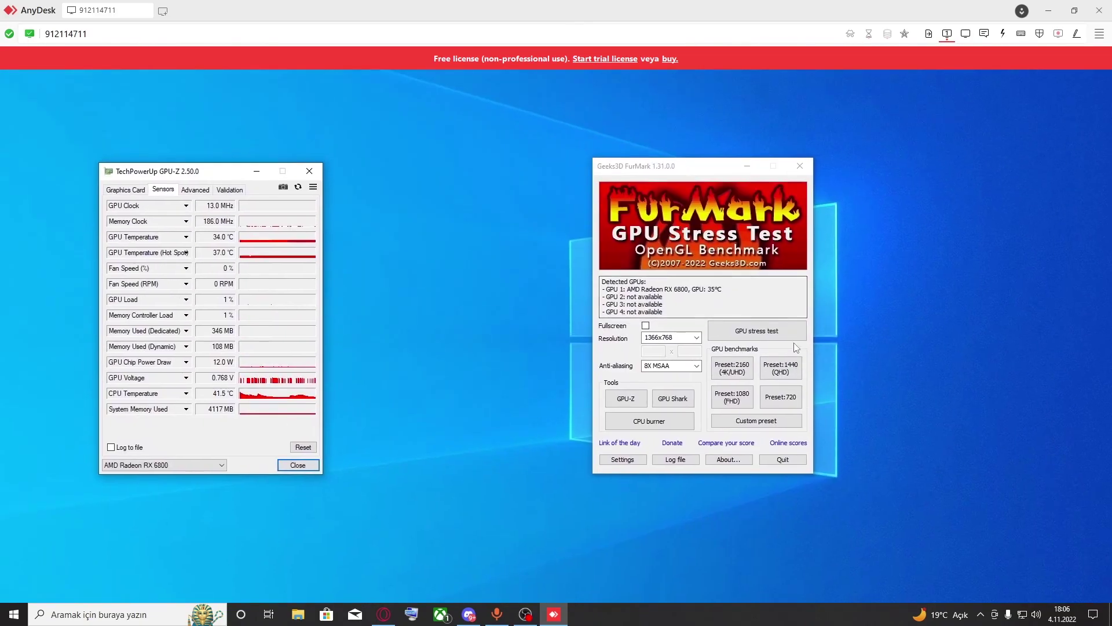
{"action": "left_click", "coordinate": [778, 344]}
{"action": "left_click", "coordinate": [602, 355]}
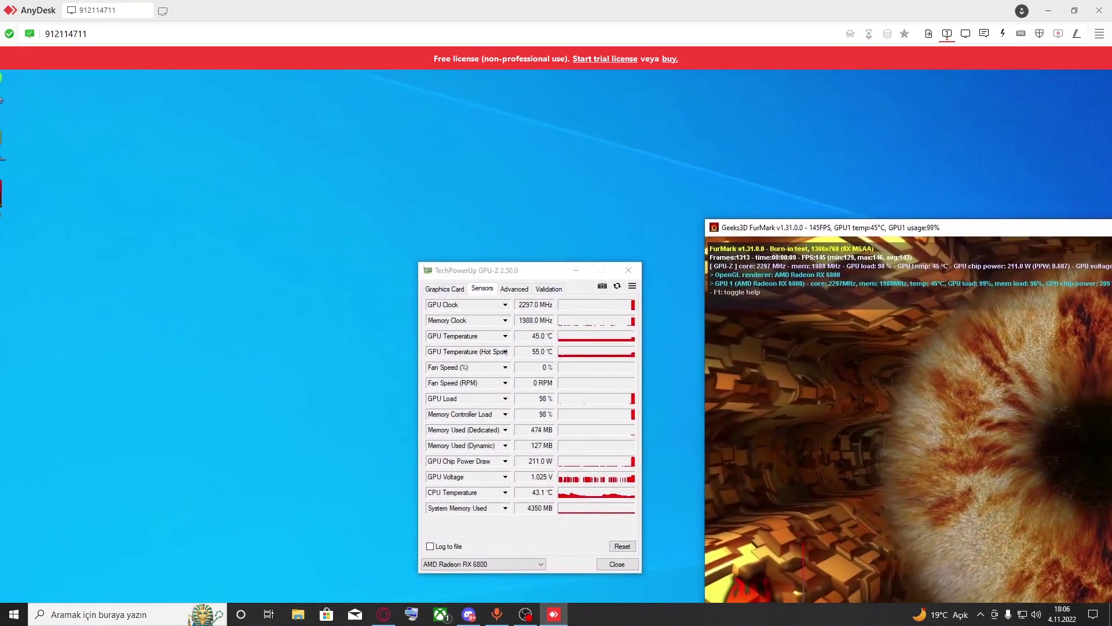
Arrange the GPU-Z sensors beside the running FurMark burn-in window and monitor both sets of readings.
{"action": "left_click_drag", "start_coordinate": [491, 269], "coordinate": [376, 290]}
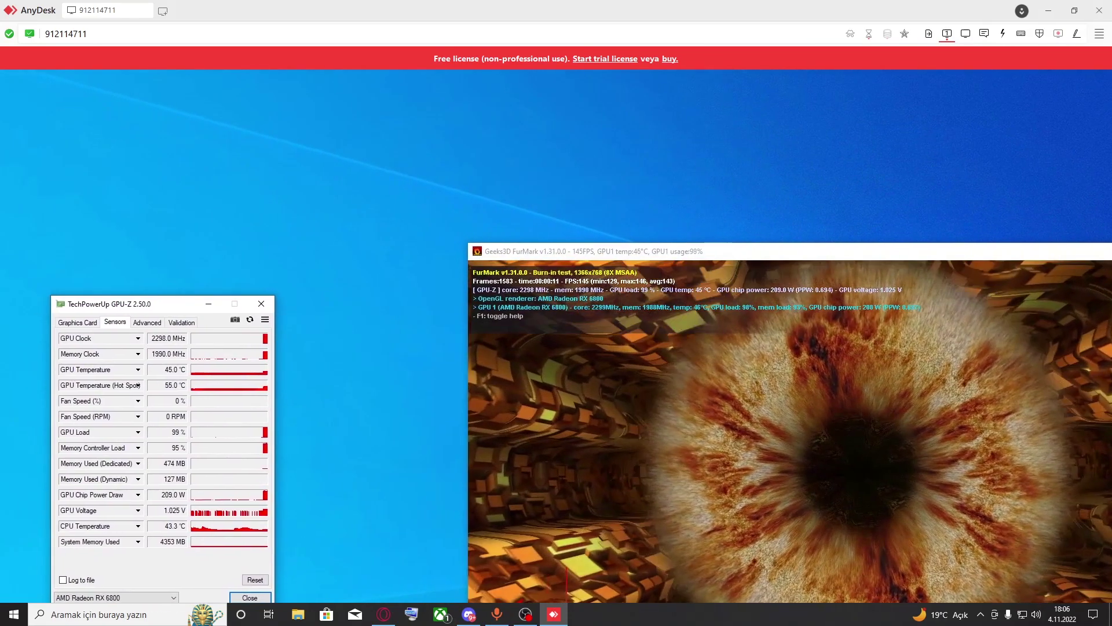
{"action": "left_click_drag", "start_coordinate": [733, 263], "coordinate": [624, 270]}
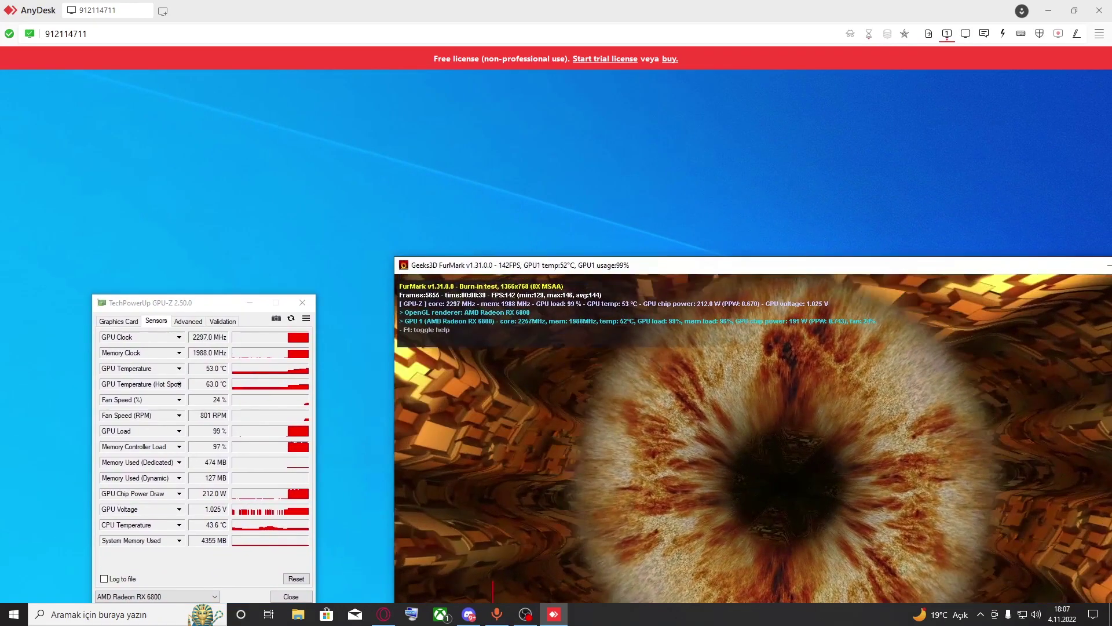
{"action": "left_click_drag", "start_coordinate": [627, 272], "coordinate": [609, 272]}
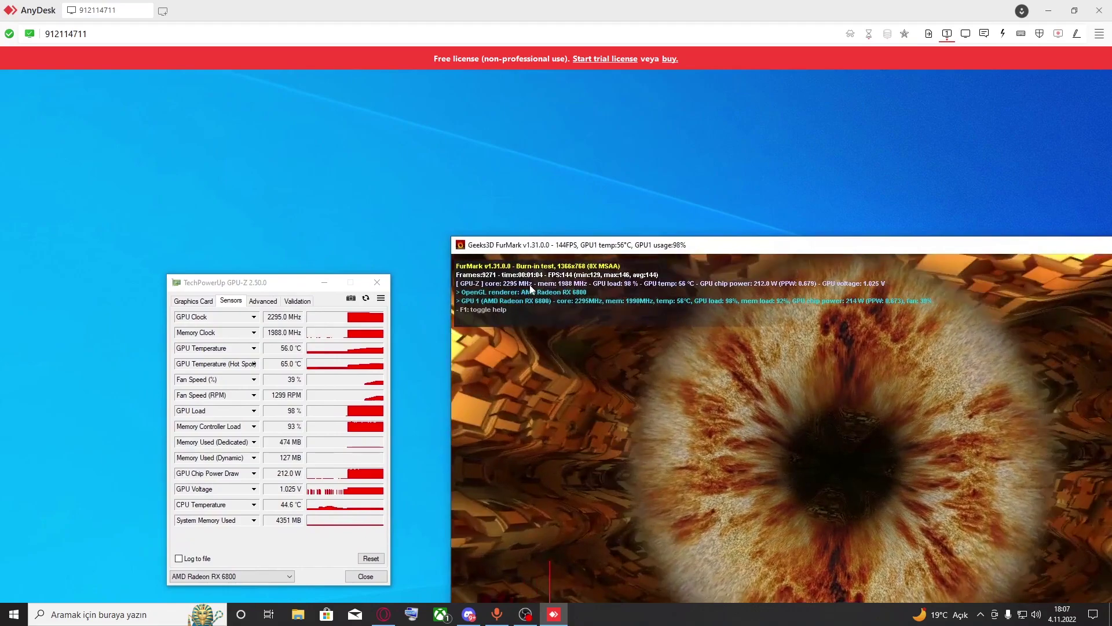
End the stress test, review the maximum GPU and hot spot temperatures in the GPU-Z sensors, and close GPU-Z.
{"action": "key", "text": "Escape"}
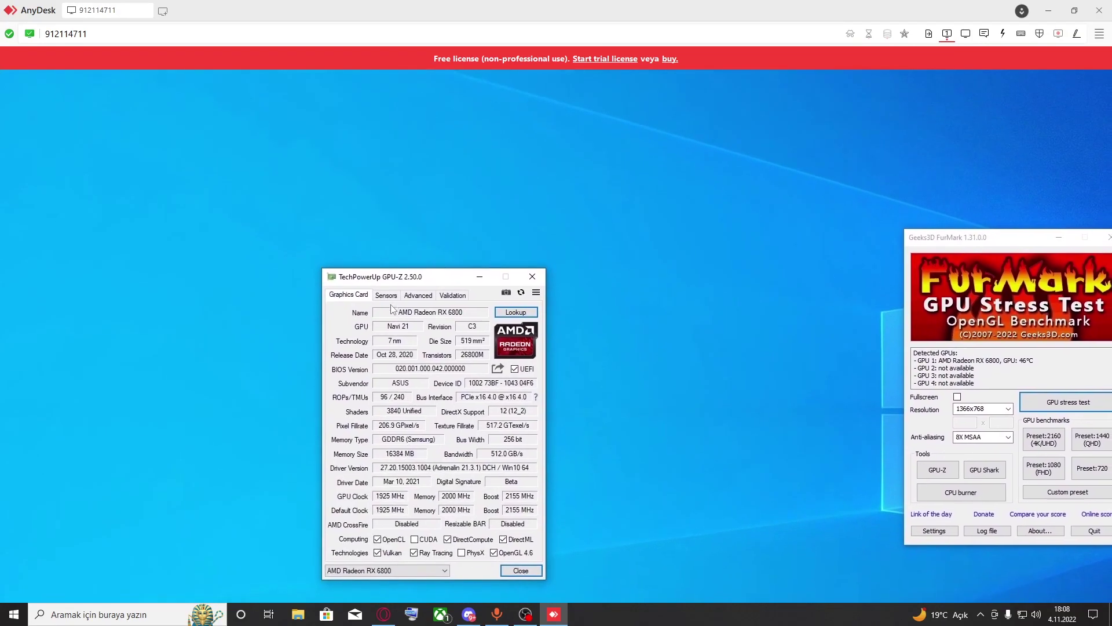
{"action": "left_click", "coordinate": [371, 203]}
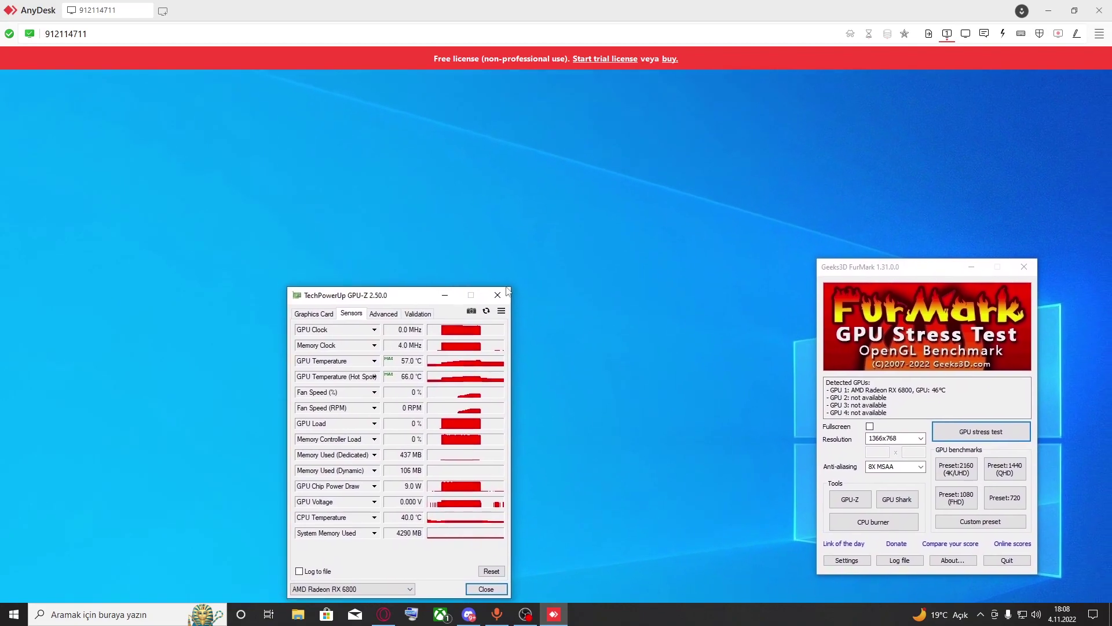
{"action": "left_click", "coordinate": [476, 290]}
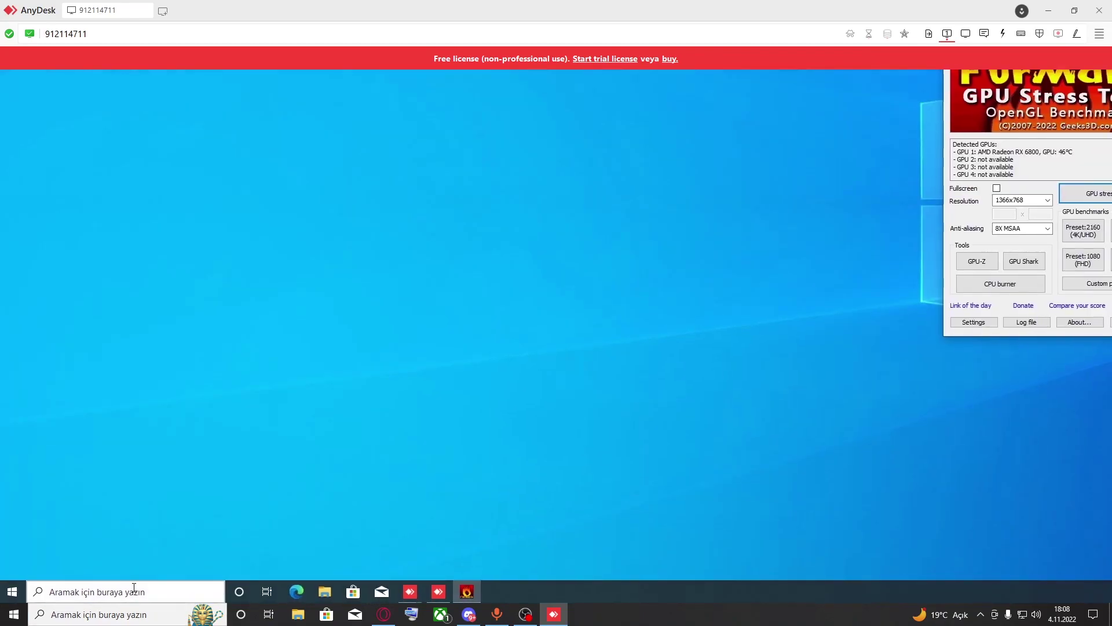
Open Bu bilgisayar on the remote computer and check the processor model in its system properties.
{"action": "left_click", "coordinate": [135, 588]}
{"action": "type", "text": "bu bilgisayar"}
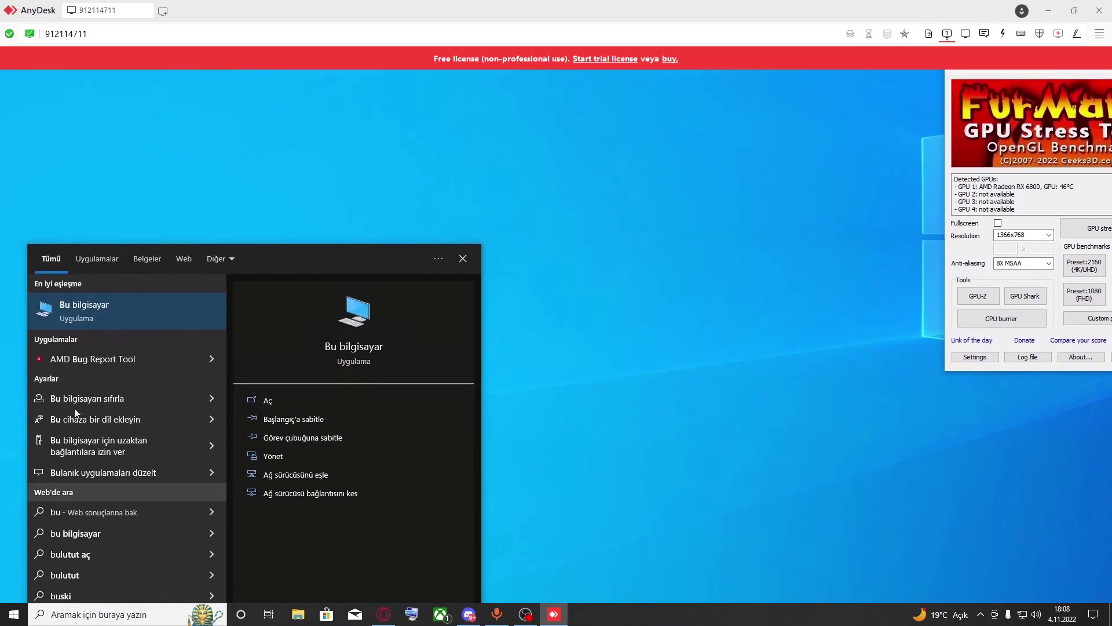
{"action": "key", "text": "Return"}
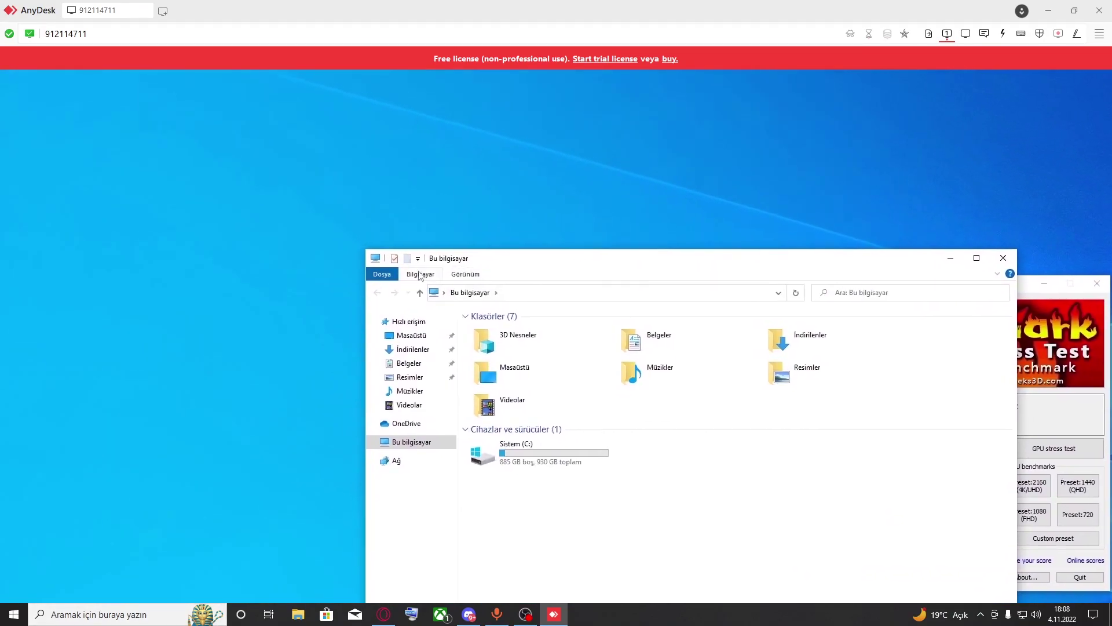
{"action": "left_click", "coordinate": [324, 255]}
{"action": "left_click", "coordinate": [528, 284]}
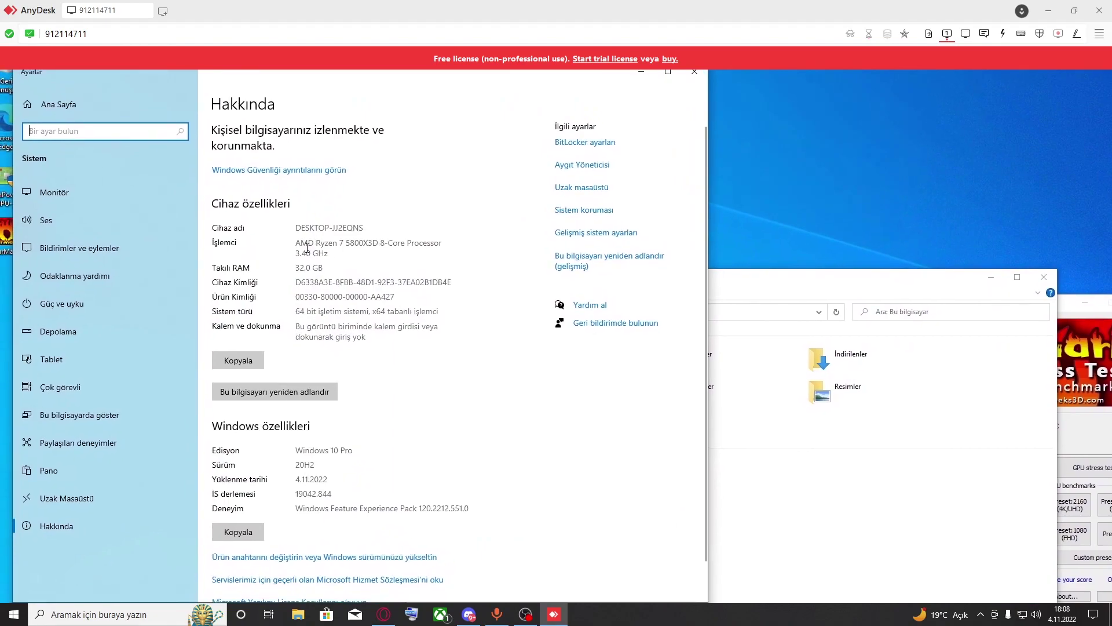
{"action": "left_click_drag", "start_coordinate": [307, 247], "coordinate": [375, 246]}
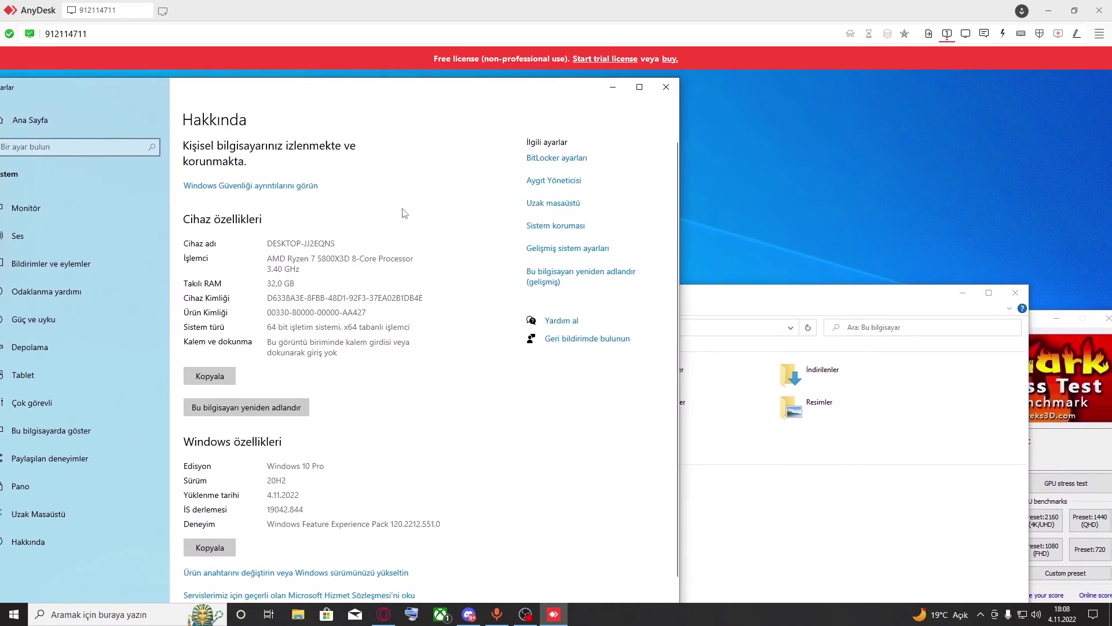
Close the system information, Bu bilgisayar and FurMark windows on the remote computer.
{"action": "left_click", "coordinate": [540, 99]}
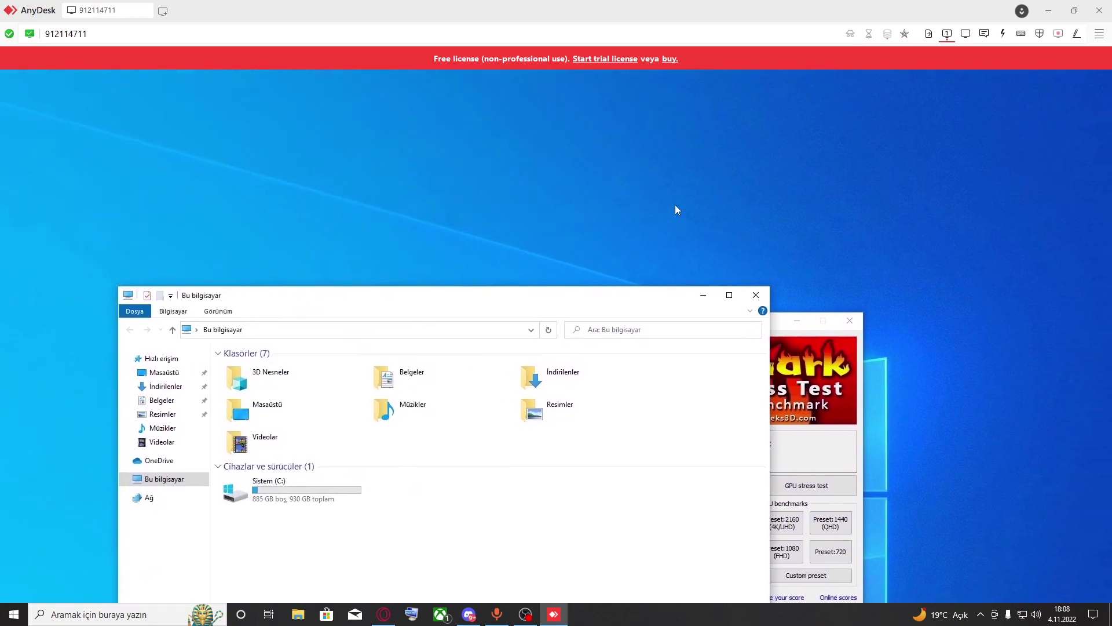
{"action": "left_click", "coordinate": [735, 261]}
{"action": "left_click", "coordinate": [804, 287]}
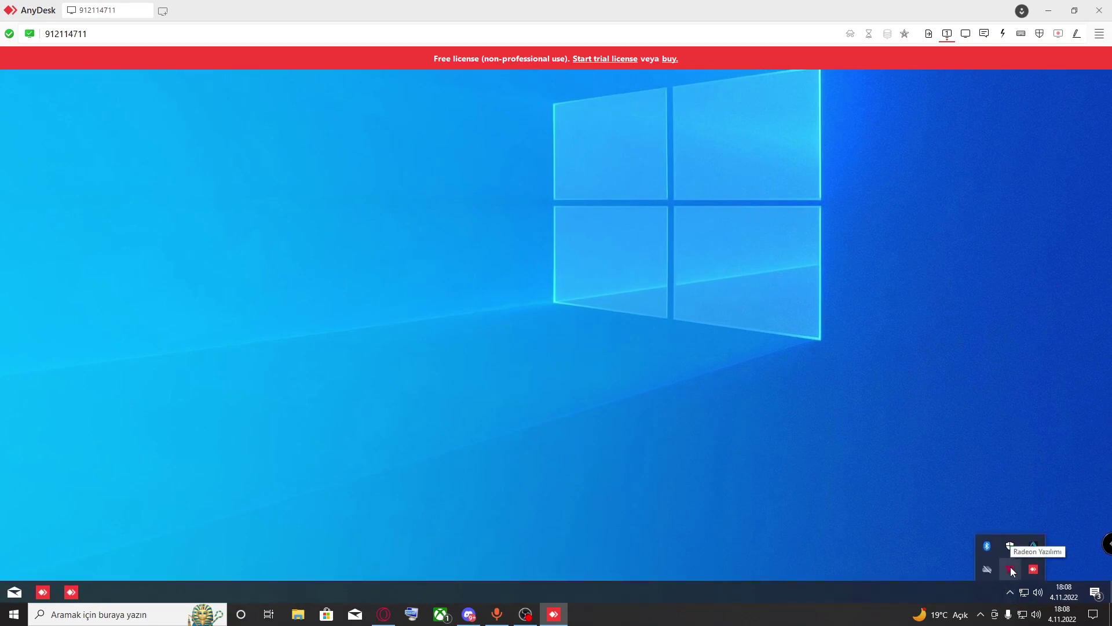
Open Radeon Software without the quick setup and expand the advanced (Gelişmiş) options of the graphics card (Ekran Kartları) settings.
{"action": "left_click", "coordinate": [1011, 570]}
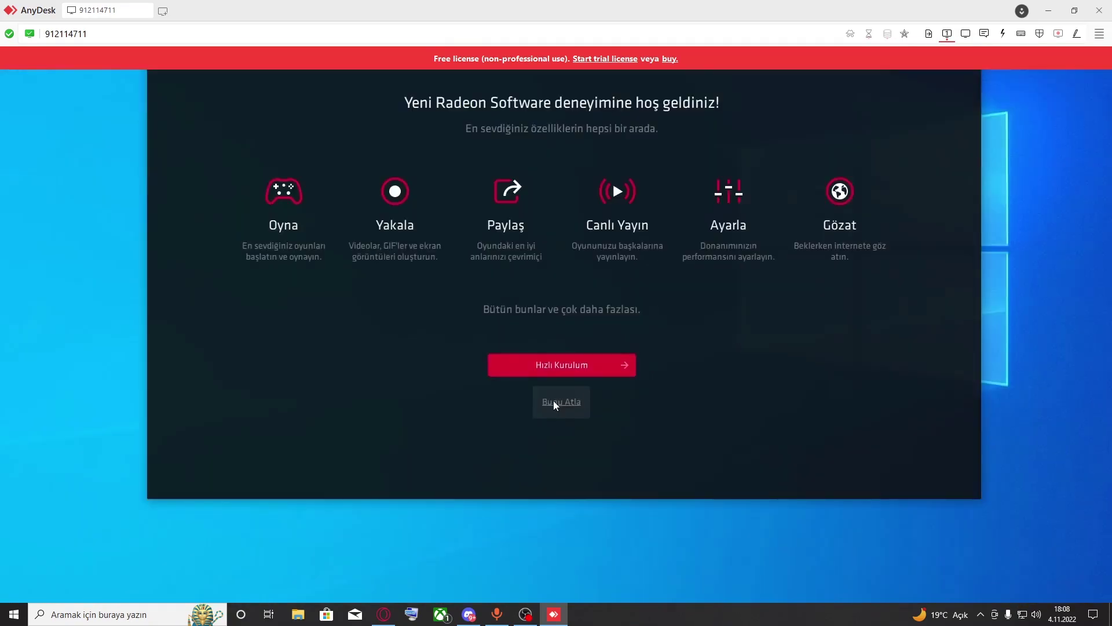
{"action": "left_click", "coordinate": [553, 401]}
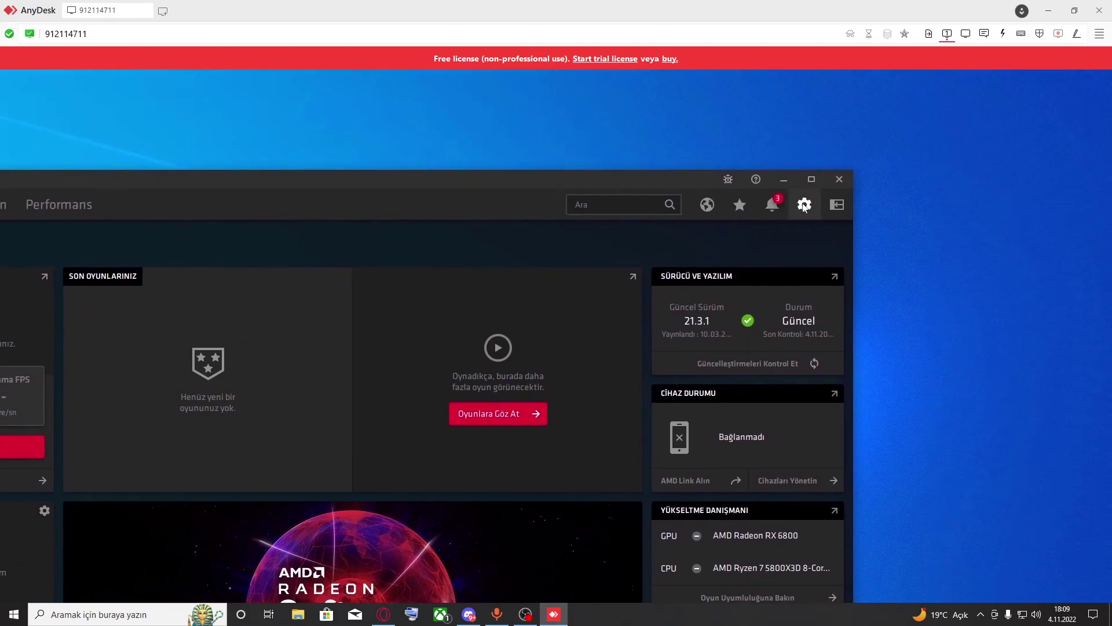
{"action": "left_click", "coordinate": [805, 205]}
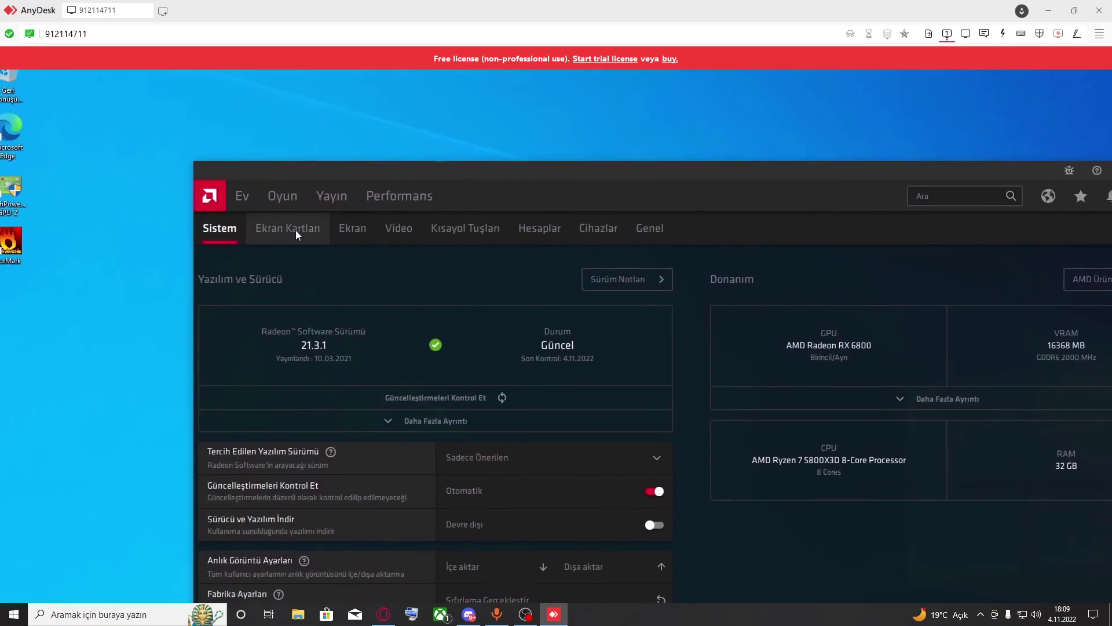
{"action": "left_click", "coordinate": [295, 230]}
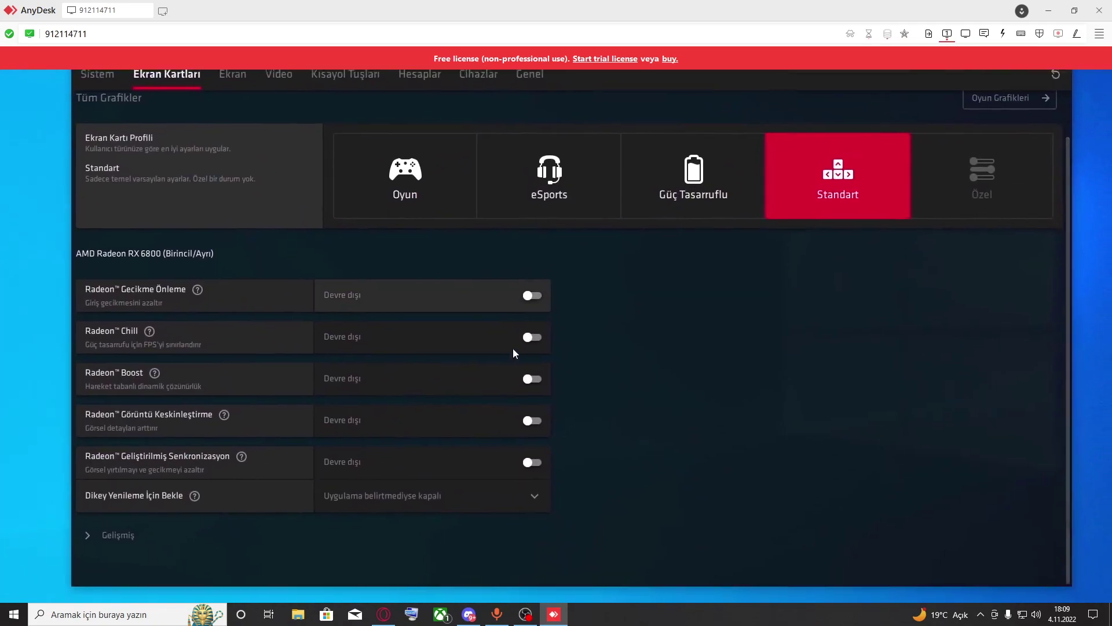
{"action": "left_click", "coordinate": [253, 433]}
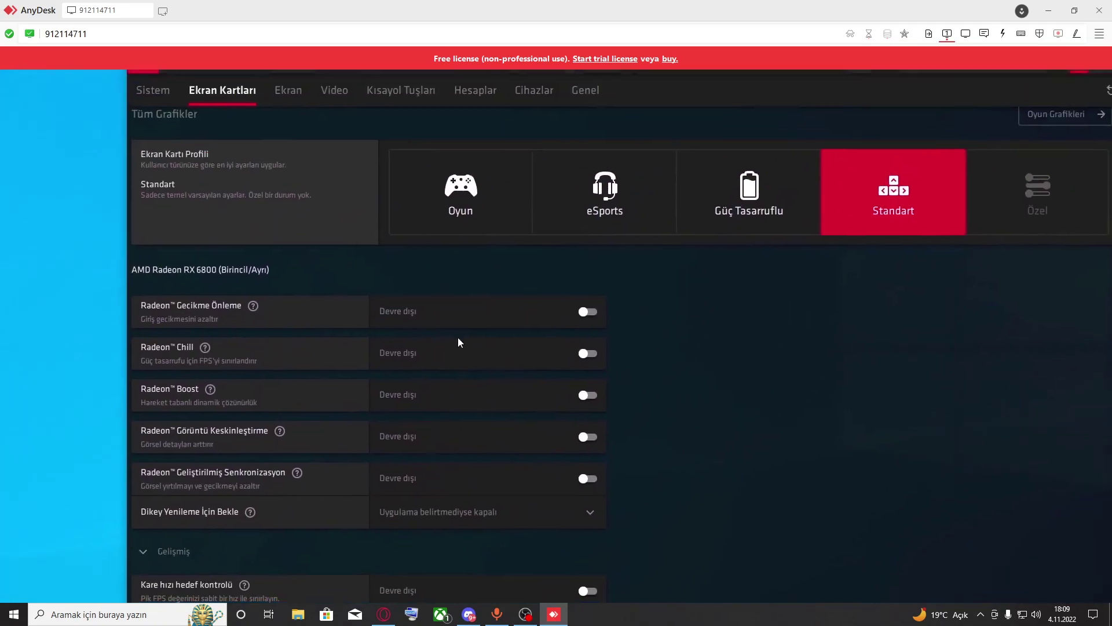
Review the Radeon graphics card settings, from the profile and feature toggles through the advanced (Gelişmiş) options to the shader cache reset.
{"action": "scroll", "coordinate": [489, 361], "scroll_direction": "down", "scroll_amount": 10}
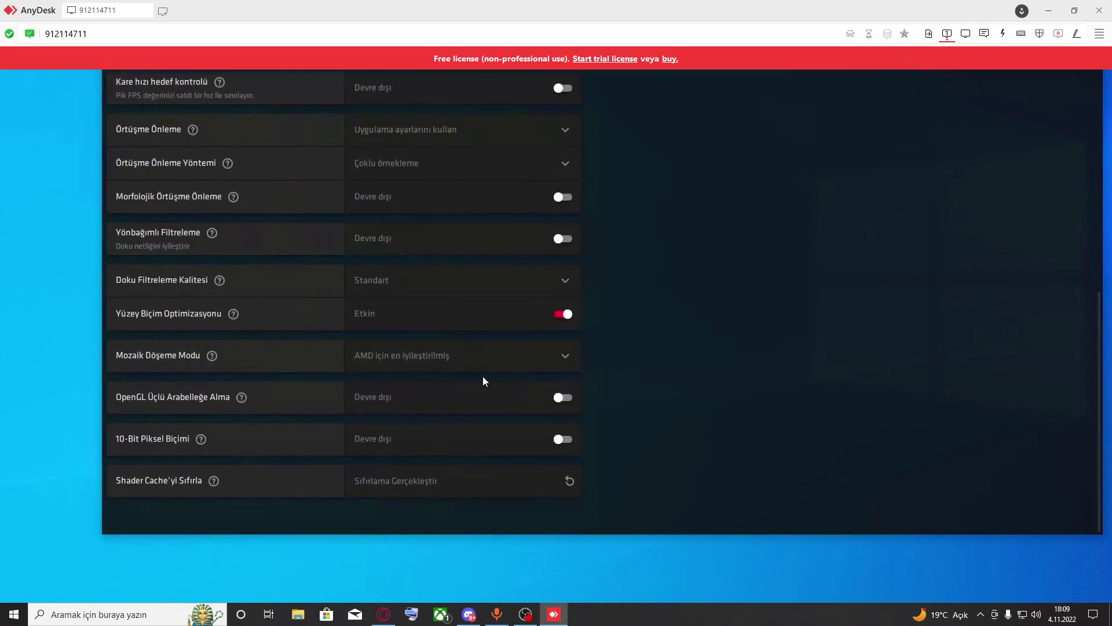
{"action": "scroll", "coordinate": [465, 365], "scroll_direction": "up", "scroll_amount": 10}
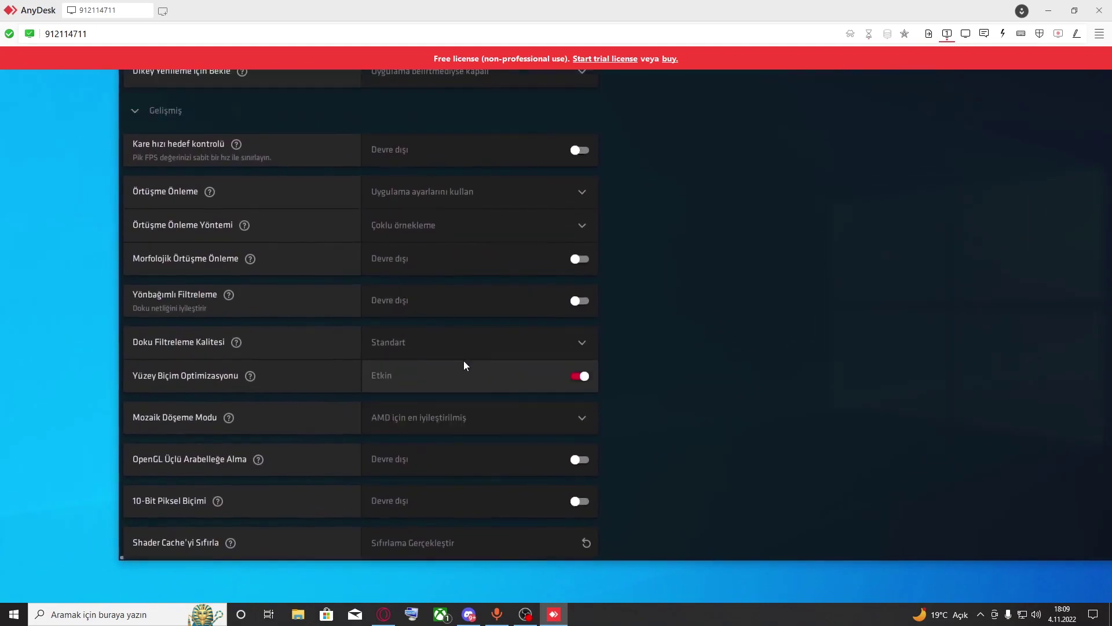
{"action": "scroll", "coordinate": [464, 353], "scroll_direction": "down", "scroll_amount": 5}
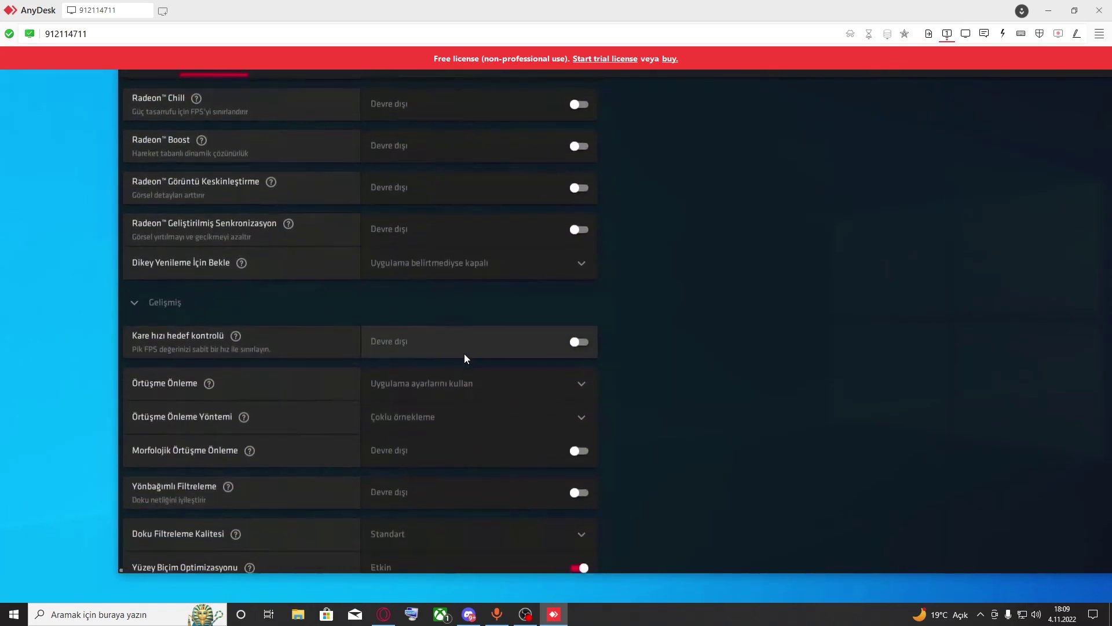
{"action": "scroll", "coordinate": [464, 353], "scroll_direction": "up", "scroll_amount": 10}
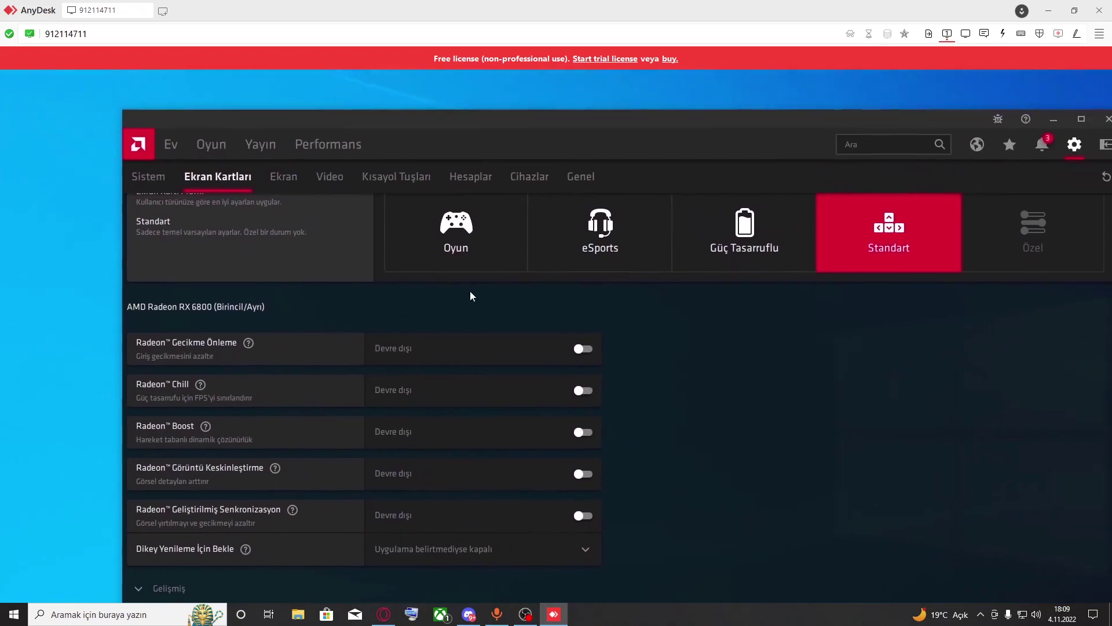
{"action": "scroll", "coordinate": [484, 372], "scroll_direction": "down", "scroll_amount": 6}
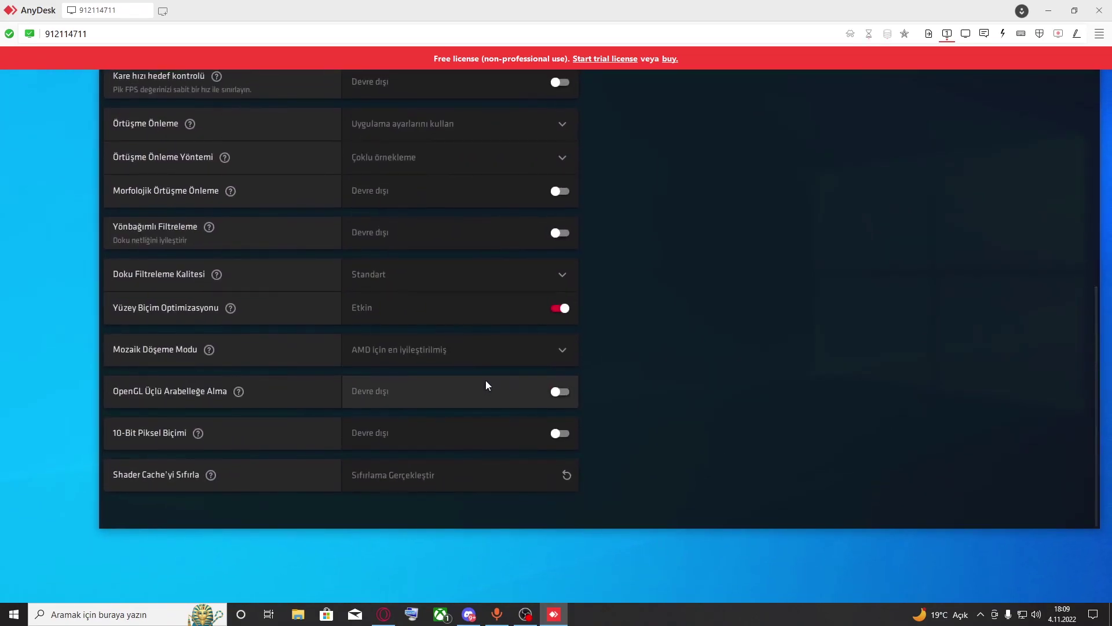
{"action": "scroll", "coordinate": [479, 369], "scroll_direction": "up", "scroll_amount": 8}
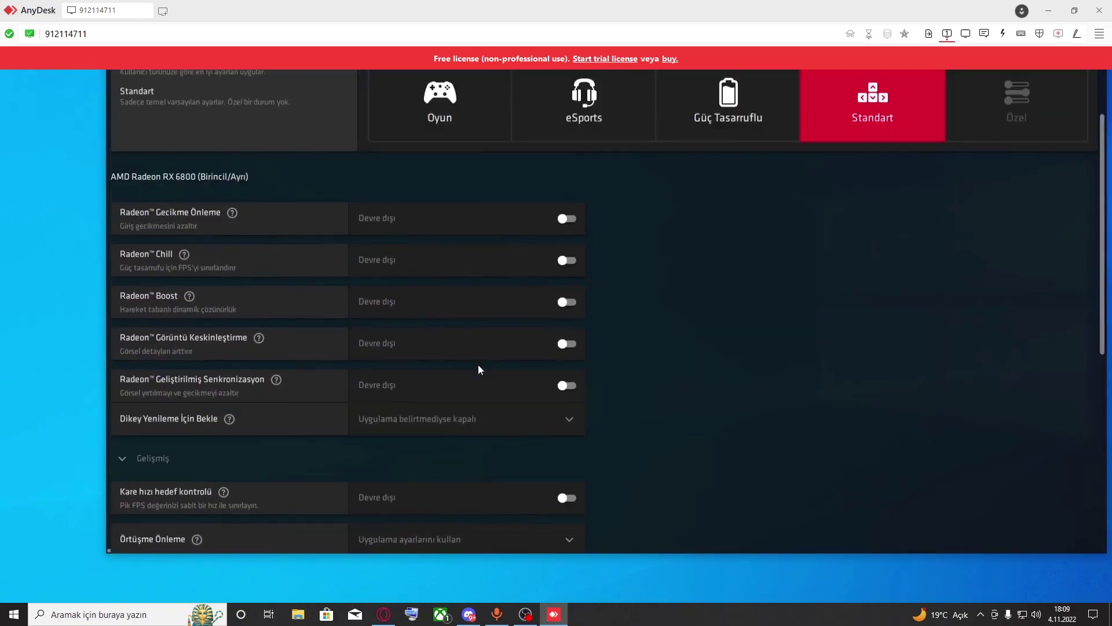
{"action": "scroll", "coordinate": [464, 365], "scroll_direction": "down", "scroll_amount": 2}
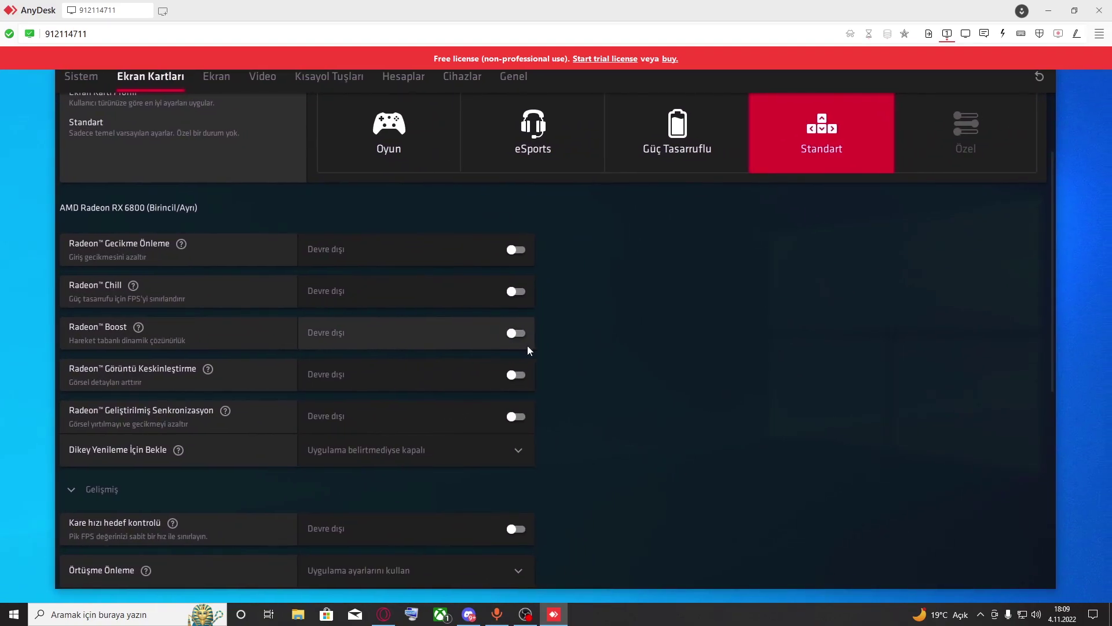
{"action": "scroll", "coordinate": [497, 414], "scroll_direction": "down", "scroll_amount": 10}
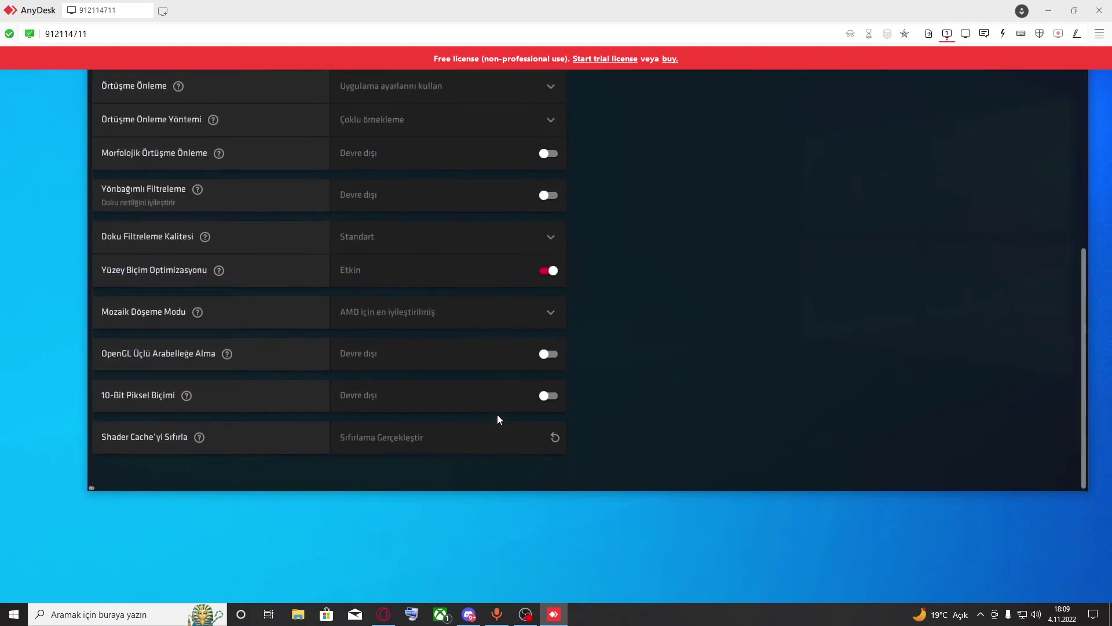
{"action": "scroll", "coordinate": [502, 359], "scroll_direction": "up", "scroll_amount": 10}
{"action": "scroll", "coordinate": [503, 272], "scroll_direction": "up", "scroll_amount": 4}
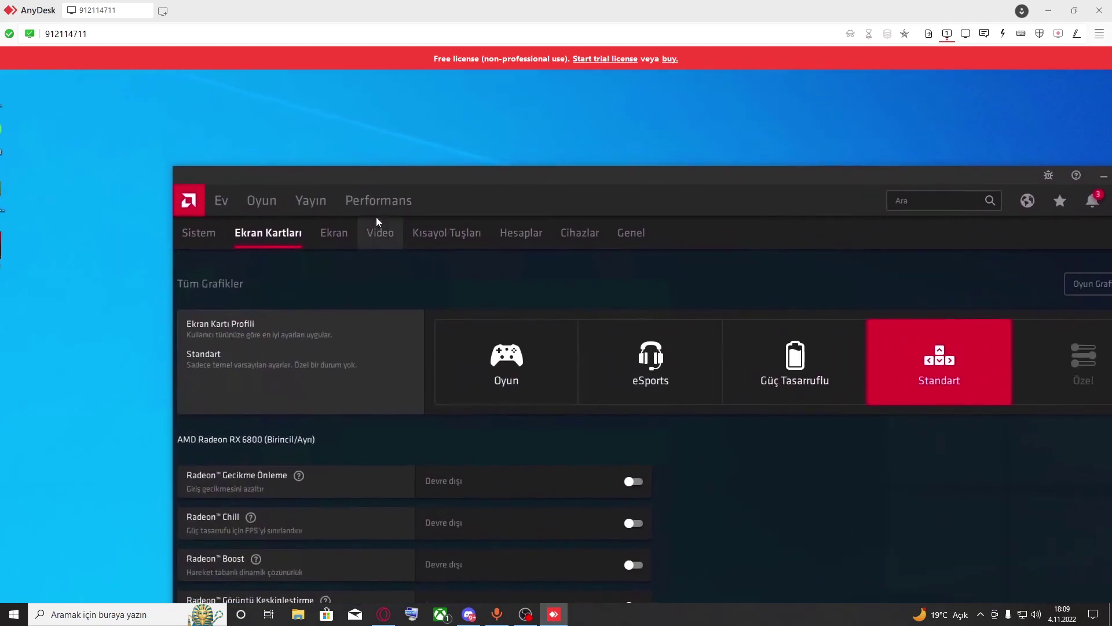
Open the tuning (Ayarlanıyor) page of the Radeon performance section and accept the license agreement (EULA).
{"action": "left_click", "coordinate": [377, 209]}
{"action": "left_click", "coordinate": [290, 232]}
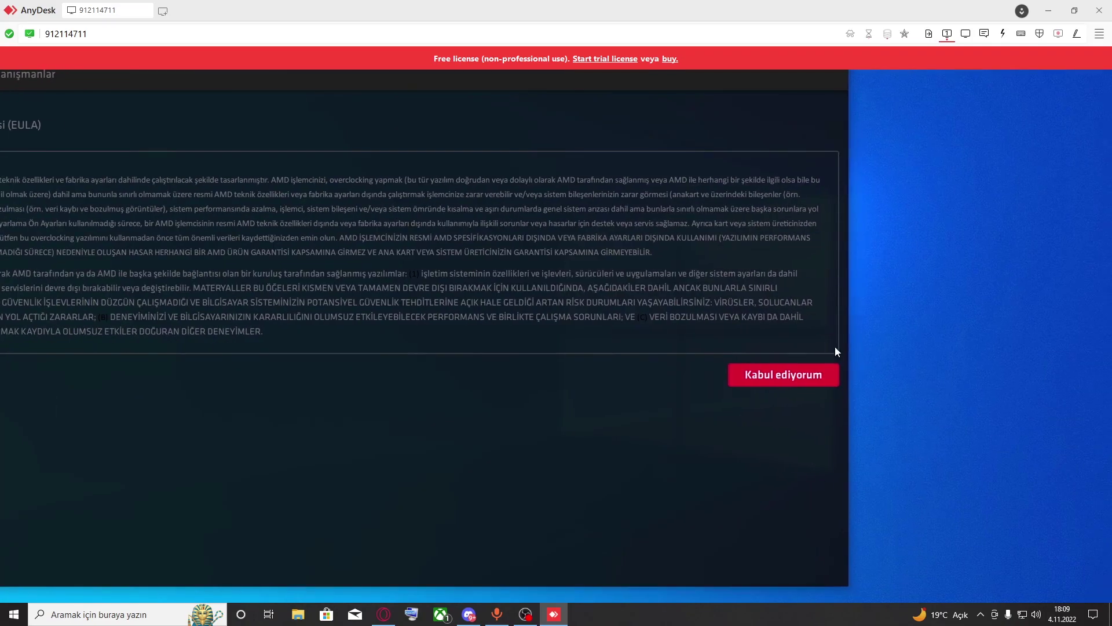
{"action": "left_click", "coordinate": [826, 359]}
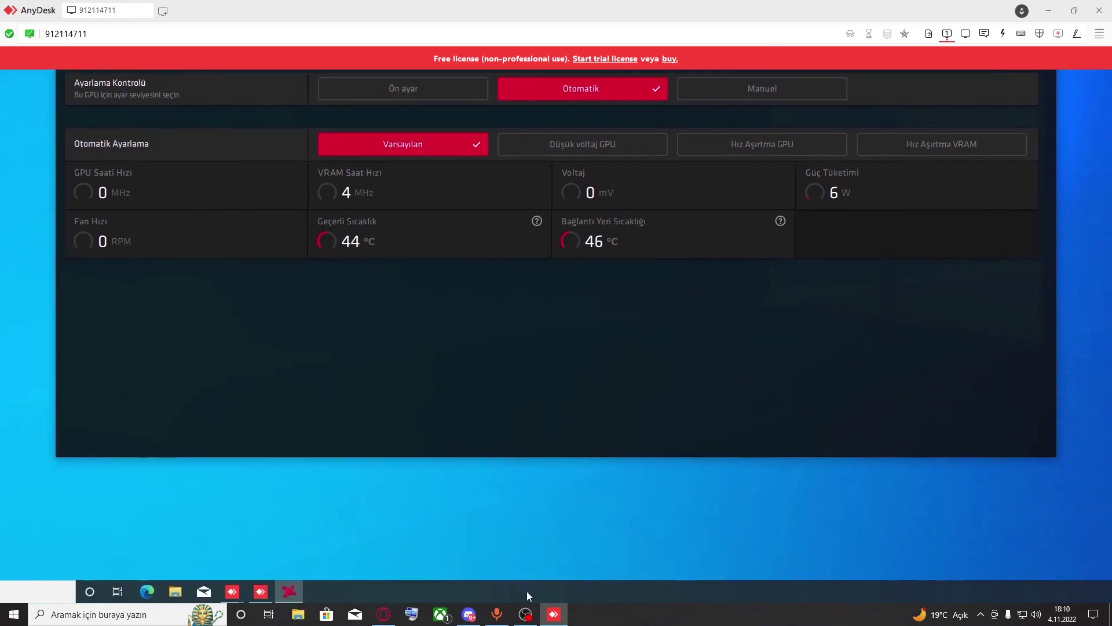
{"action": "left_click", "coordinate": [526, 614]}
{"action": "left_click", "coordinate": [526, 614]}
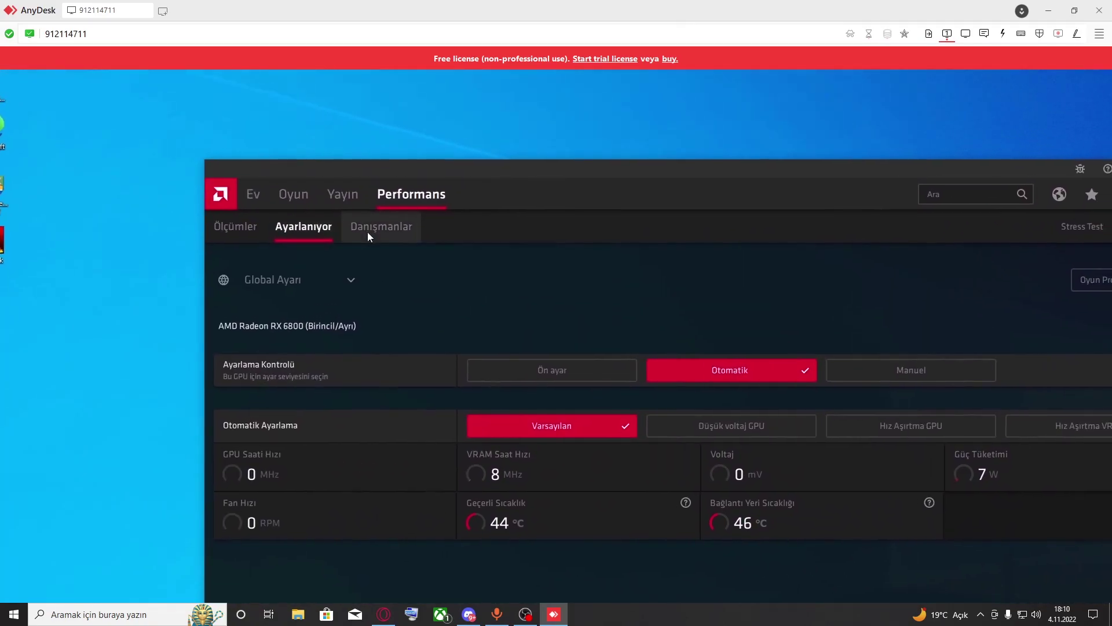
Check the Danışmanlar page of the performance section and close Radeon Software on the remote computer.
{"action": "left_click", "coordinate": [367, 232]}
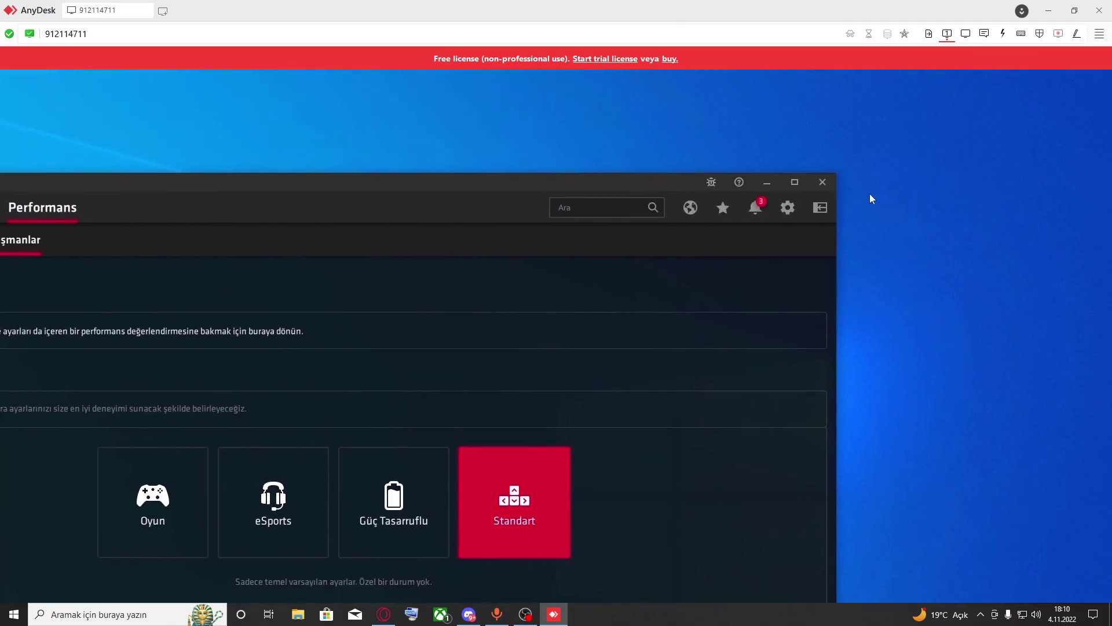
{"action": "left_click", "coordinate": [825, 182]}
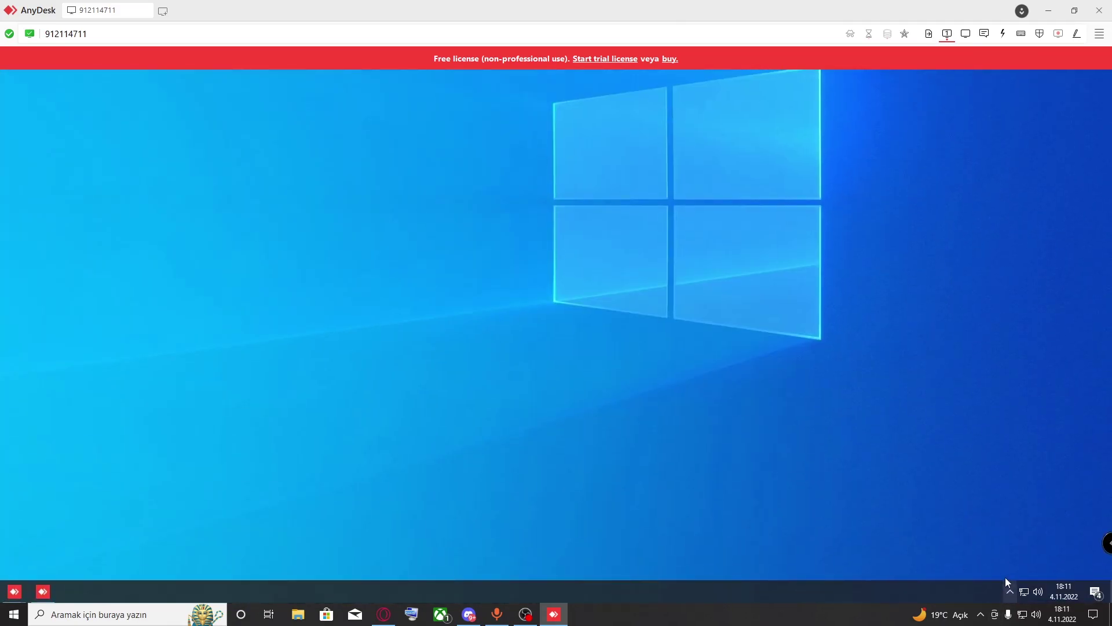
{"action": "left_click", "coordinate": [1010, 590]}
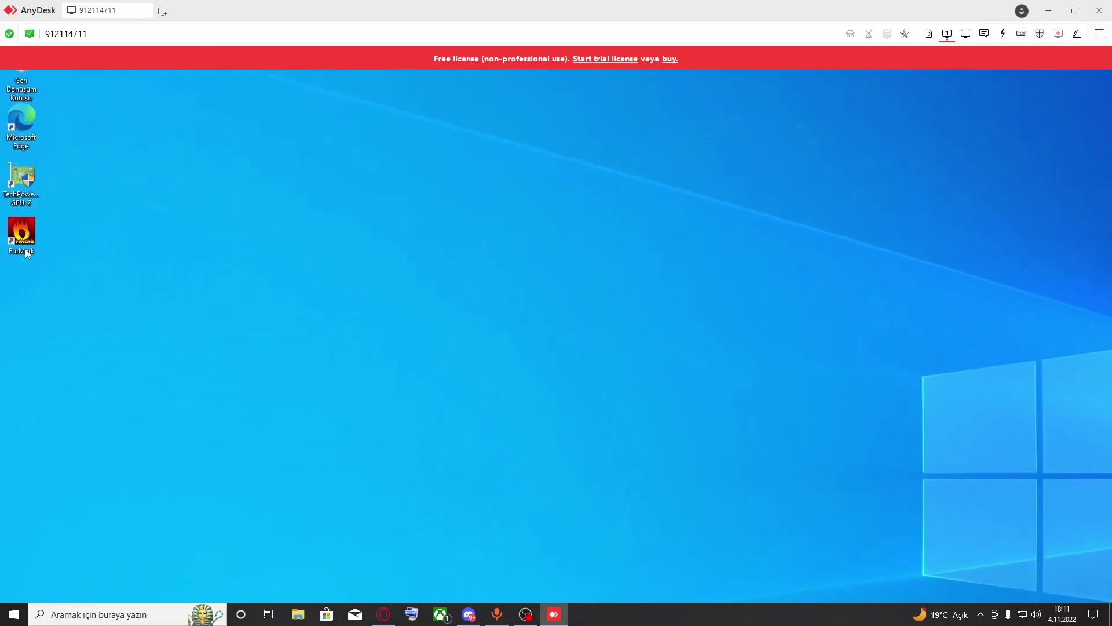
Open FurMark on the remote computer and set the resolution to 2560x1440 with 8X MSAA anti-aliasing.
{"action": "double_click", "coordinate": [22, 238]}
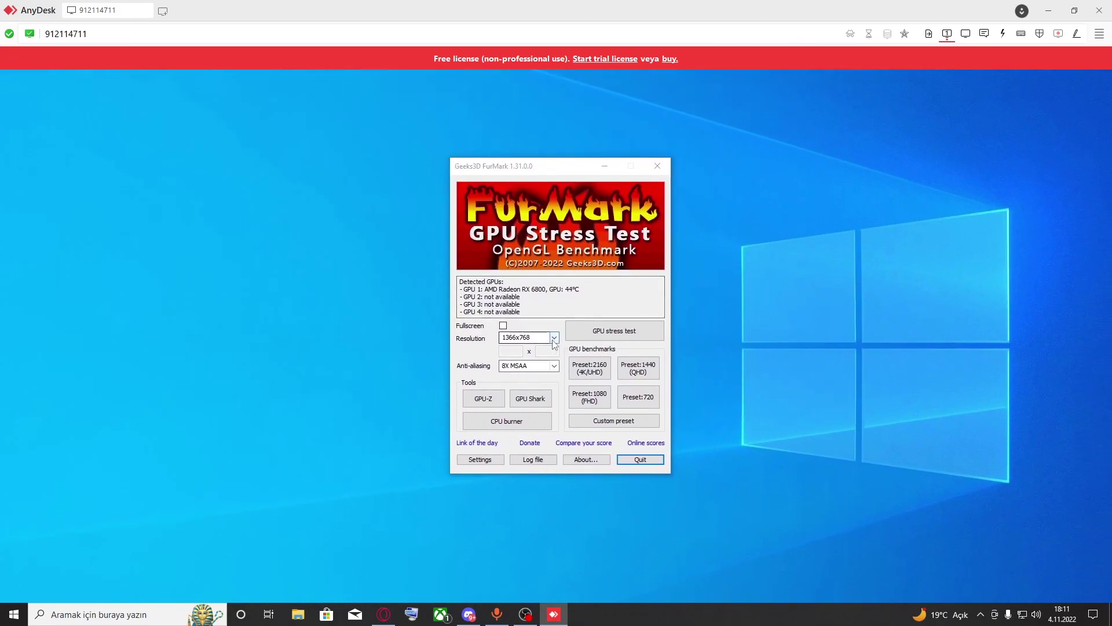
{"action": "left_click", "coordinate": [553, 340]}
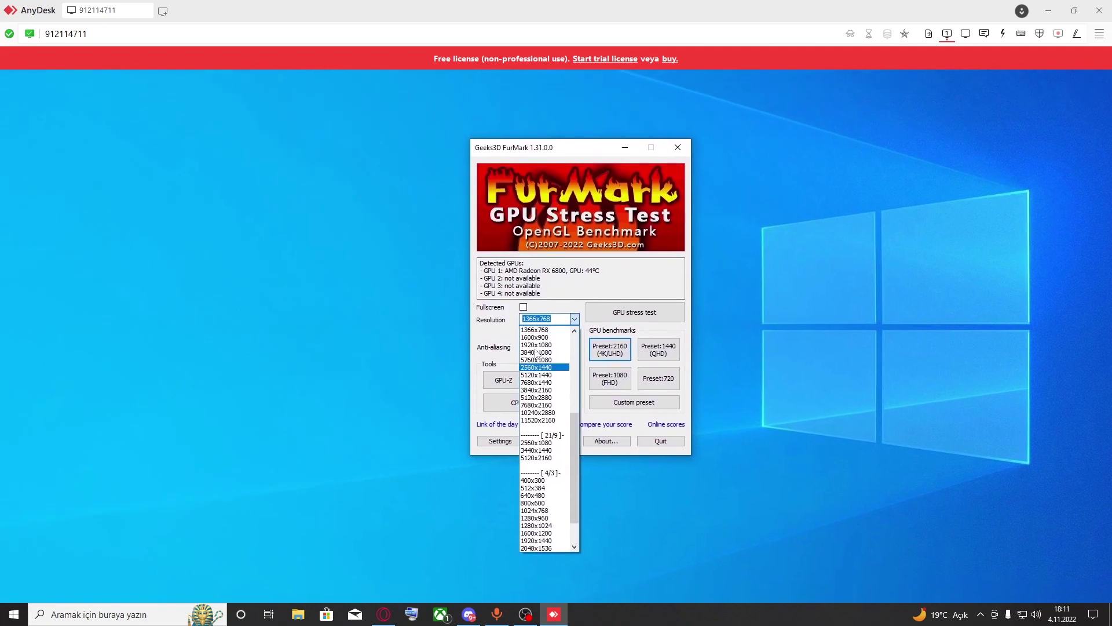
{"action": "left_click", "coordinate": [537, 348]}
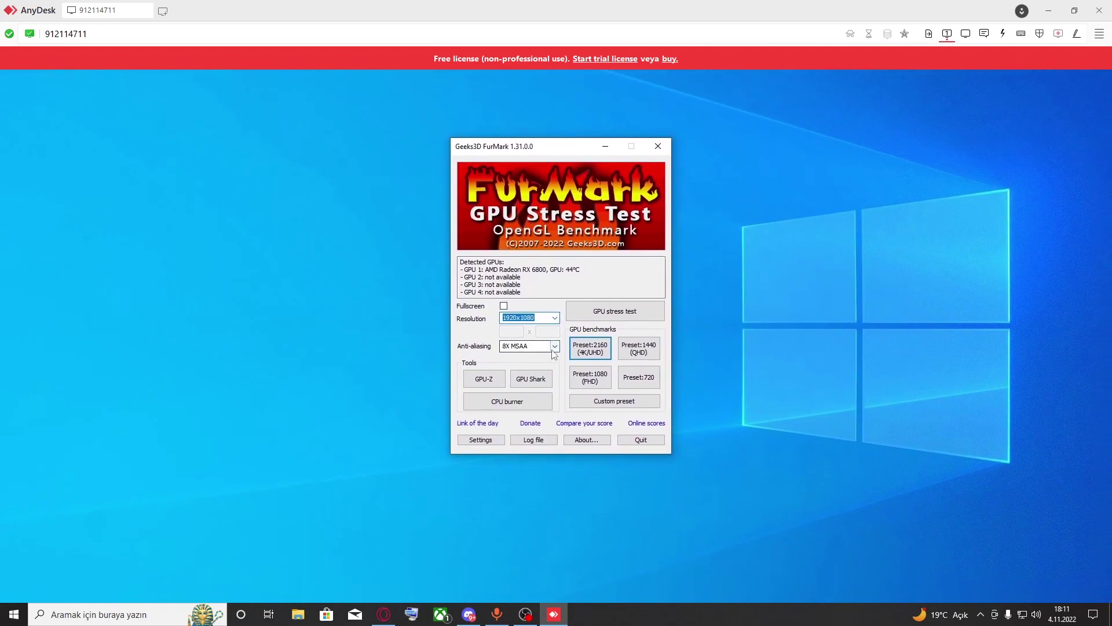
{"action": "left_click", "coordinate": [554, 350]}
{"action": "left_click", "coordinate": [541, 361]}
{"action": "left_click", "coordinate": [541, 350]}
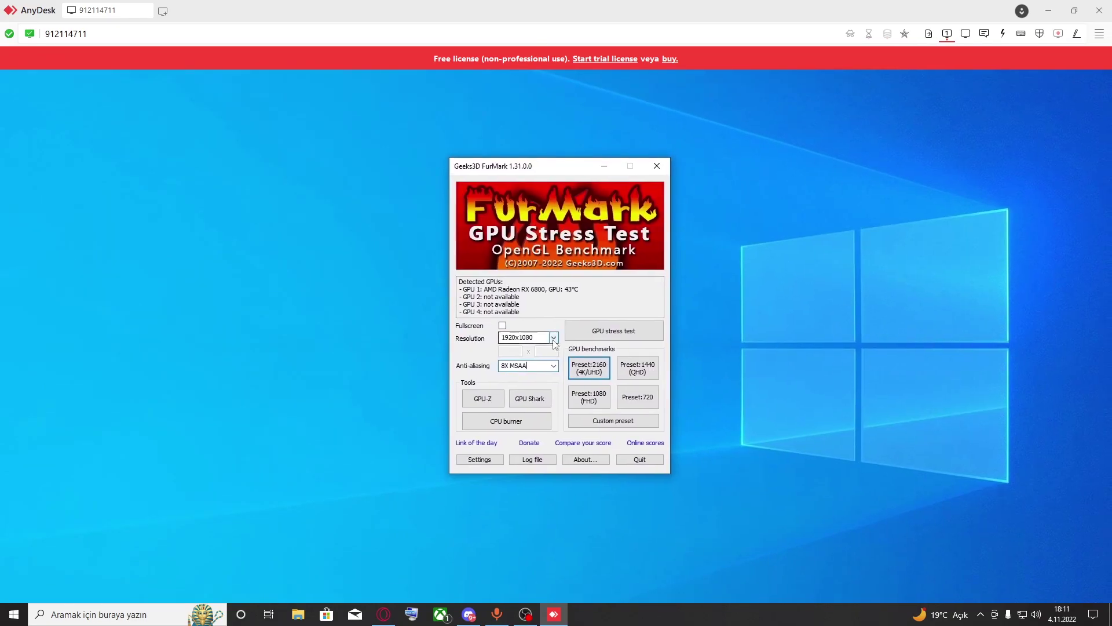
{"action": "left_click", "coordinate": [542, 316]}
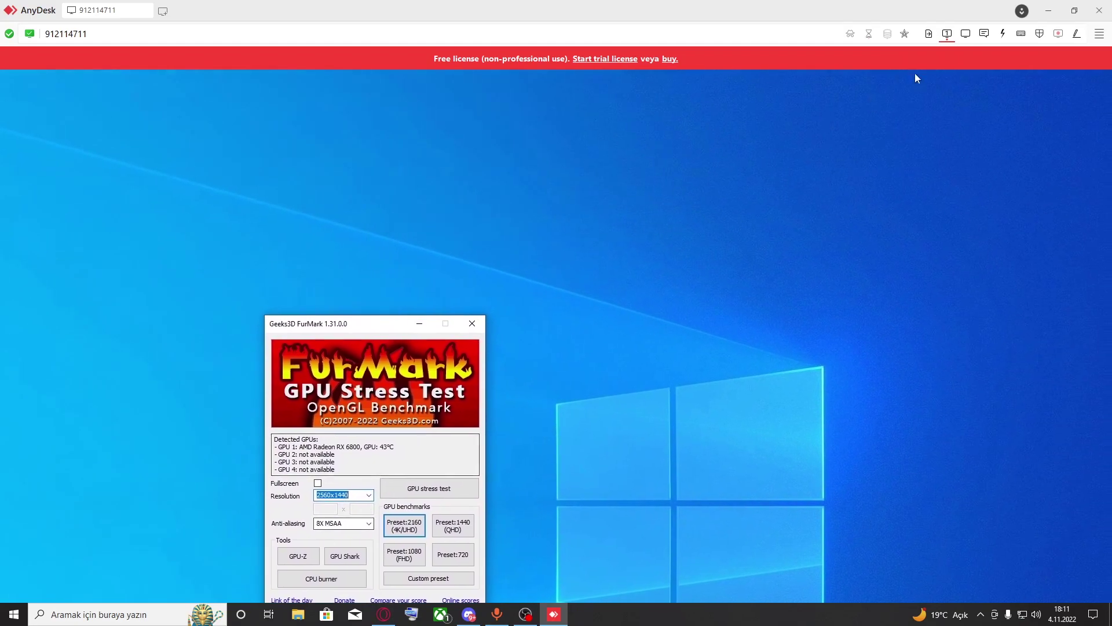
Scale the remote view down (Küçültüldü) and start the FurMark GPU stress test.
{"action": "left_click", "coordinate": [947, 34]}
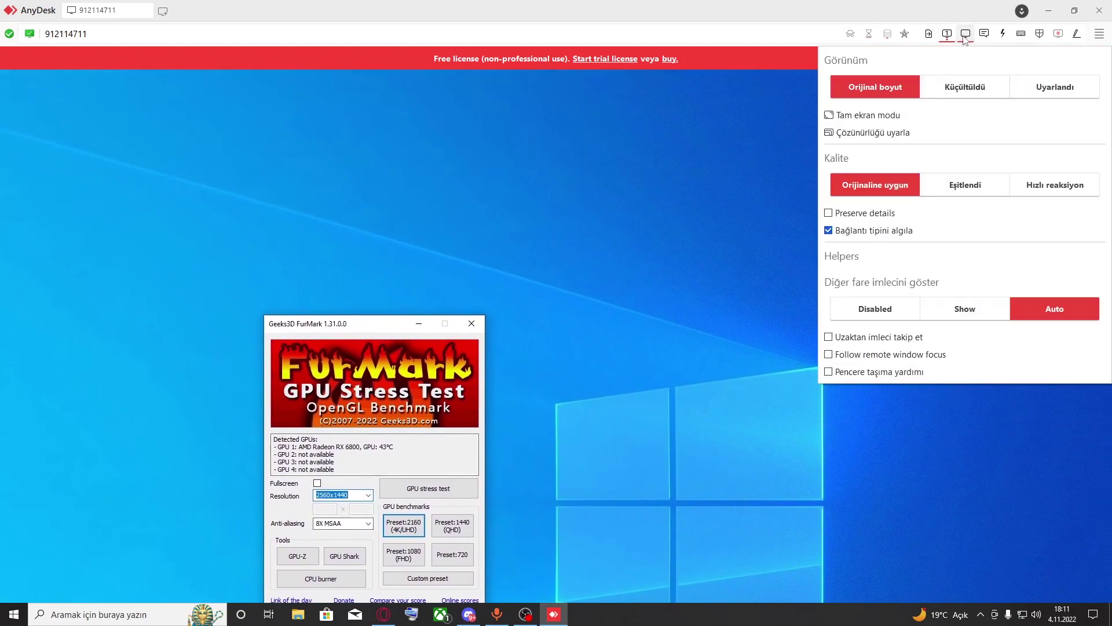
{"action": "left_click", "coordinate": [961, 87]}
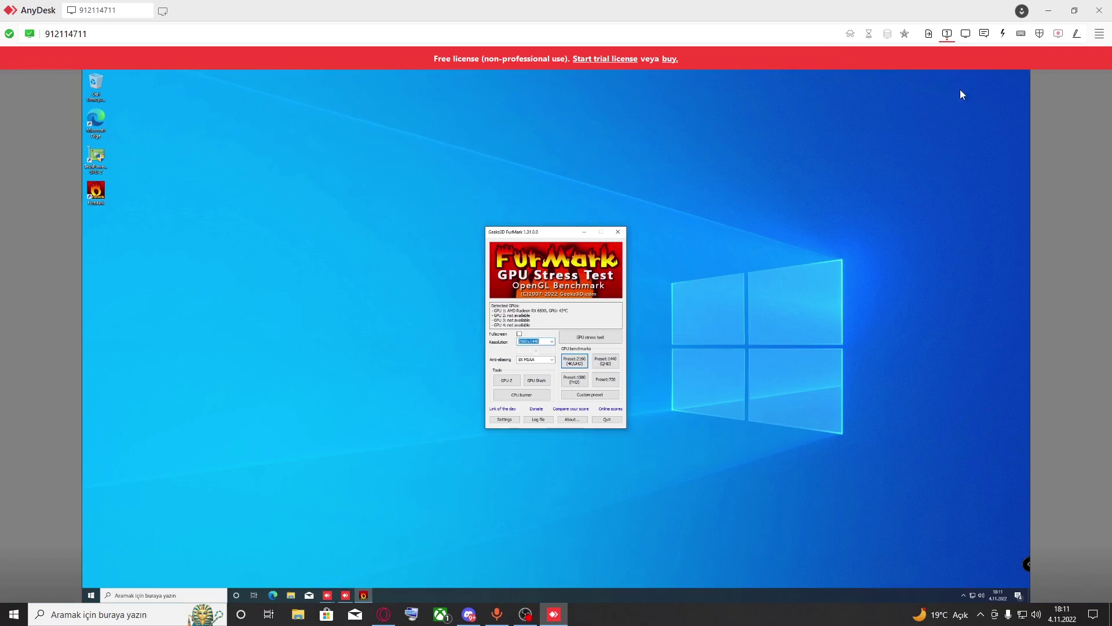
{"action": "left_click", "coordinate": [588, 341]}
{"action": "left_click", "coordinate": [612, 363]}
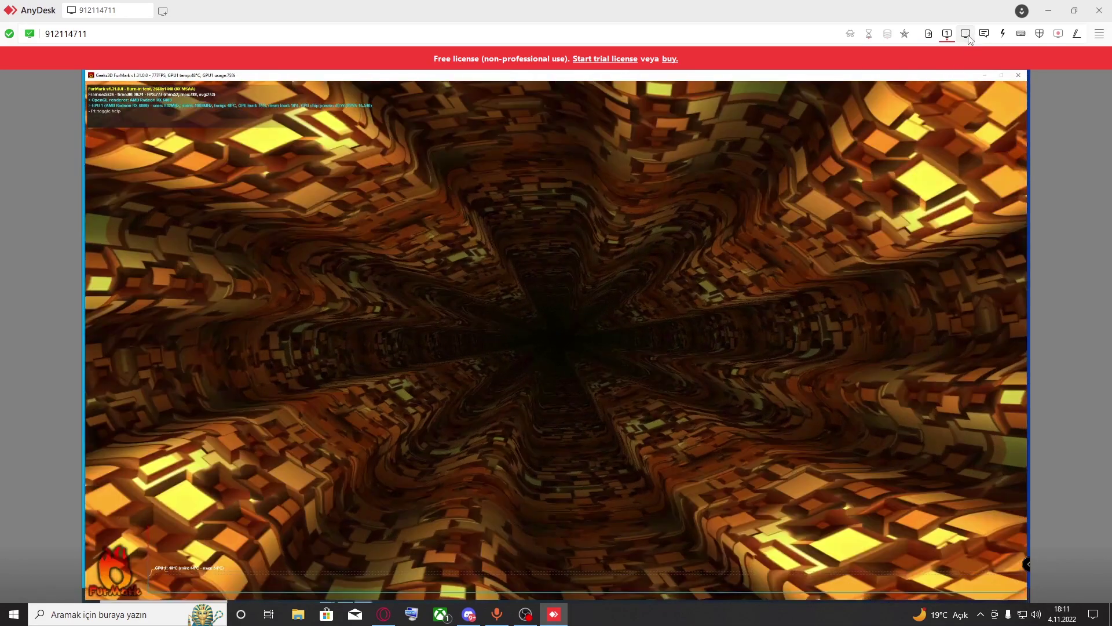
Return the remote view to original size (Orijinal boyut) and check the GPU usage, temperature readout and temperature graph during the stress test.
{"action": "left_click", "coordinate": [966, 33]}
{"action": "left_click", "coordinate": [872, 85]}
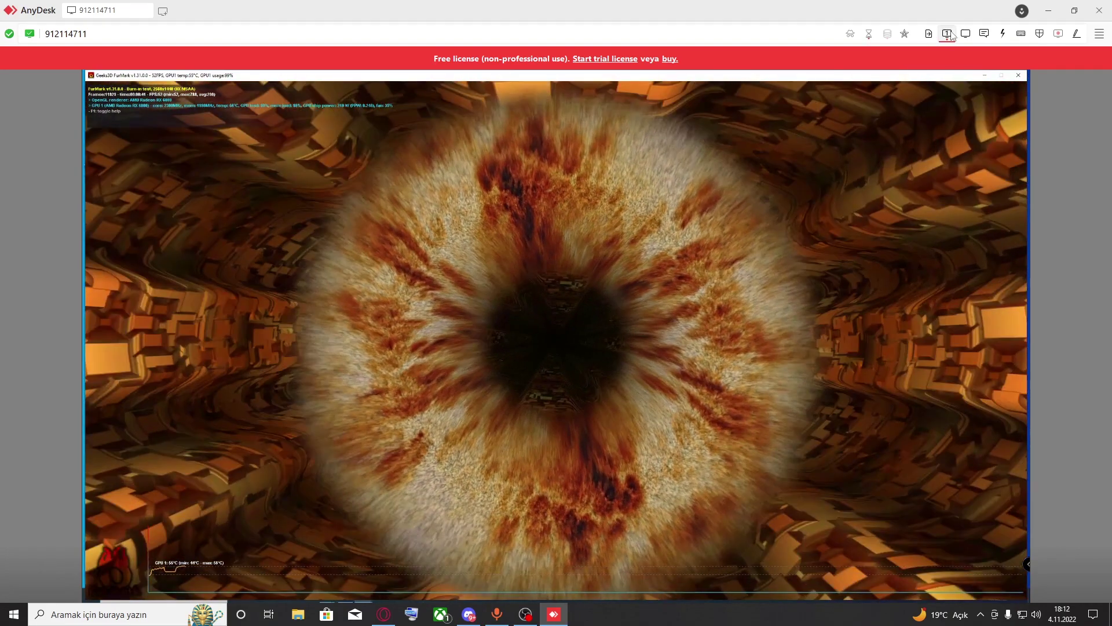
{"action": "left_click", "coordinate": [947, 33]}
{"action": "left_click", "coordinate": [861, 82]}
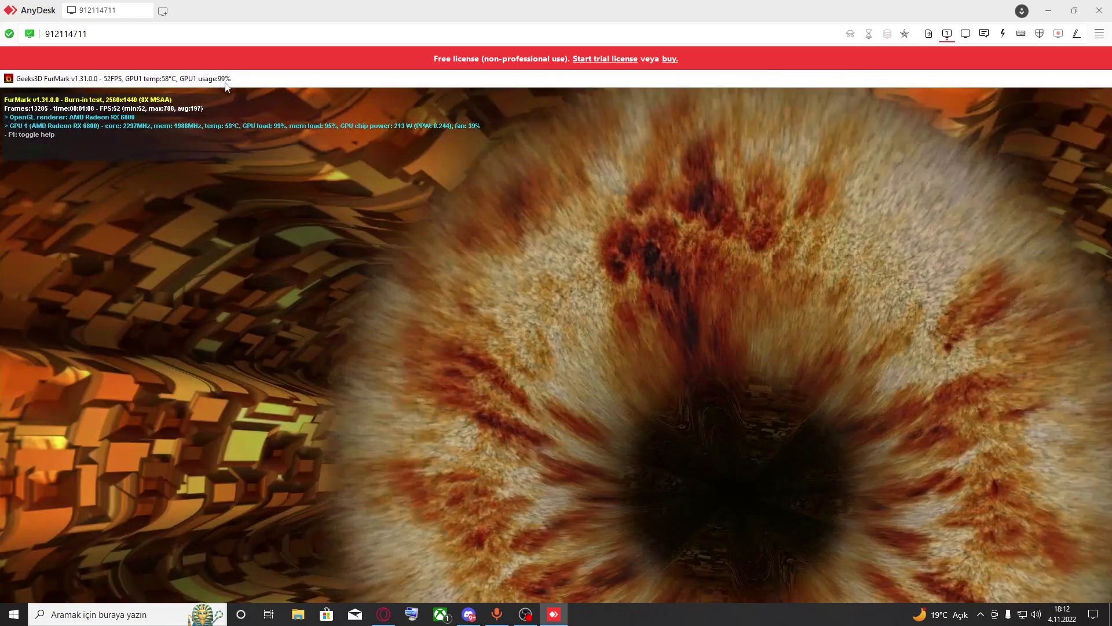
{"action": "double_click", "coordinate": [222, 81]}
{"action": "double_click", "coordinate": [222, 84]}
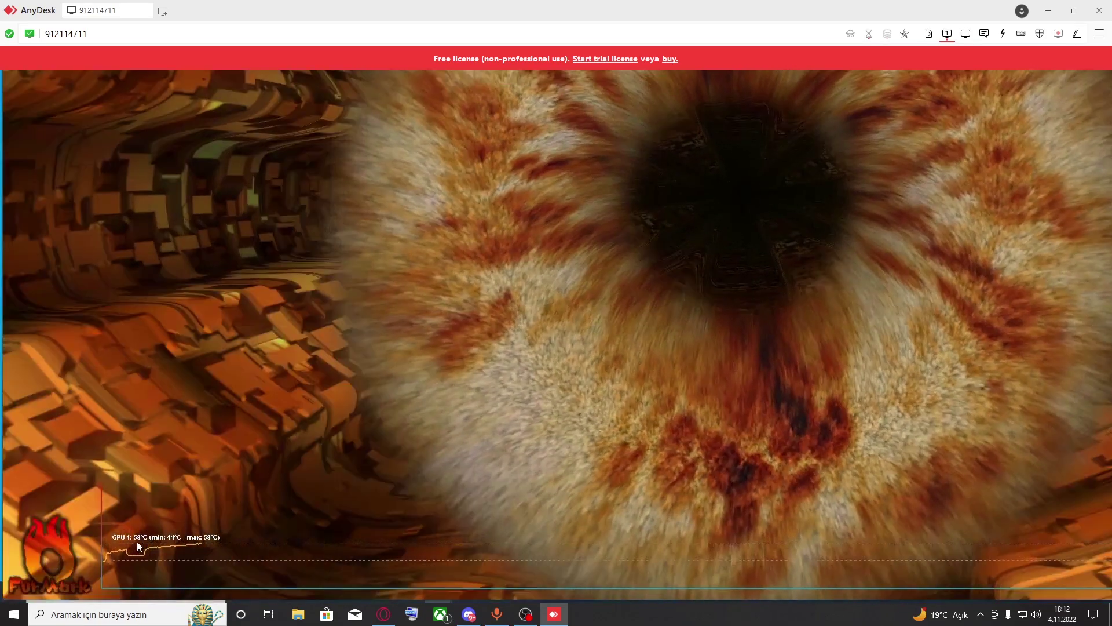
{"action": "left_click_drag", "start_coordinate": [154, 77], "coordinate": [153, 77]}
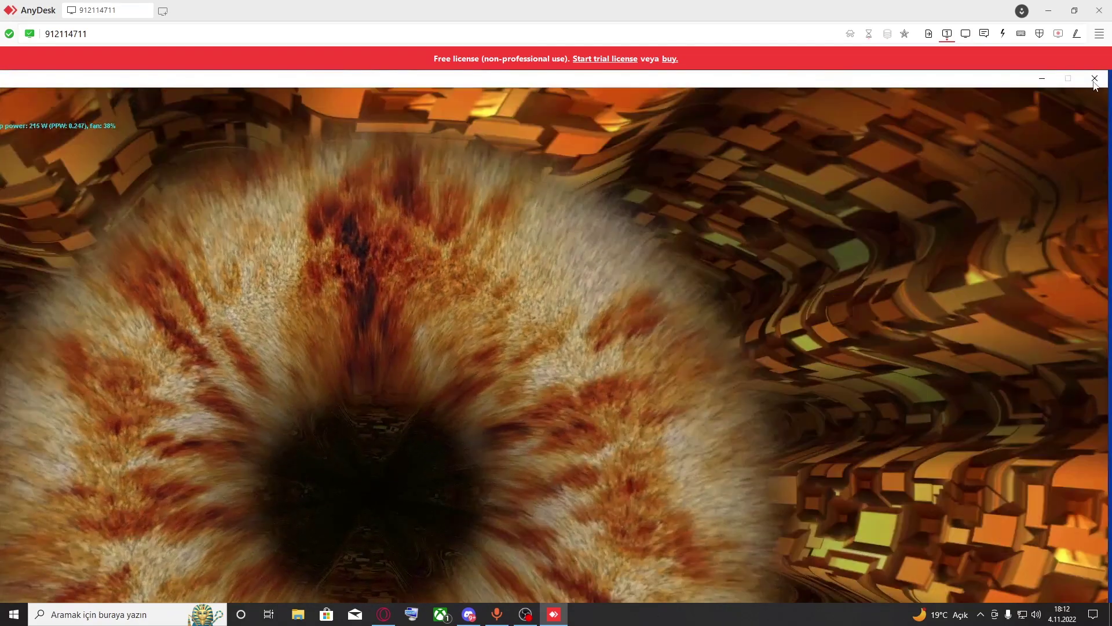
End the stress test, close FurMark, and scale the remote view down so the whole desktop fits.
{"action": "left_click", "coordinate": [1095, 79]}
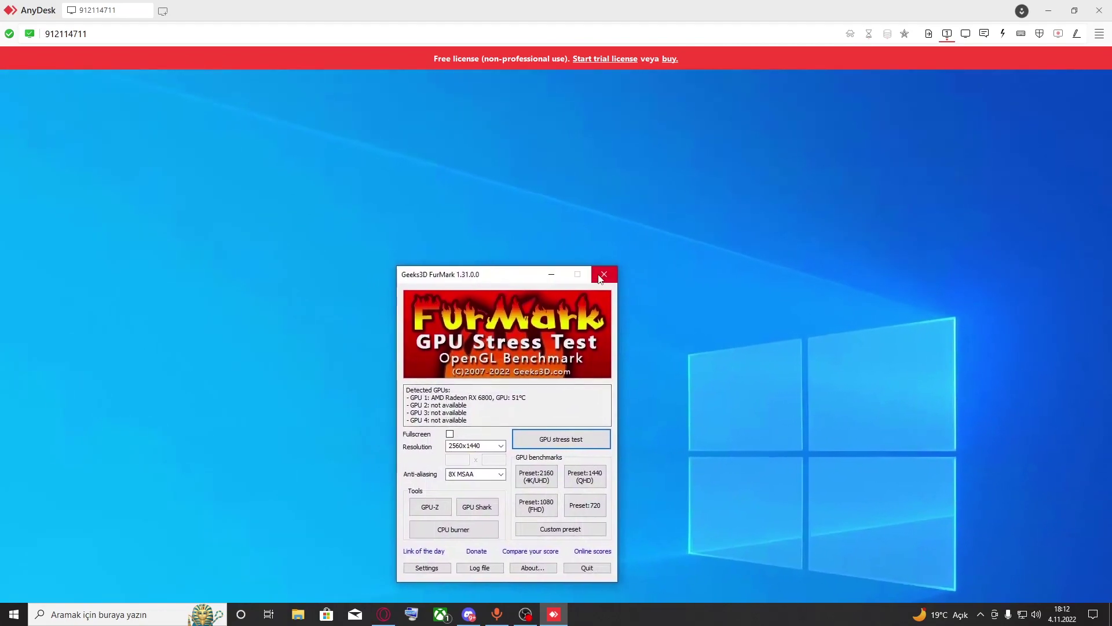
{"action": "left_click", "coordinate": [601, 276]}
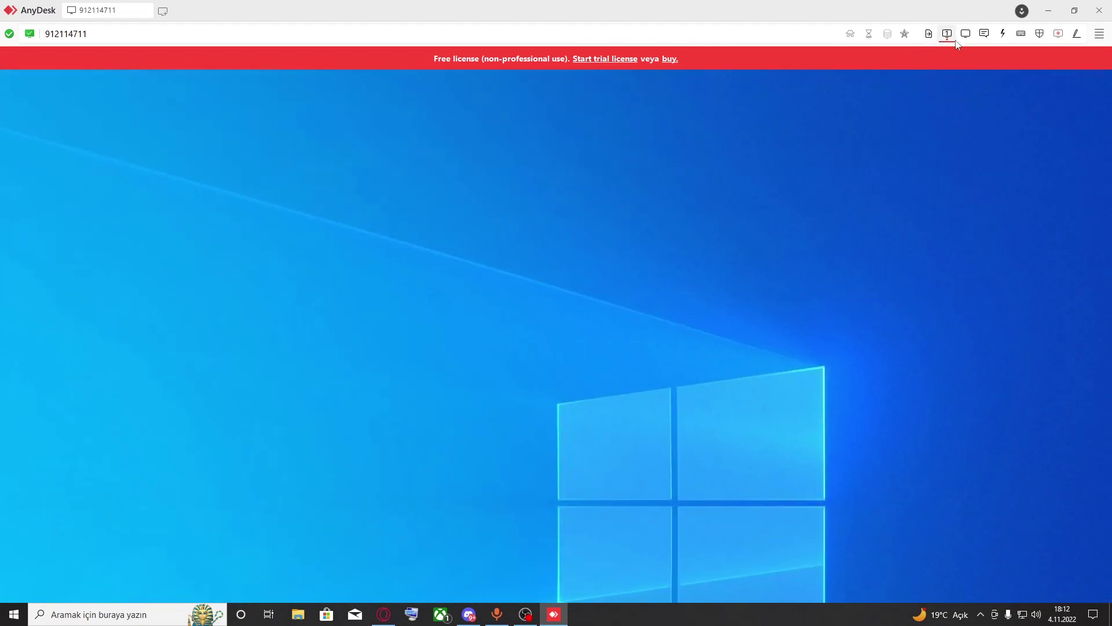
{"action": "left_click", "coordinate": [947, 33]}
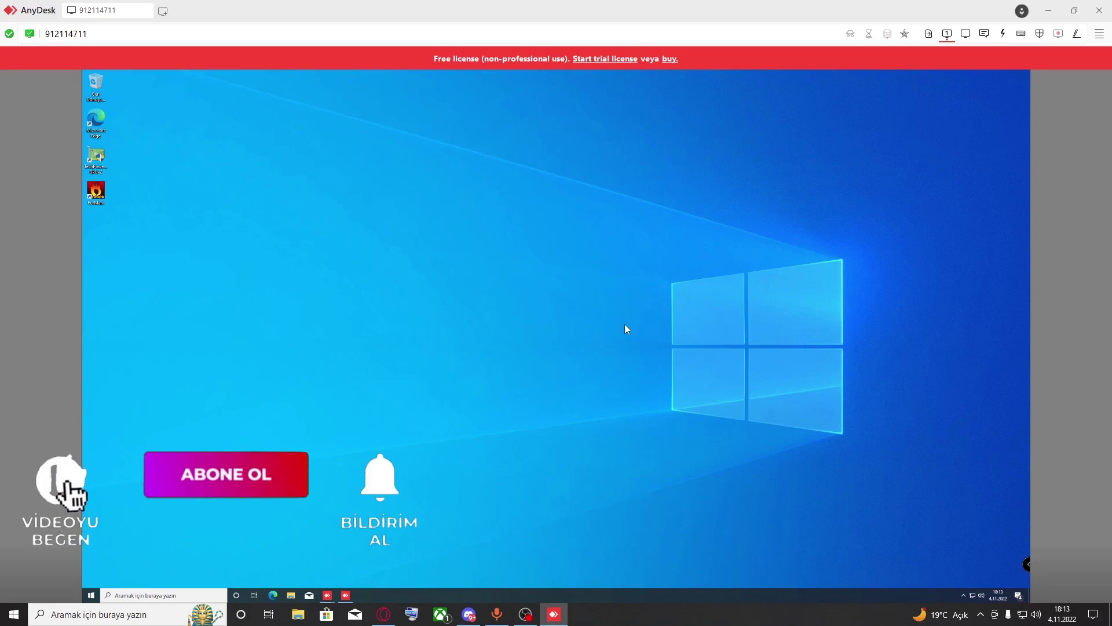
{"action": "left_click_drag", "start_coordinate": [540, 236], "coordinate": [854, 395]}
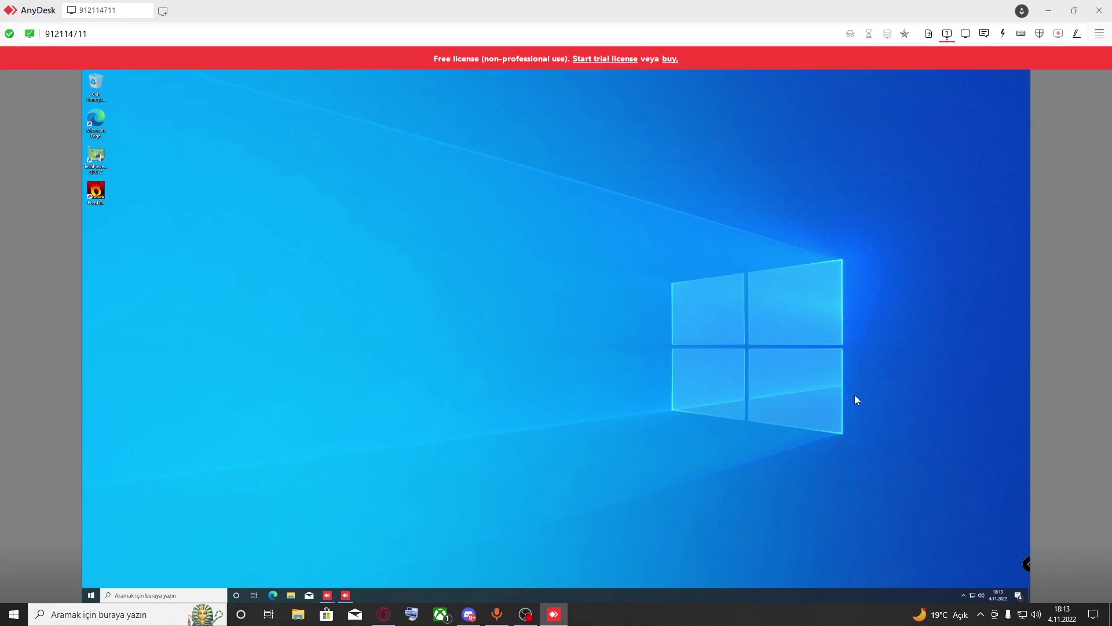
{"action": "left_click_drag", "start_coordinate": [570, 179], "coordinate": [866, 450]}
Switch to the Opera browser and open the Trendyol product page of the Gametech Hydra 240mm liquid CPU cooler.
{"action": "left_click", "coordinate": [384, 614]}
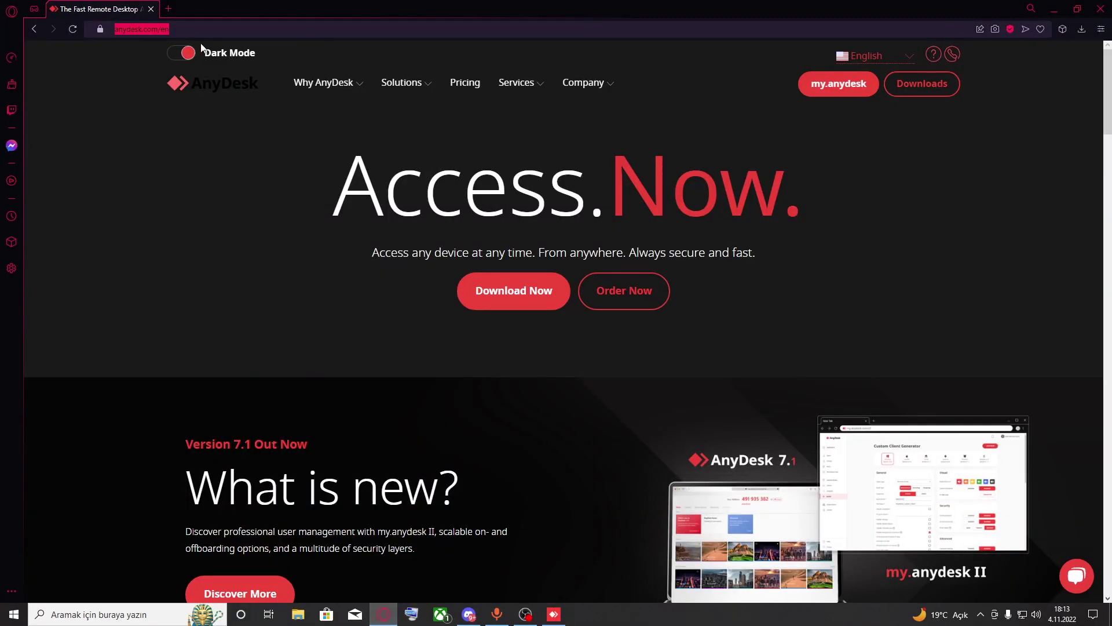
{"action": "type", "text": "hydra 240m"}
{"action": "key", "text": "Down"}
{"action": "key", "text": "Return"}
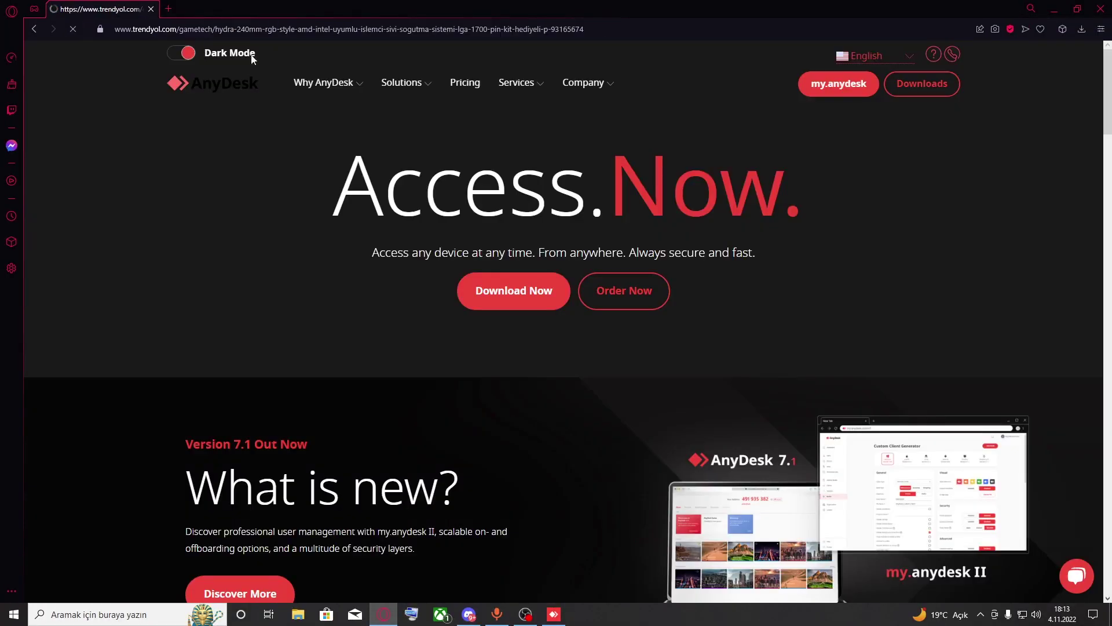
Copy the Trendyol product page address of the liquid cooler and send it in the customer's Discord direct message chat.
{"action": "right_click", "coordinate": [264, 29]}
{"action": "key", "text": "ctrl+c"}
{"action": "left_click", "coordinate": [293, 83]}
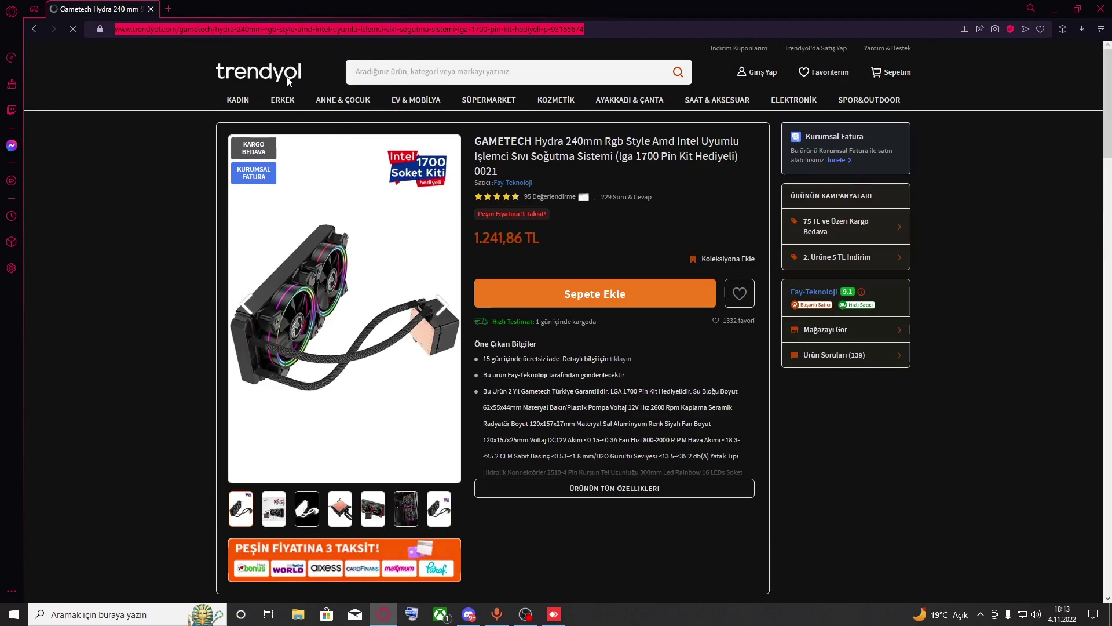
{"action": "left_click", "coordinate": [469, 614]}
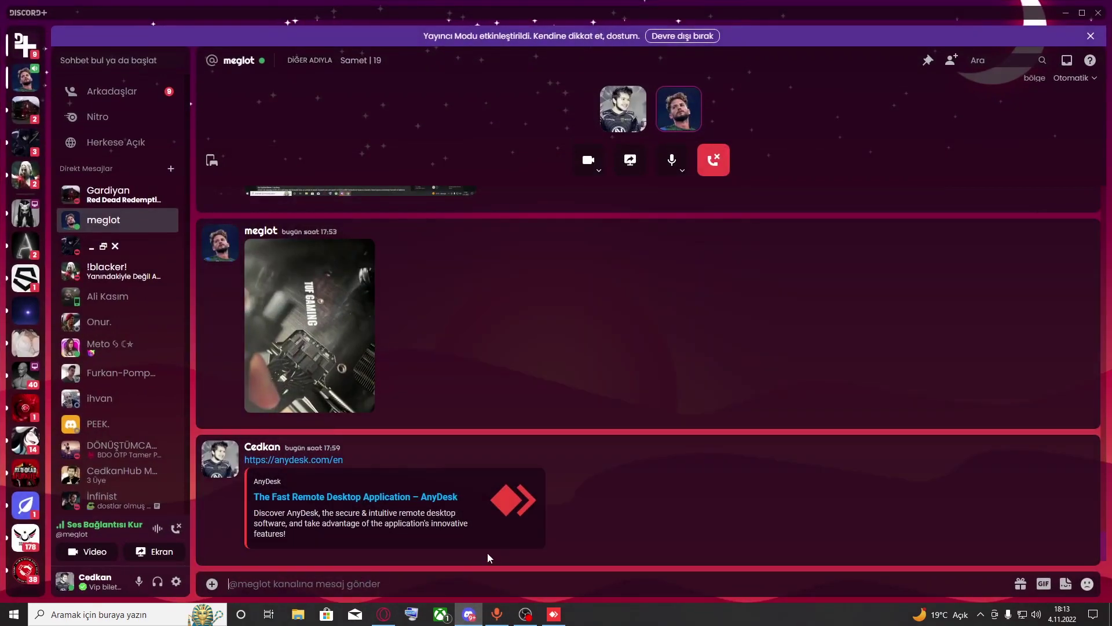
{"action": "key", "text": "ctrl+v"}
{"action": "key", "text": "Return"}
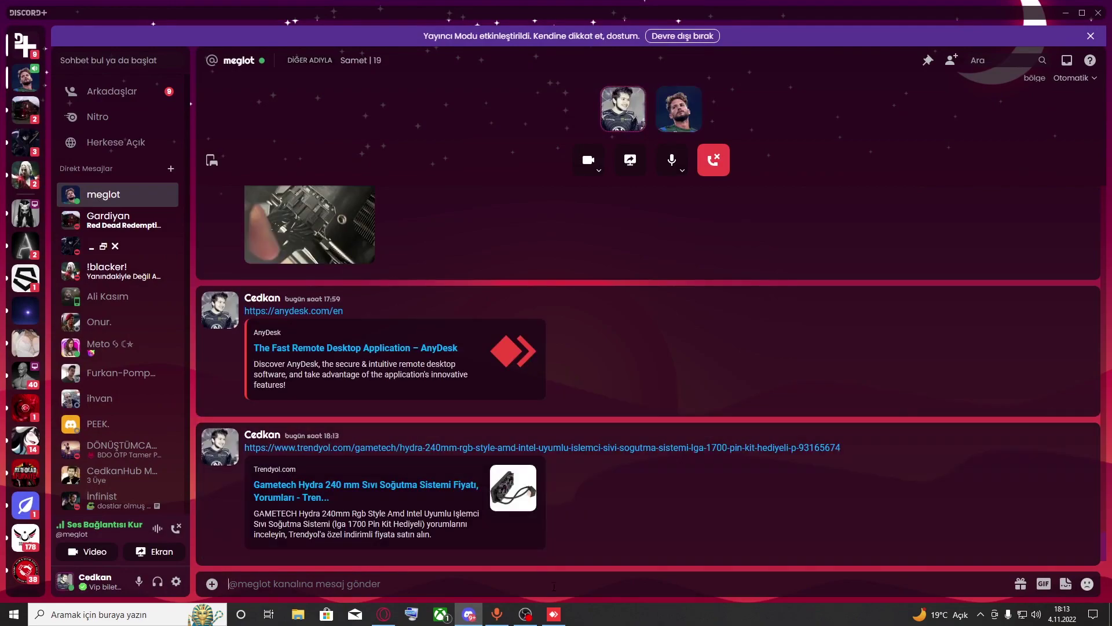
{"action": "scroll", "coordinate": [579, 510], "scroll_direction": "up", "scroll_amount": 1}
{"action": "scroll", "coordinate": [599, 507], "scroll_direction": "down", "scroll_amount": 1}
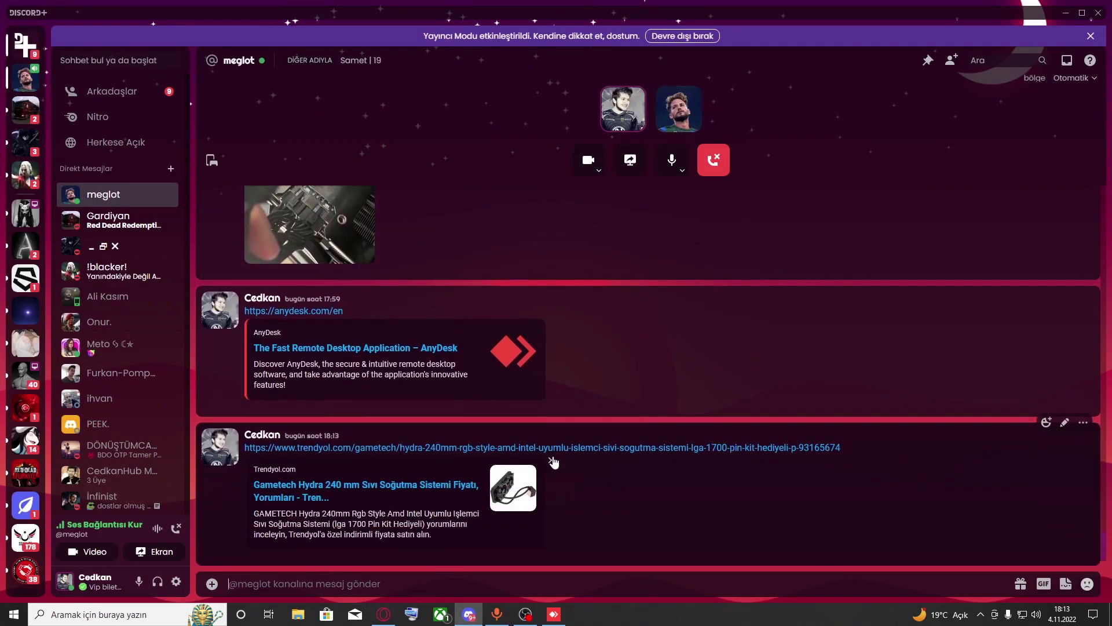
{"action": "scroll", "coordinate": [533, 498], "scroll_direction": "up", "scroll_amount": 2}
{"action": "scroll", "coordinate": [532, 510], "scroll_direction": "down", "scroll_amount": 2}
{"action": "left_click", "coordinate": [554, 614]}
{"action": "left_click", "coordinate": [554, 615]}
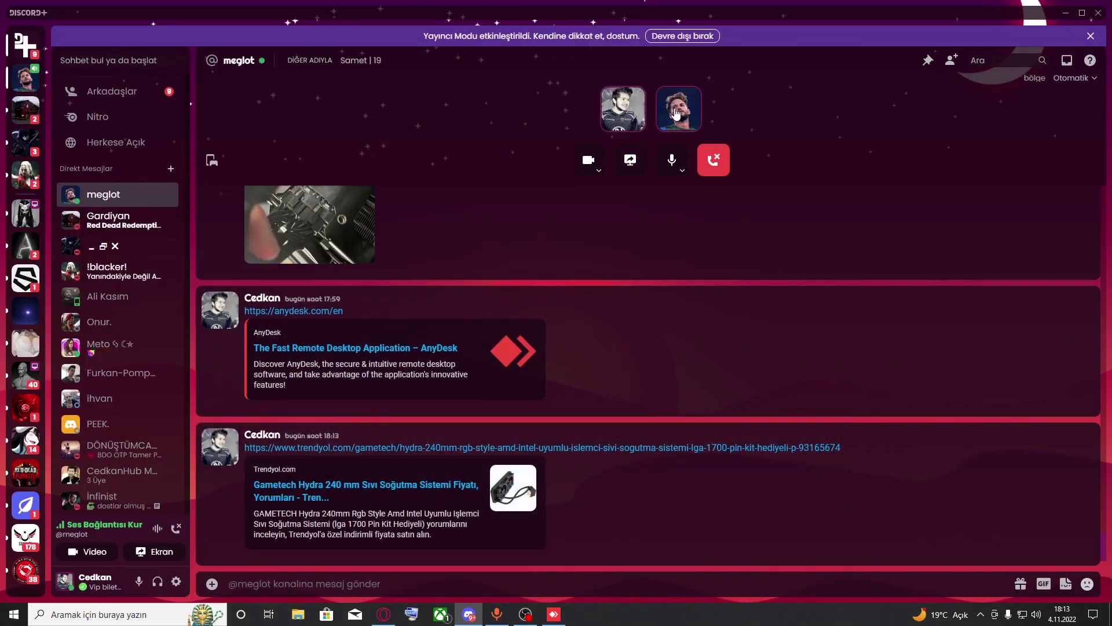
{"action": "right_click", "coordinate": [676, 114]}
{"action": "left_click", "coordinate": [894, 234]}
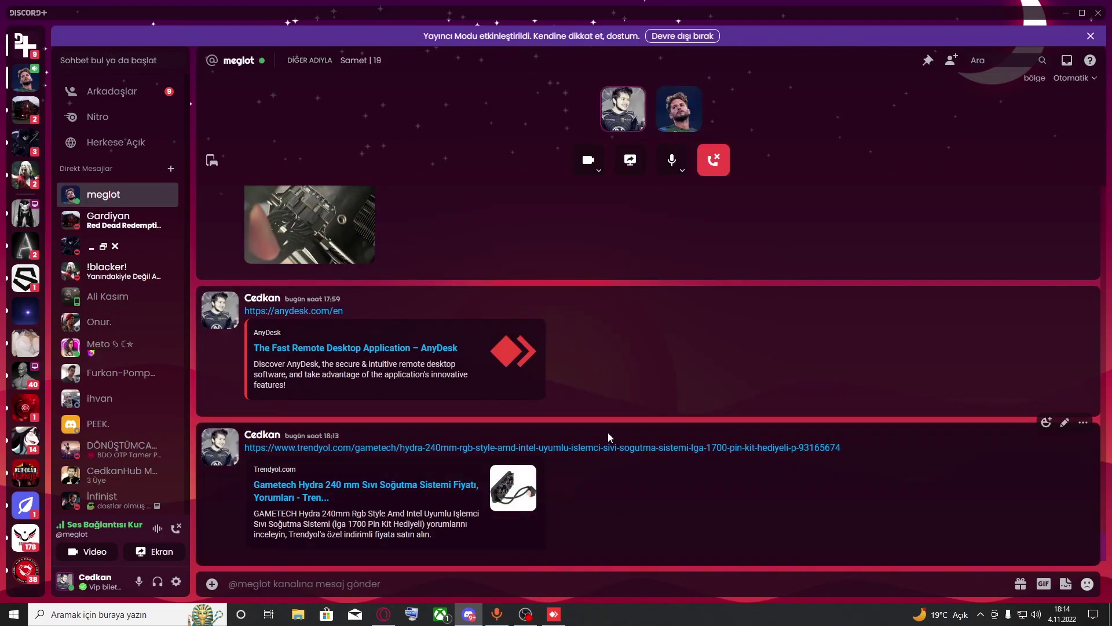
{"action": "left_click", "coordinate": [429, 485]}
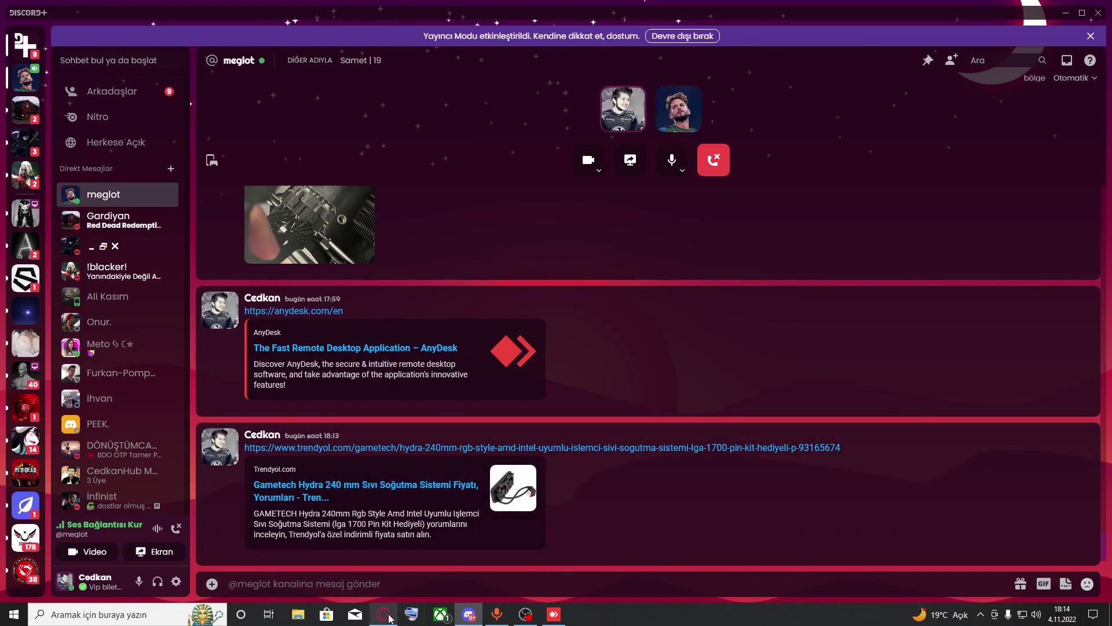
{"action": "left_click", "coordinate": [189, 29]}
{"action": "type", "text": "mantis"}
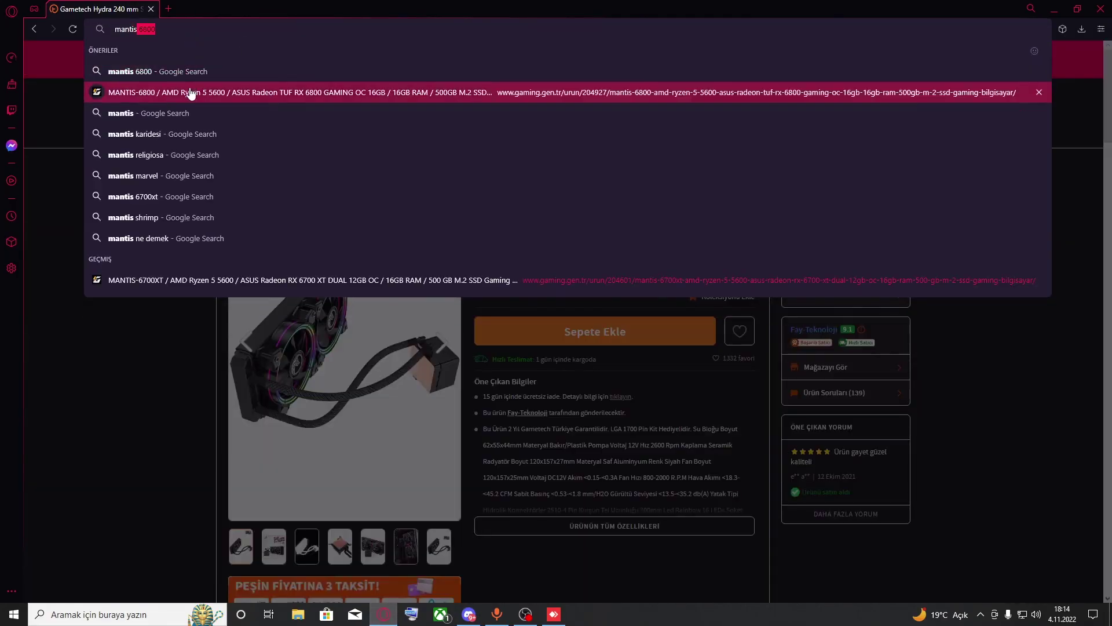
{"action": "key", "text": "Return"}
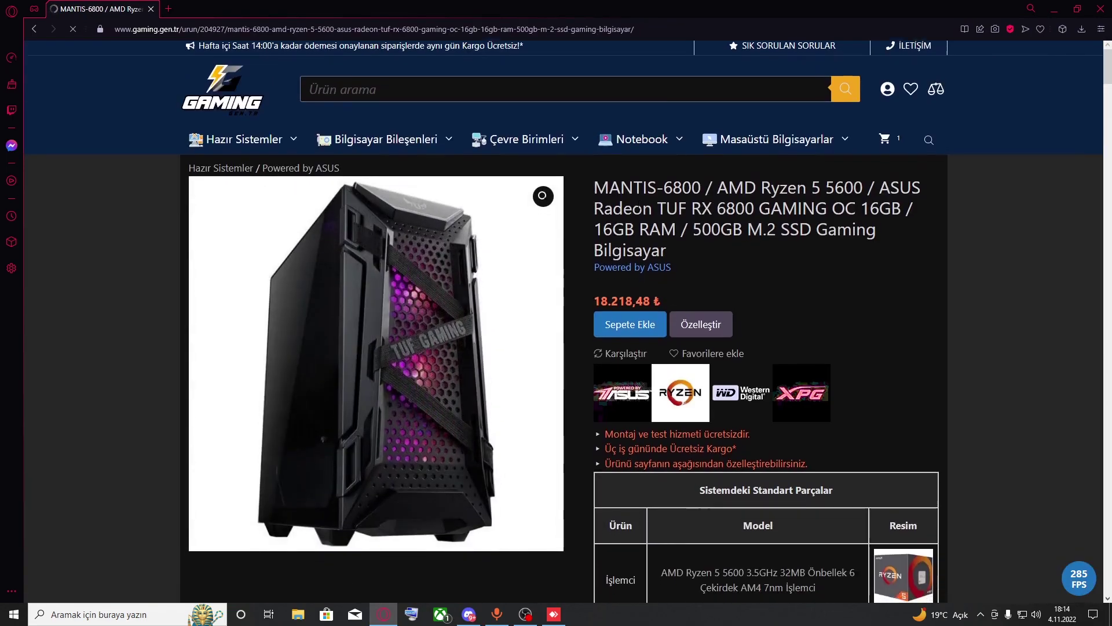
Customize the MANTIS-6800 with the AMD Ryzen 7 5800X3D processor and the ASUS PRIME B550M-A (WI-FI) motherboard.
{"action": "scroll", "coordinate": [377, 371], "scroll_direction": "down", "scroll_amount": 1}
{"action": "scroll", "coordinate": [661, 185], "scroll_direction": "down", "scroll_amount": 20}
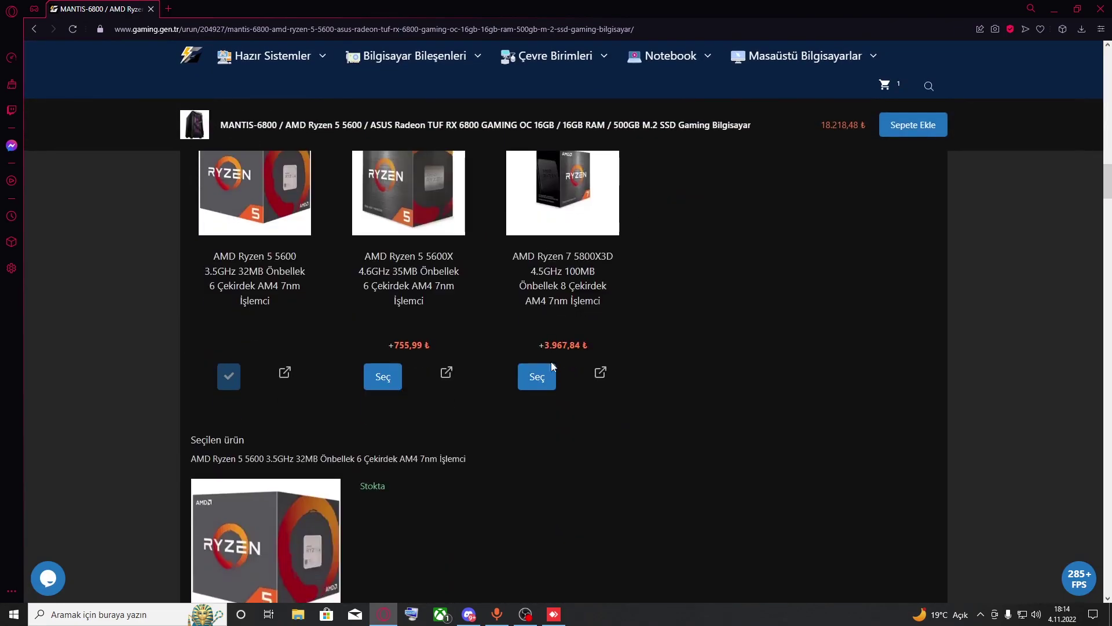
{"action": "left_click", "coordinate": [551, 374]}
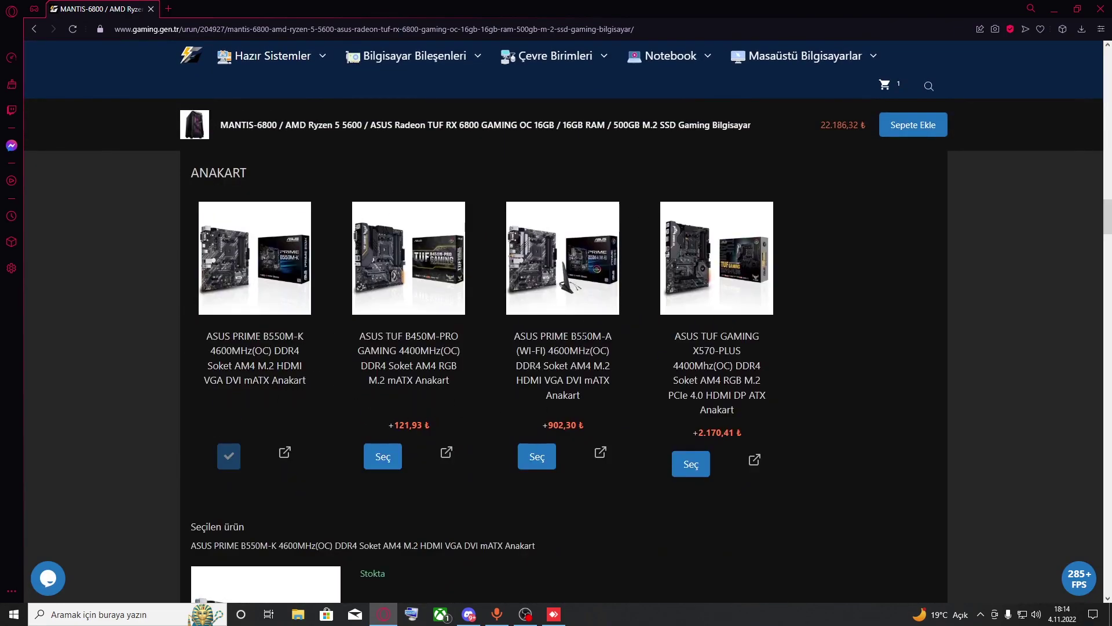
{"action": "left_click", "coordinate": [539, 455]}
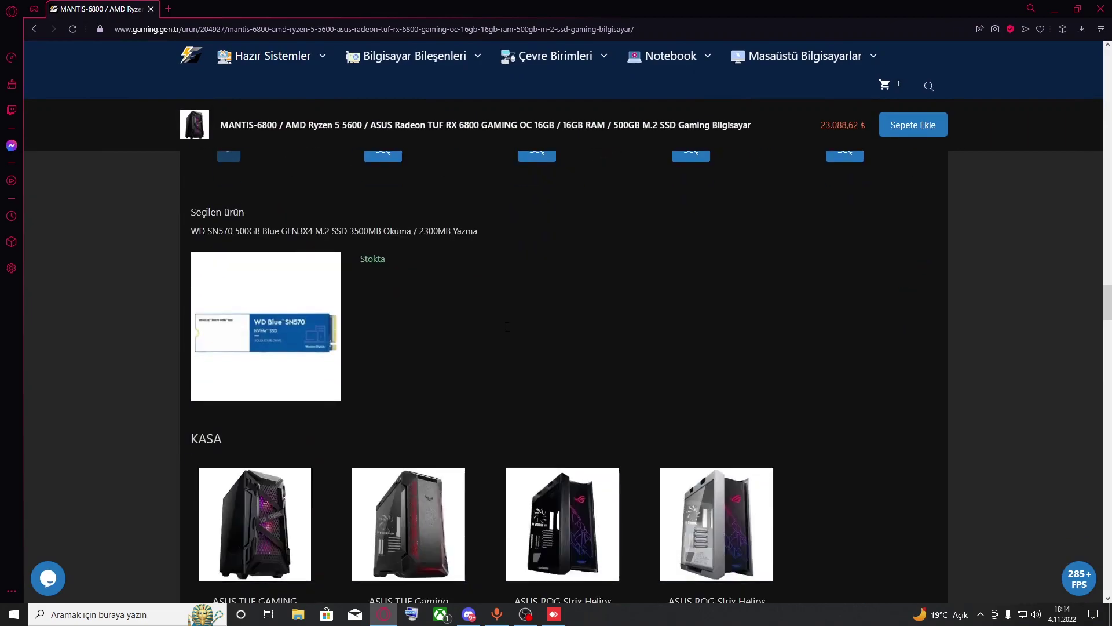
{"action": "scroll", "coordinate": [504, 329], "scroll_direction": "up", "scroll_amount": 15}
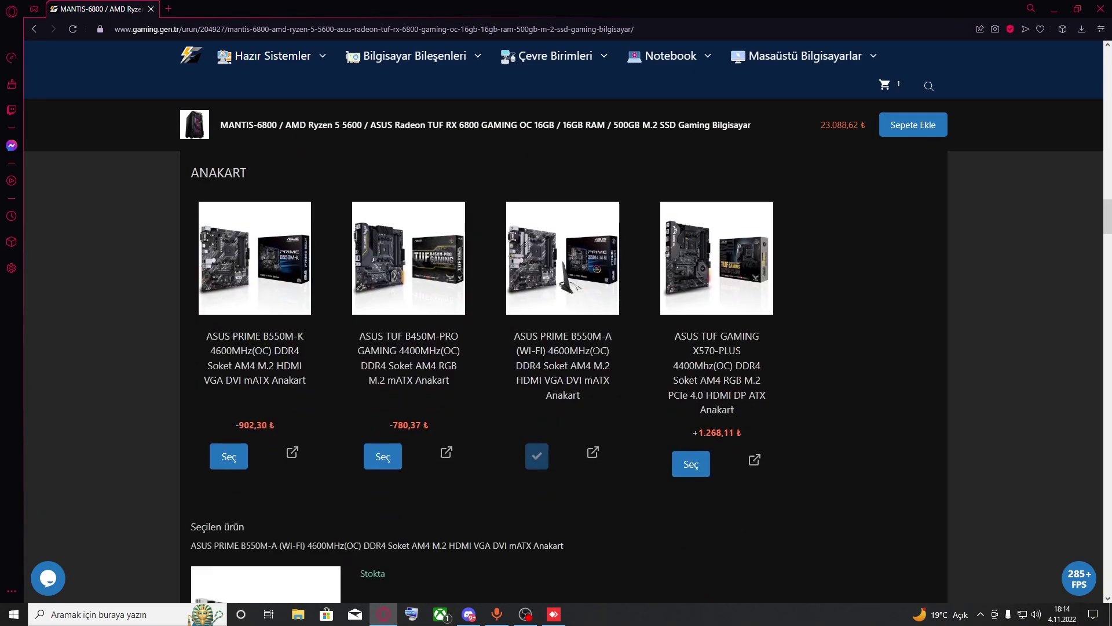
{"action": "left_click", "coordinate": [536, 454]}
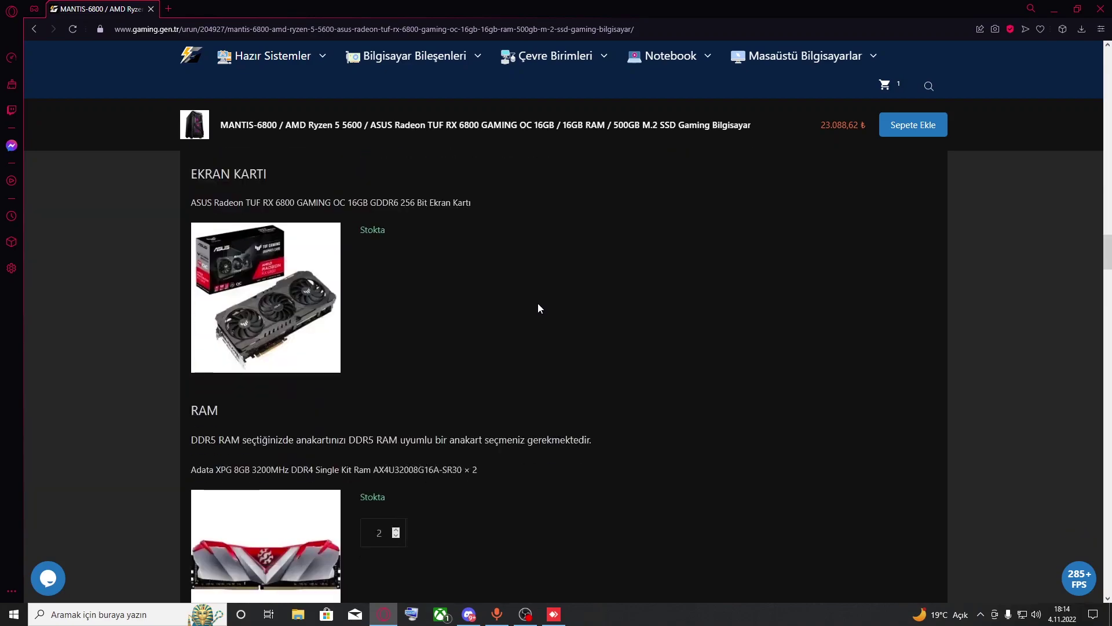
Select the Kingston 1TB NV2 NVMe SSD and set the quantity of the Adata XPG 8GB 3200MHz RAM to 4.
{"action": "left_click", "coordinate": [689, 381]}
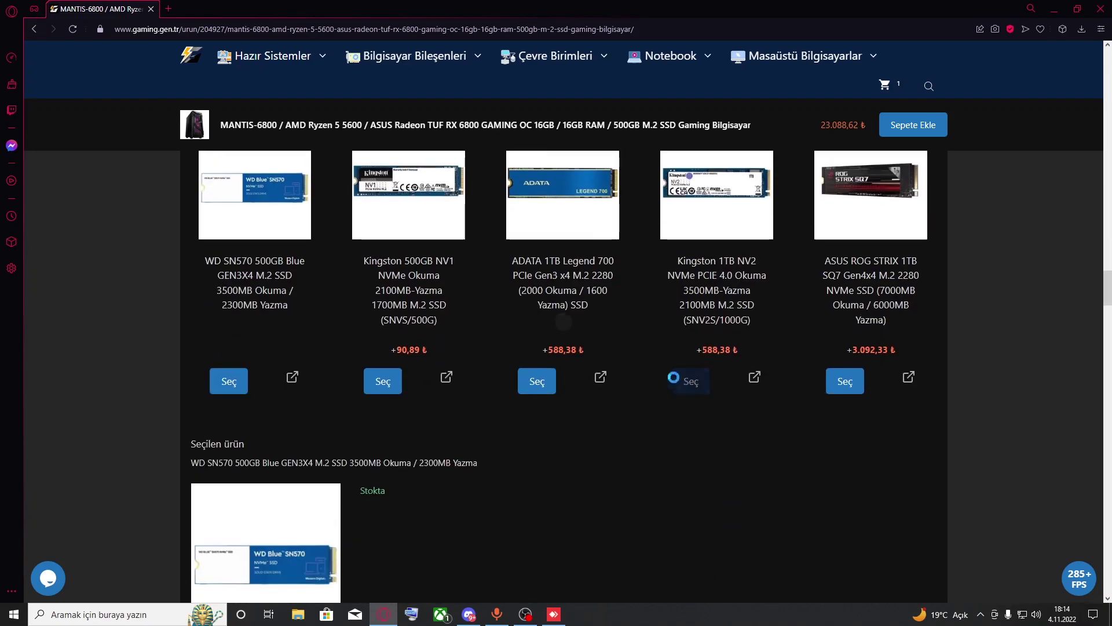
{"action": "scroll", "coordinate": [565, 345], "scroll_direction": "up", "scroll_amount": 20}
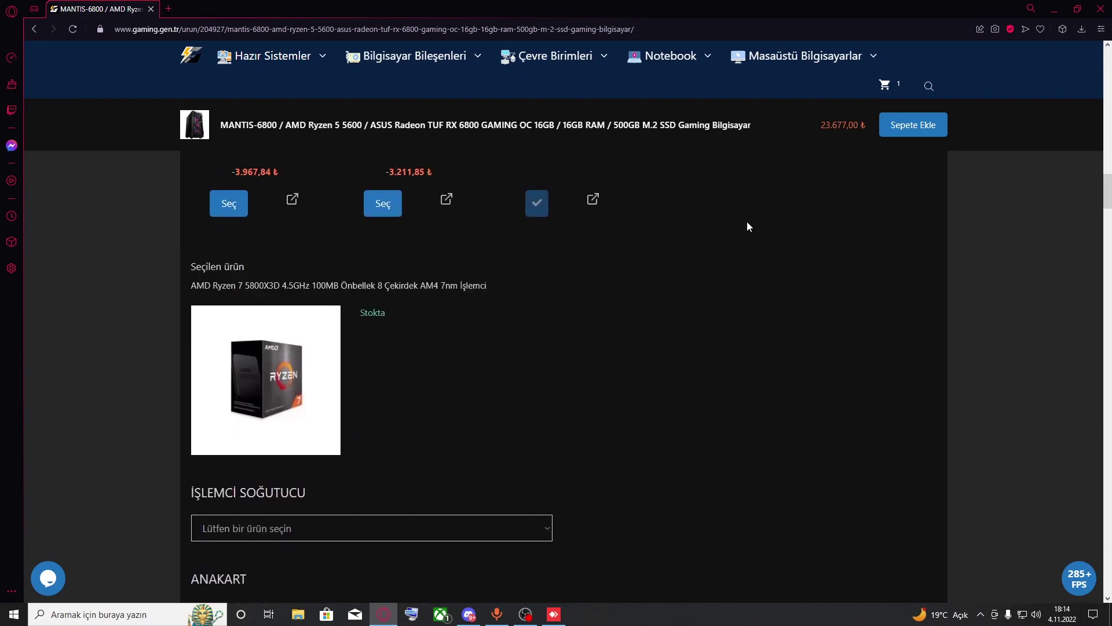
{"action": "scroll", "coordinate": [718, 264], "scroll_direction": "up", "scroll_amount": 15}
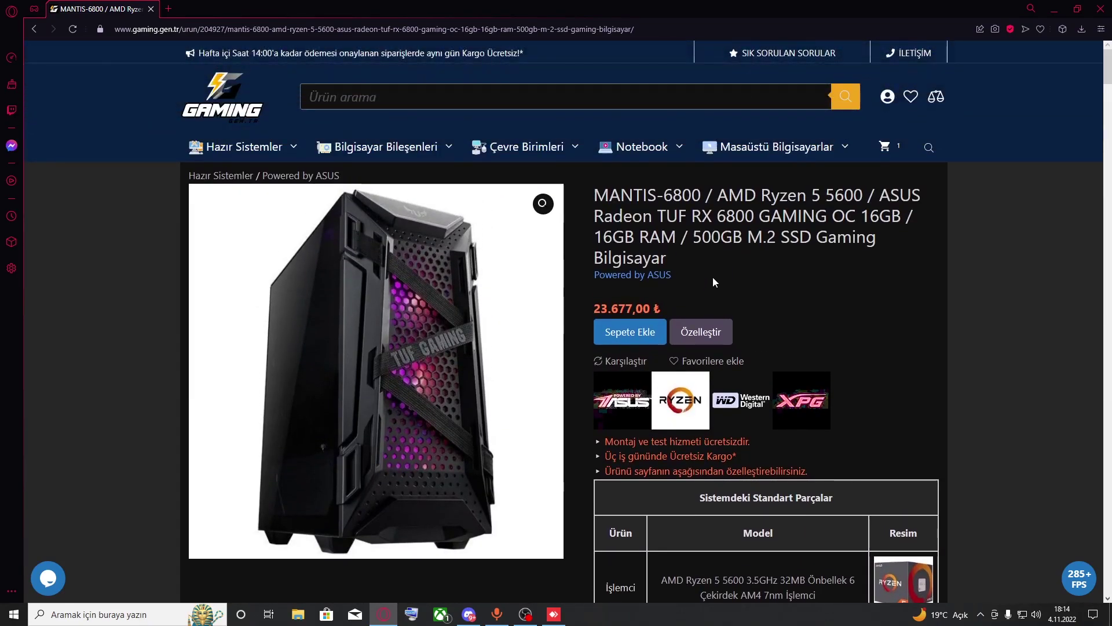
{"action": "scroll", "coordinate": [718, 270], "scroll_direction": "down", "scroll_amount": 10}
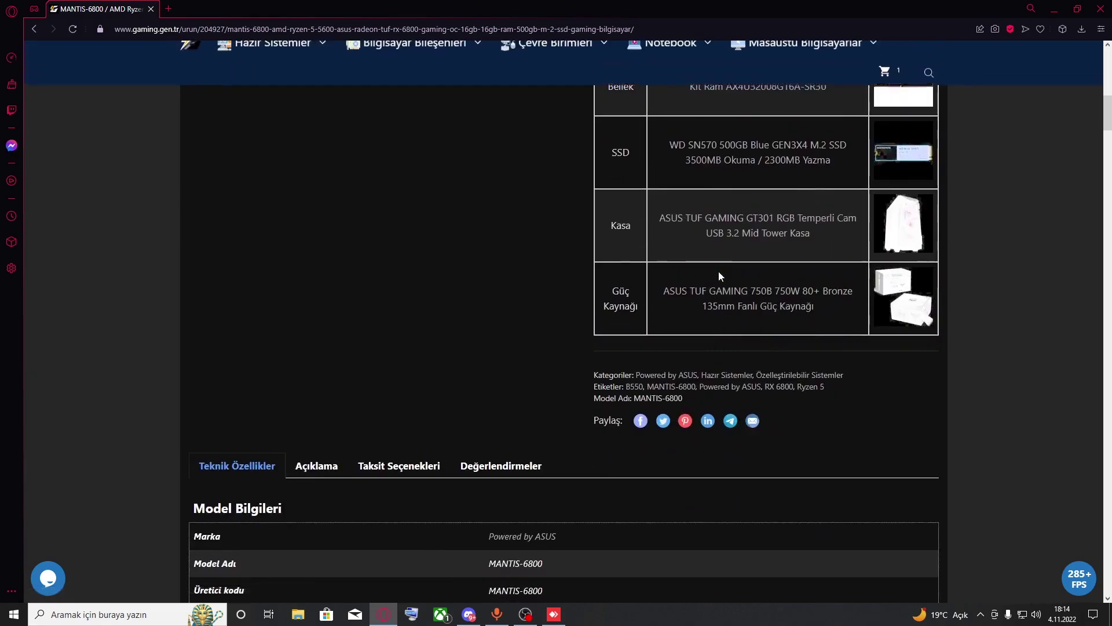
{"action": "scroll", "coordinate": [718, 276], "scroll_direction": "down", "scroll_amount": 15}
{"action": "scroll", "coordinate": [307, 324], "scroll_direction": "down", "scroll_amount": 15}
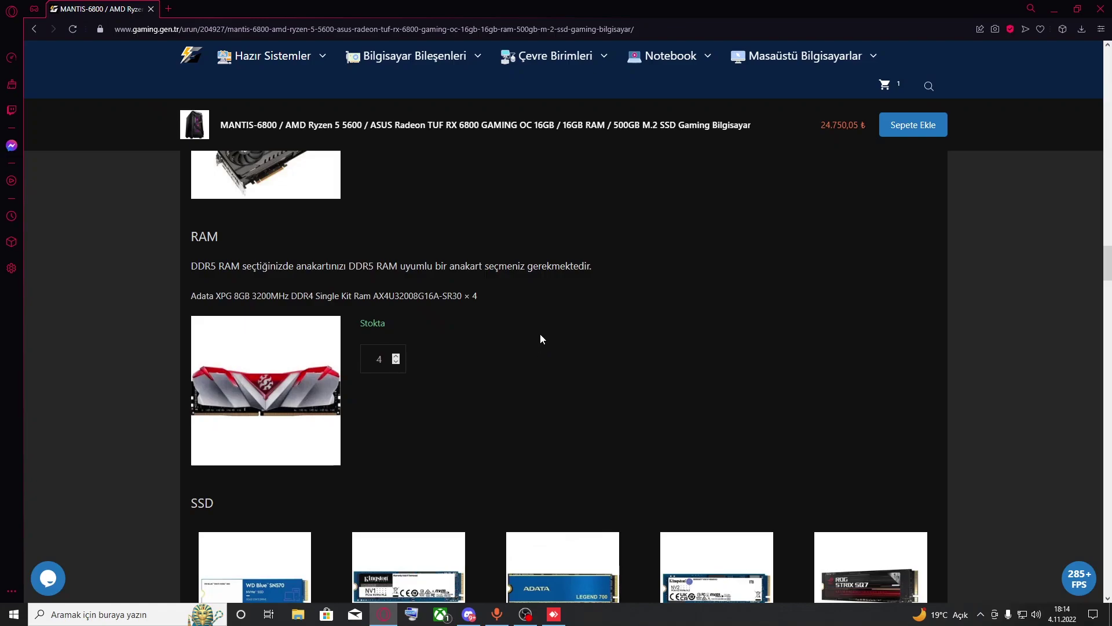
Try to add the customized MANTIS-6800 to the cart, read the site's message and dismiss it.
{"action": "scroll", "coordinate": [538, 342], "scroll_direction": "up", "scroll_amount": 12}
{"action": "scroll", "coordinate": [548, 324], "scroll_direction": "up", "scroll_amount": 20}
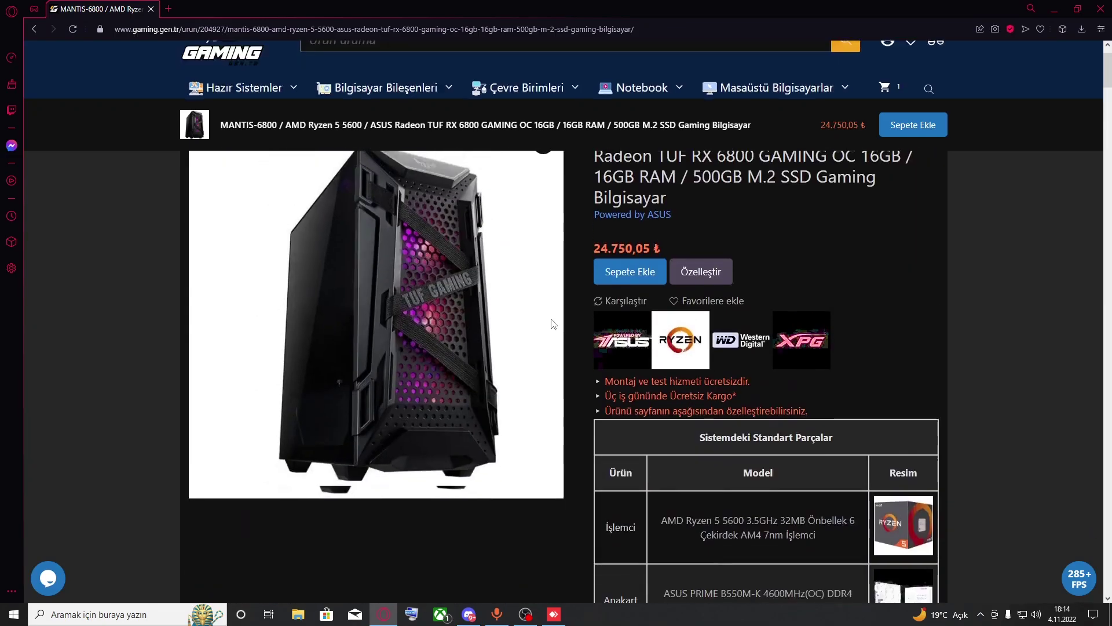
{"action": "scroll", "coordinate": [552, 324], "scroll_direction": "up", "scroll_amount": 1}
{"action": "left_click", "coordinate": [630, 332]}
{"action": "left_click_drag", "start_coordinate": [470, 67], "coordinate": [631, 90]}
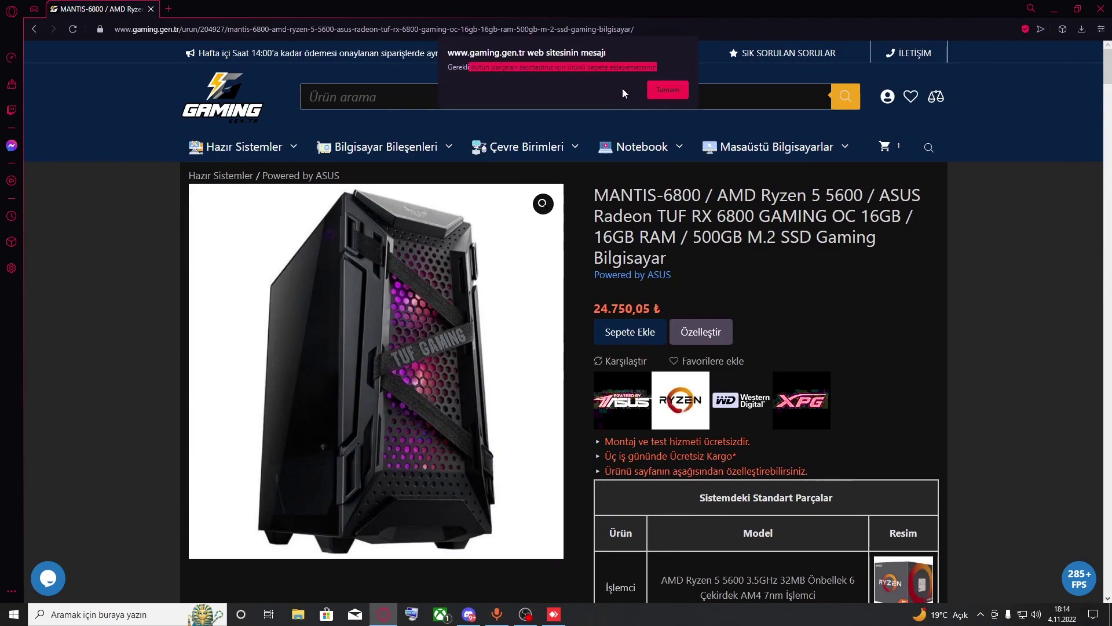
{"action": "left_click", "coordinate": [612, 64]}
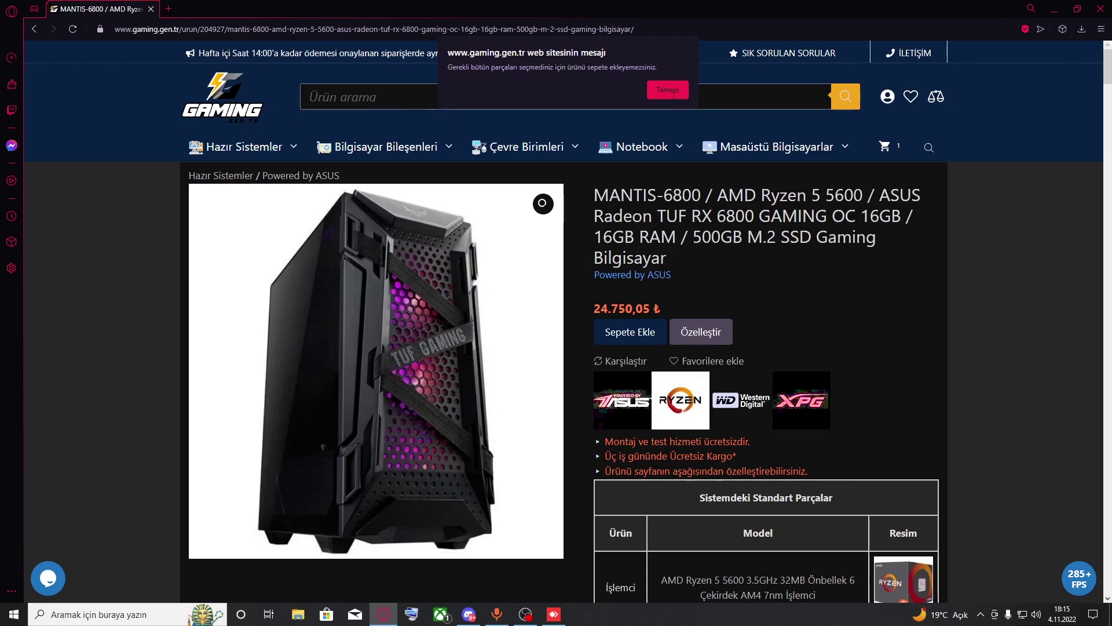
{"action": "left_click", "coordinate": [667, 90]}
{"action": "scroll", "coordinate": [809, 313], "scroll_direction": "down", "scroll_amount": 2}
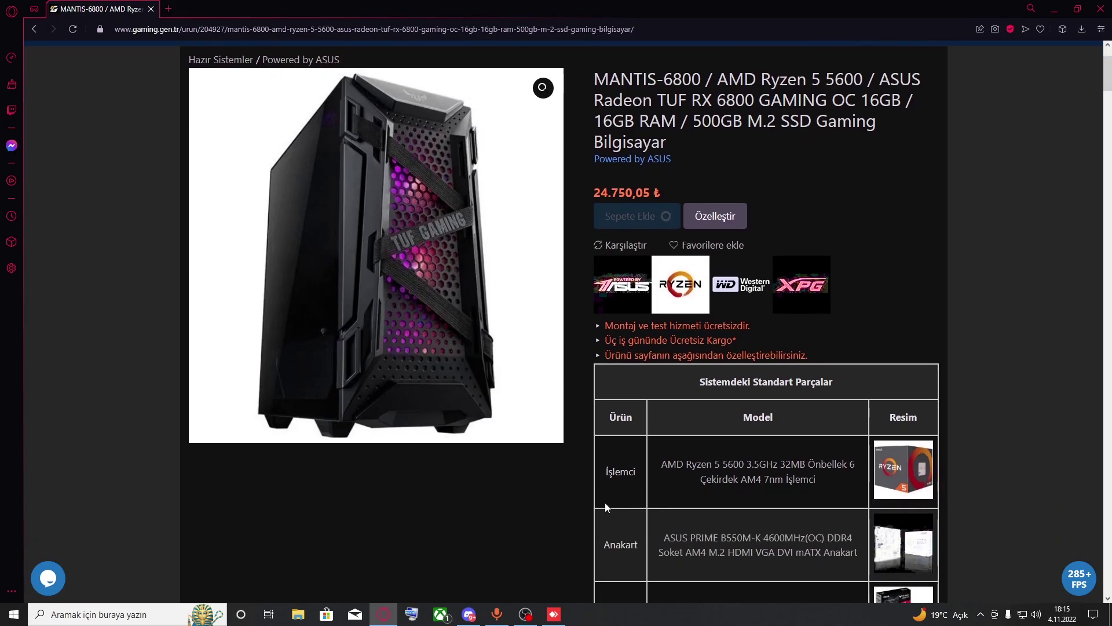
Check the customized PC's total price, its standard parts table and the processor cooler (İŞLEMCİ SOĞUTUCU) section.
{"action": "left_click", "coordinate": [470, 615]}
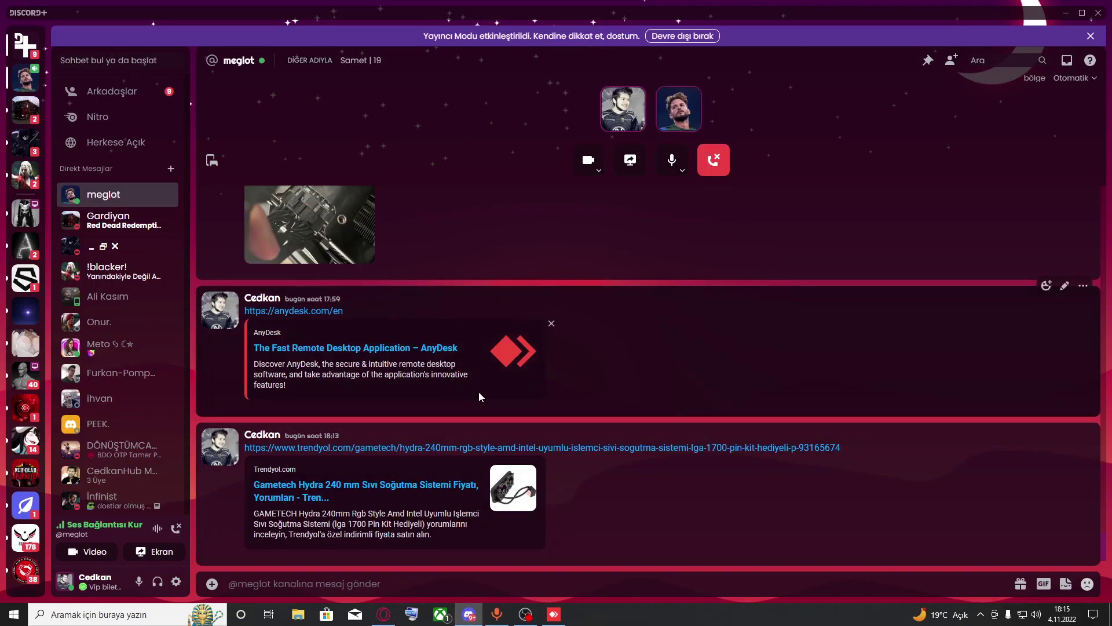
{"action": "scroll", "coordinate": [573, 452], "scroll_direction": "up", "scroll_amount": 2}
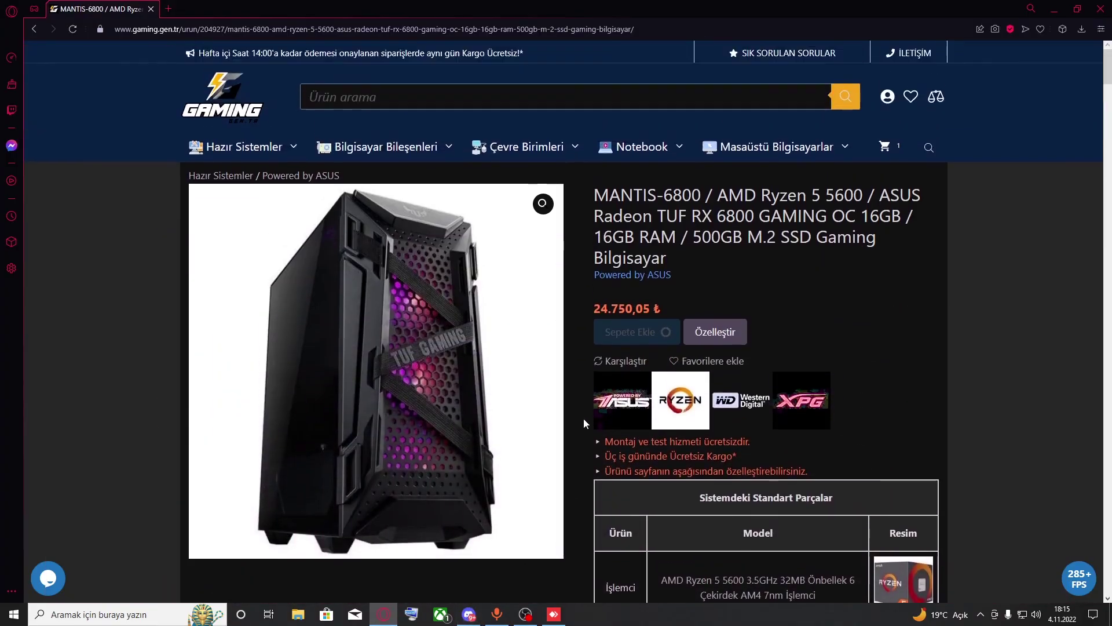
{"action": "scroll", "coordinate": [583, 418], "scroll_direction": "down", "scroll_amount": 3}
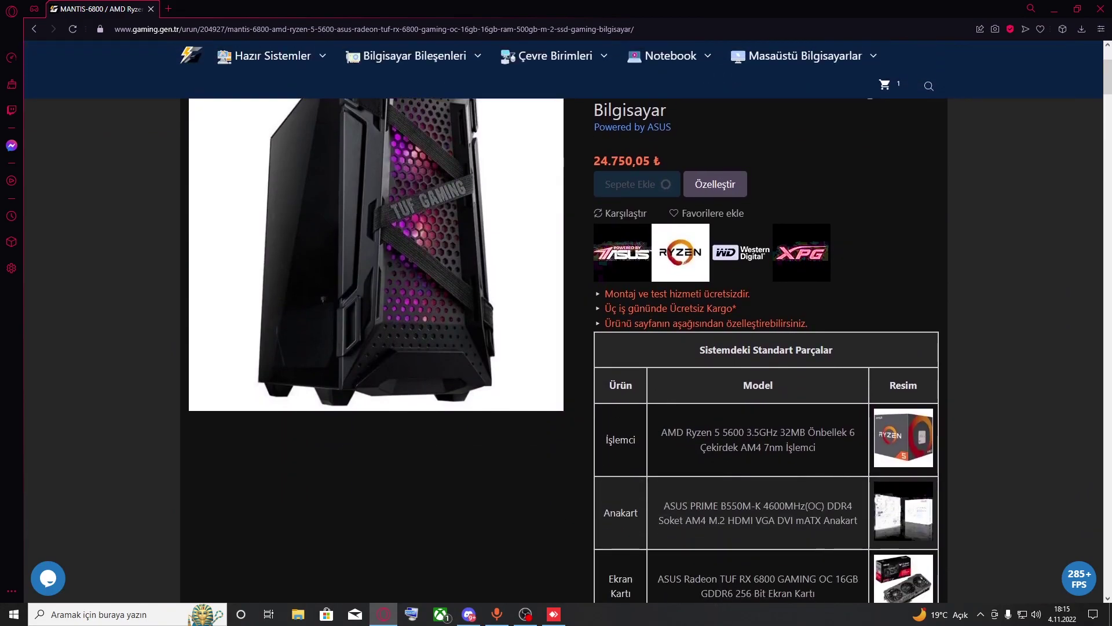
{"action": "scroll", "coordinate": [628, 301], "scroll_direction": "up", "scroll_amount": 2}
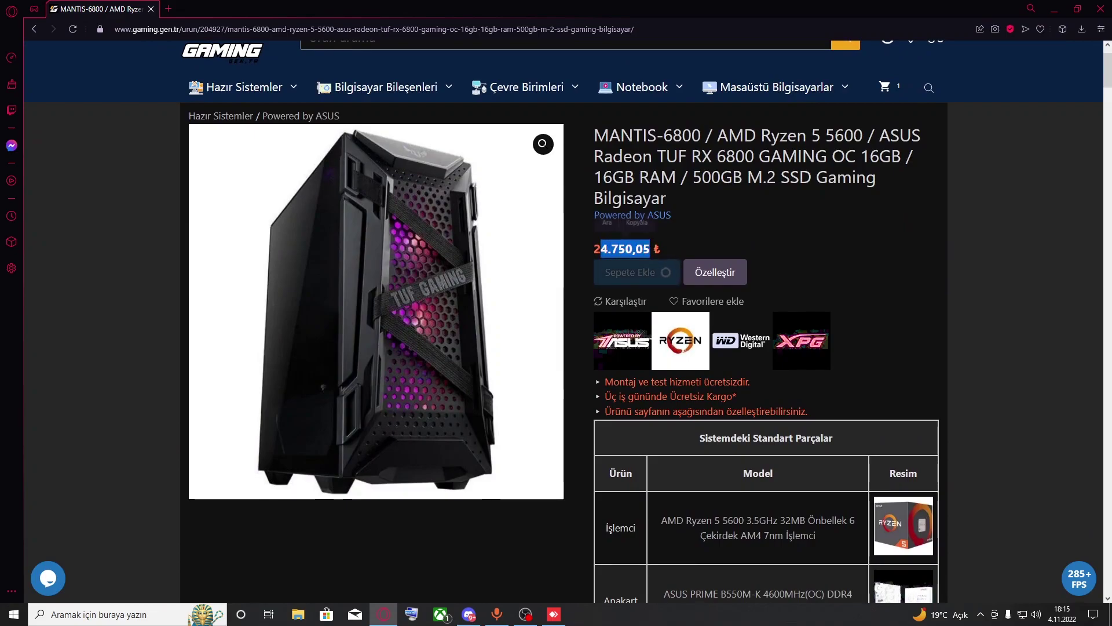
{"action": "scroll", "coordinate": [698, 238], "scroll_direction": "down", "scroll_amount": 12}
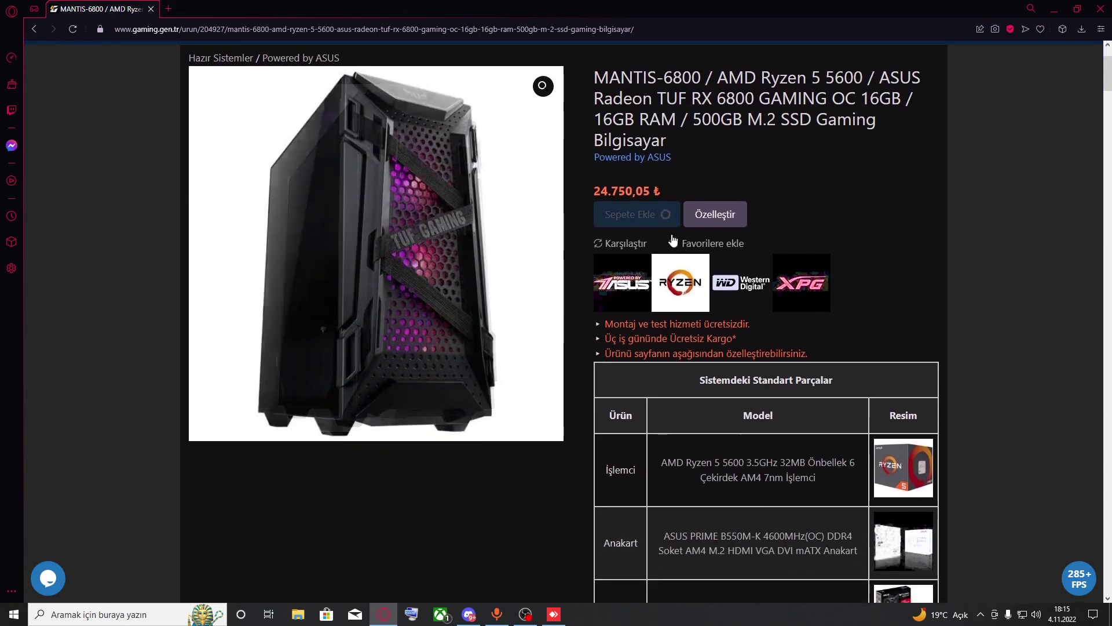
{"action": "scroll", "coordinate": [529, 310], "scroll_direction": "down", "scroll_amount": 20}
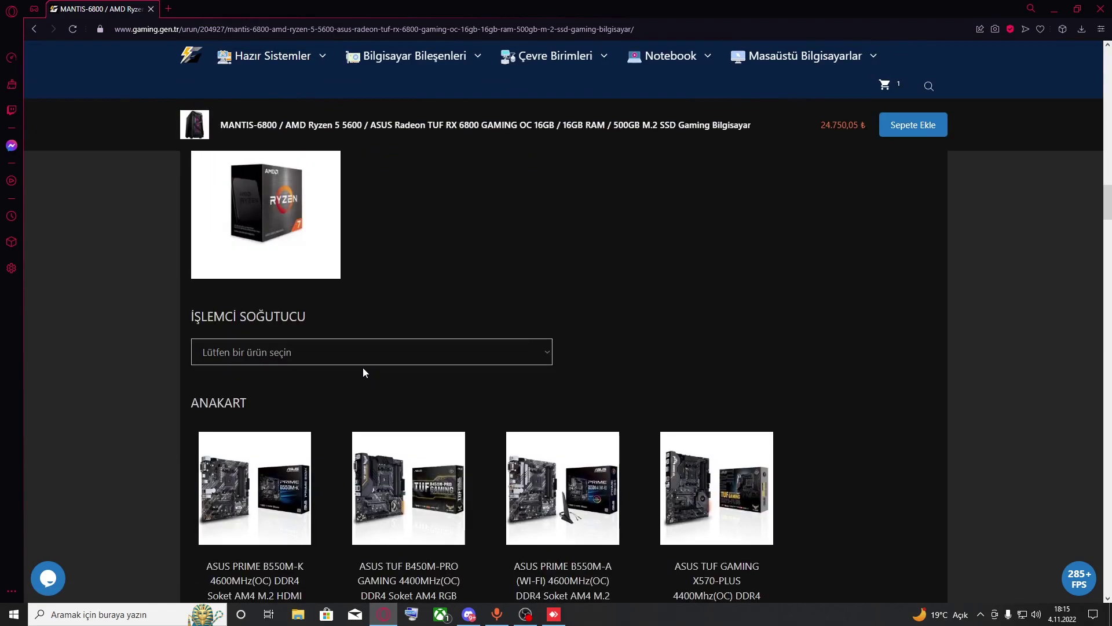
{"action": "scroll", "coordinate": [373, 366], "scroll_direction": "up", "scroll_amount": 2}
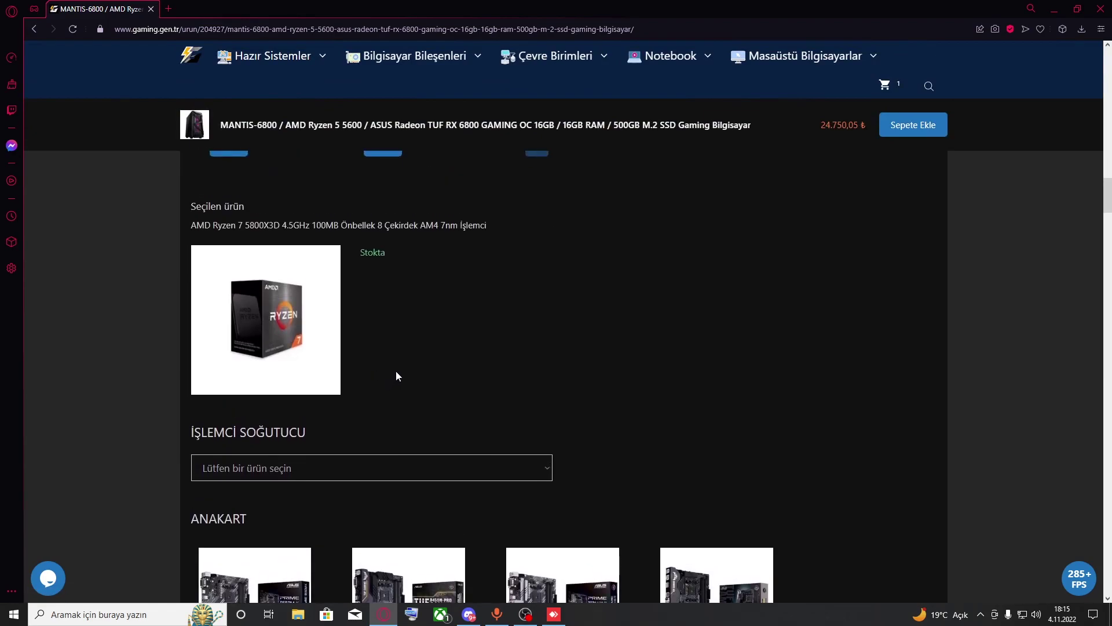
Switch to Discord, enlarge the order screenshot the customer sent, review its parts and total, and close it.
{"action": "left_click", "coordinate": [468, 621]}
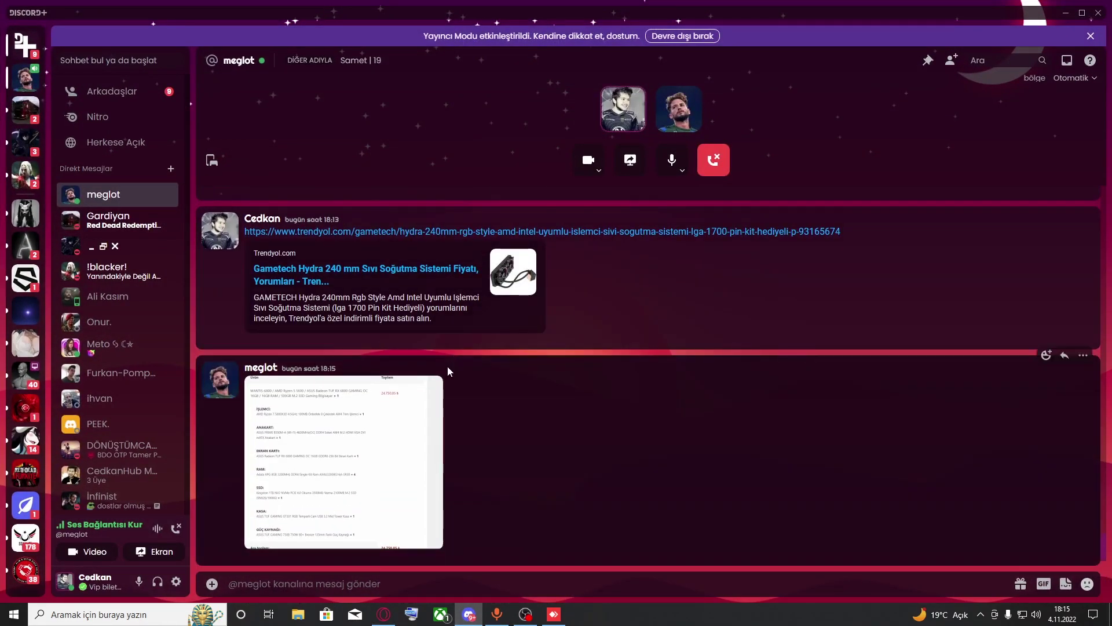
{"action": "left_click", "coordinate": [341, 472]}
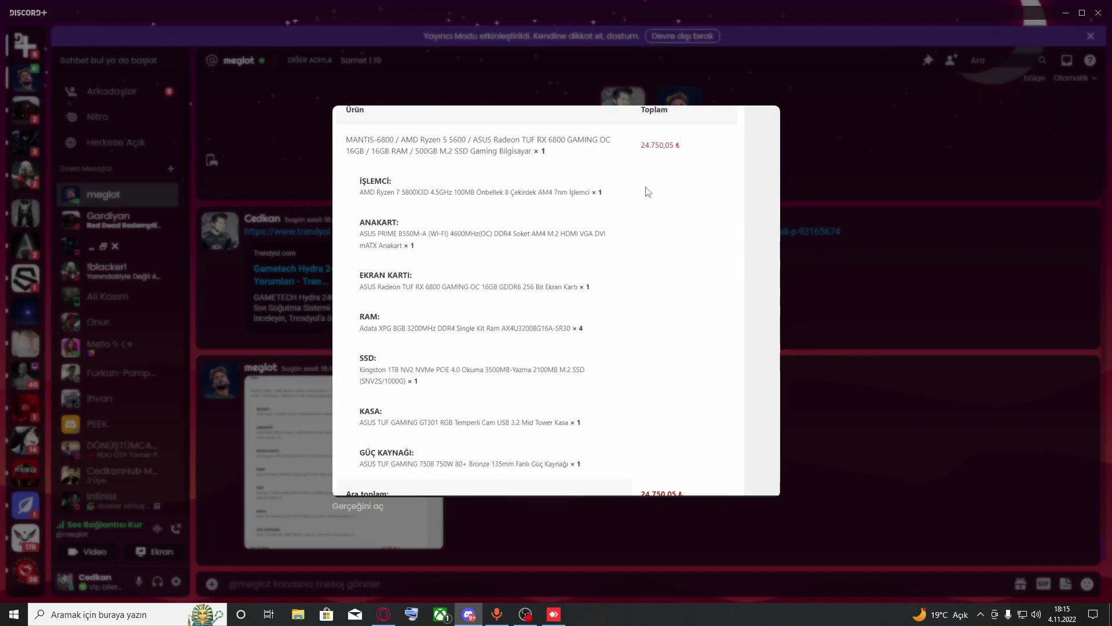
{"action": "left_click", "coordinate": [867, 334]}
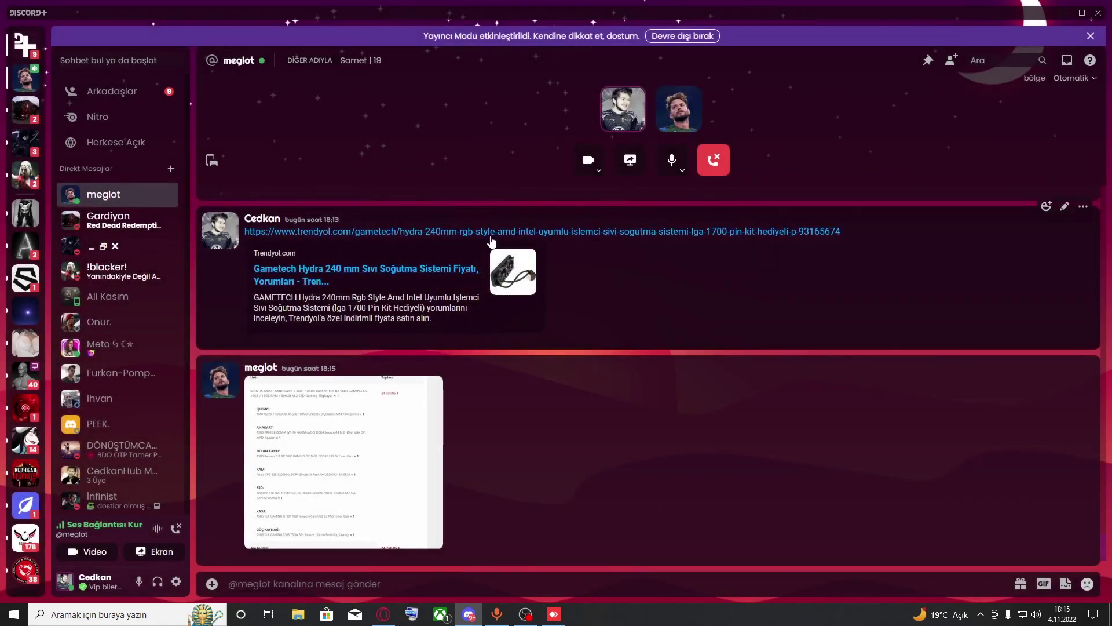
Open the shared Trendyol cooler link from the Discord chat in Chrome.
{"action": "left_click", "coordinate": [384, 614]}
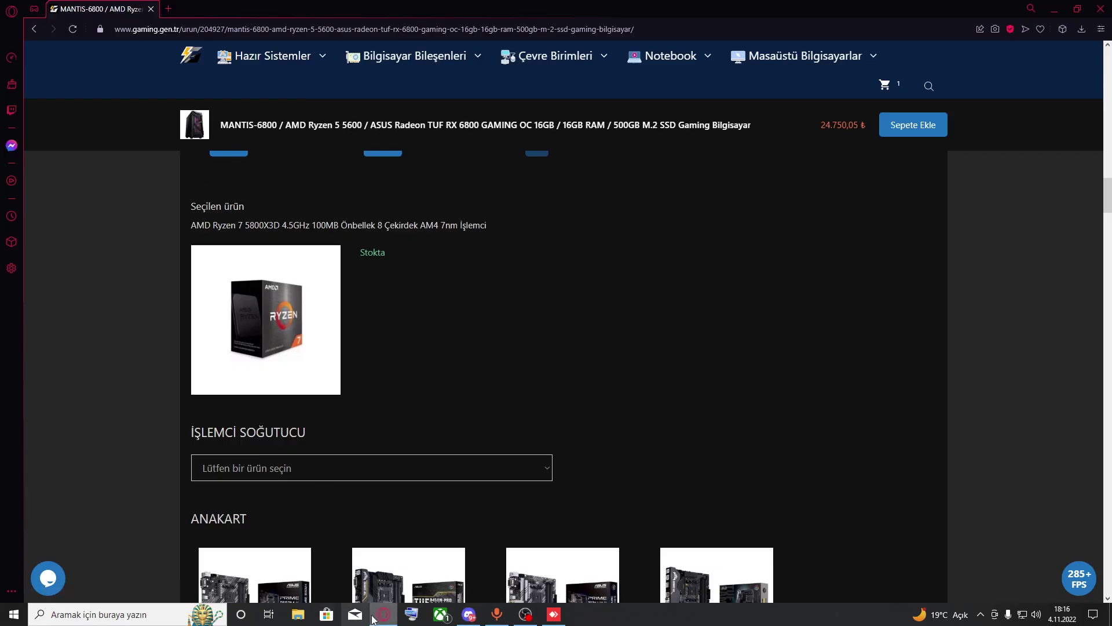
{"action": "left_click", "coordinate": [384, 614]}
{"action": "left_click", "coordinate": [338, 230]}
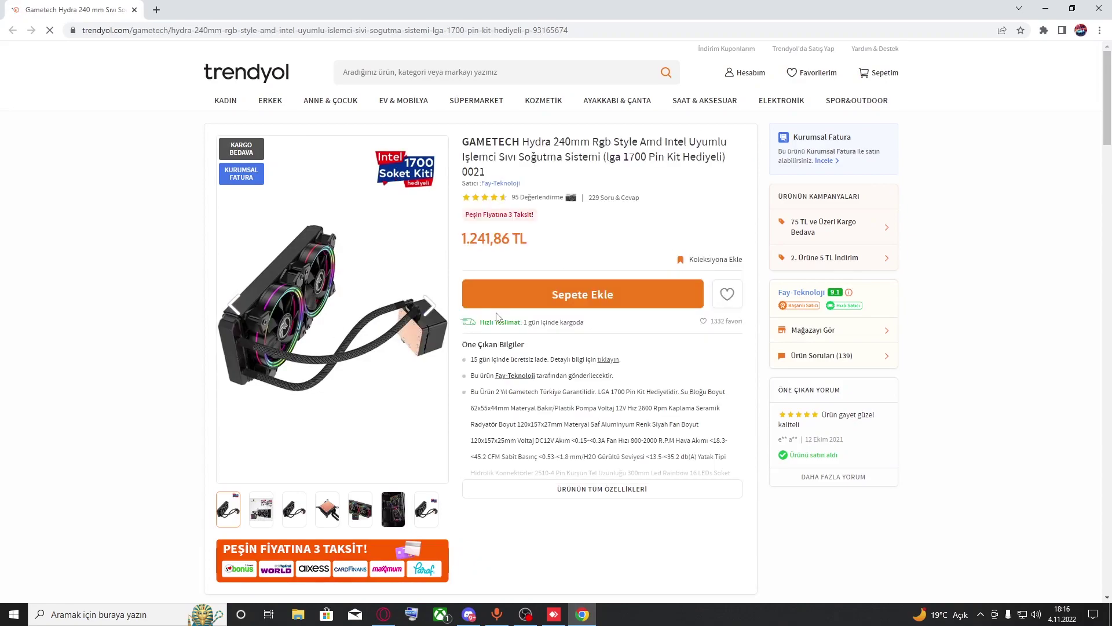
Return to Discord, enlarge the customer's order screenshot, review its listed parts and total, and close it.
{"action": "left_click", "coordinate": [1046, 8]}
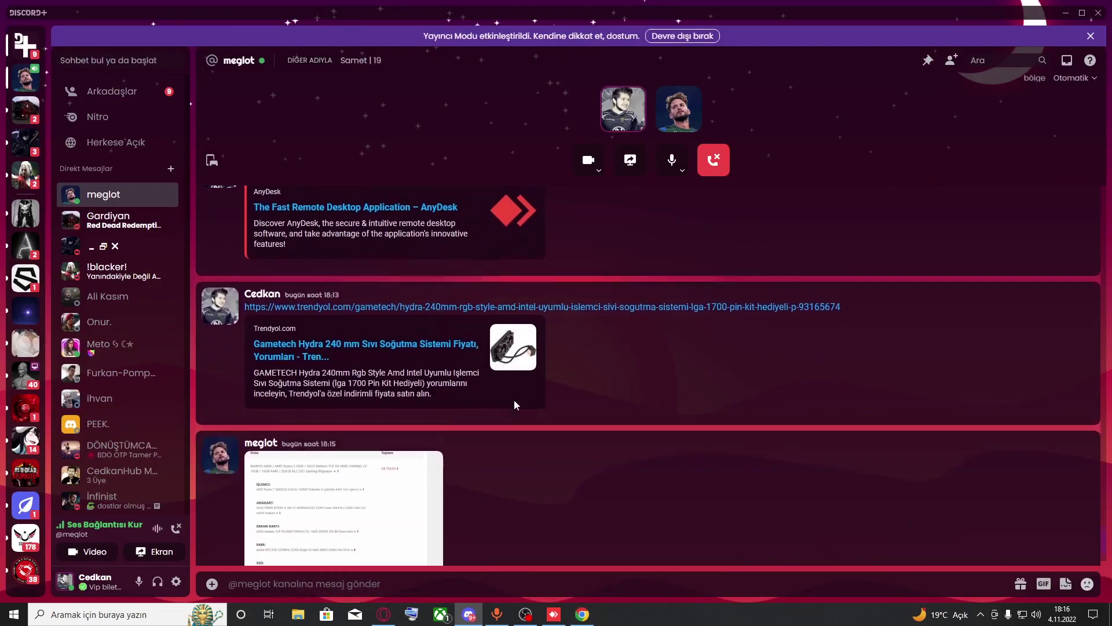
{"action": "left_click", "coordinate": [317, 470]}
{"action": "left_click_drag", "start_coordinate": [421, 242], "coordinate": [464, 241]}
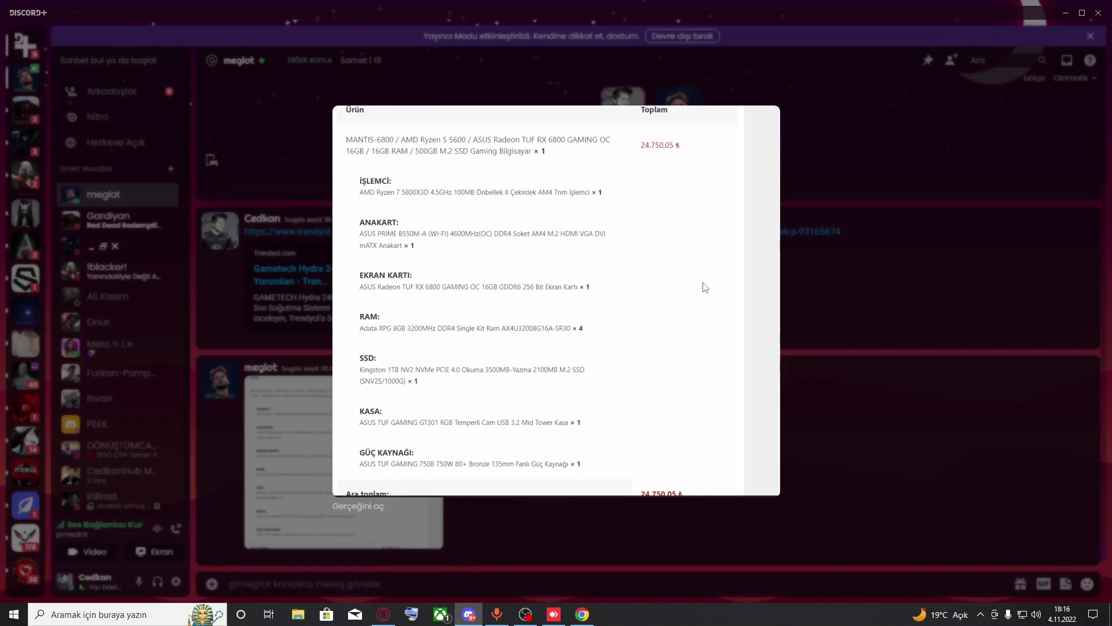
{"action": "key", "text": "Escape"}
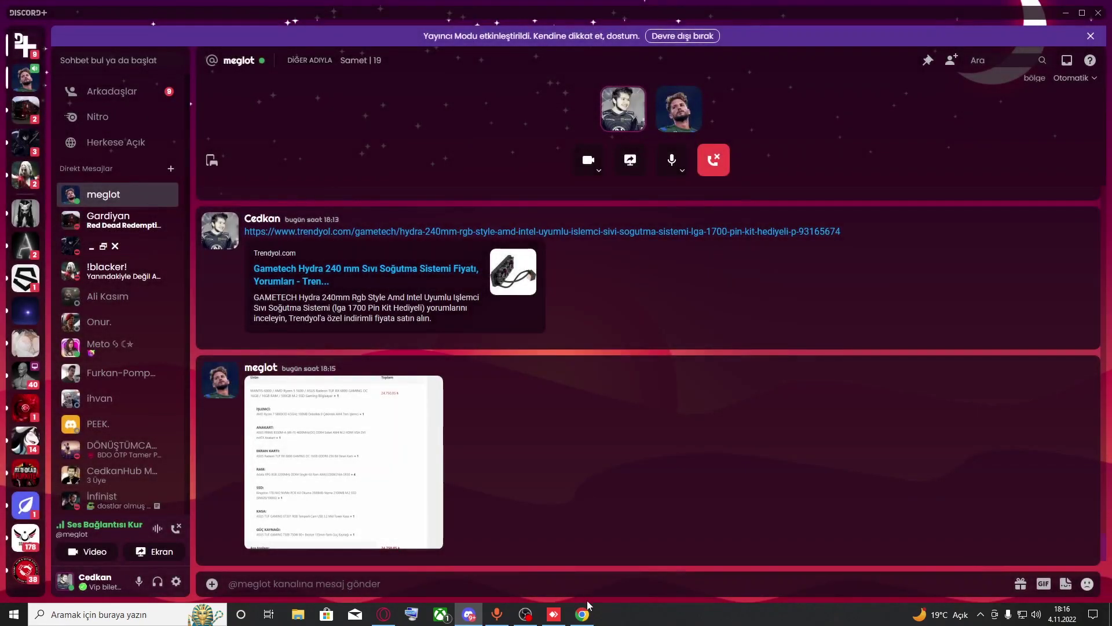
Switch to Chrome's Trendyol page for the GAMETECH Hydra 240mm cooler and look over its product highlights.
{"action": "left_click", "coordinate": [405, 231]}
{"action": "scroll", "coordinate": [226, 45], "scroll_direction": "down", "scroll_amount": 3}
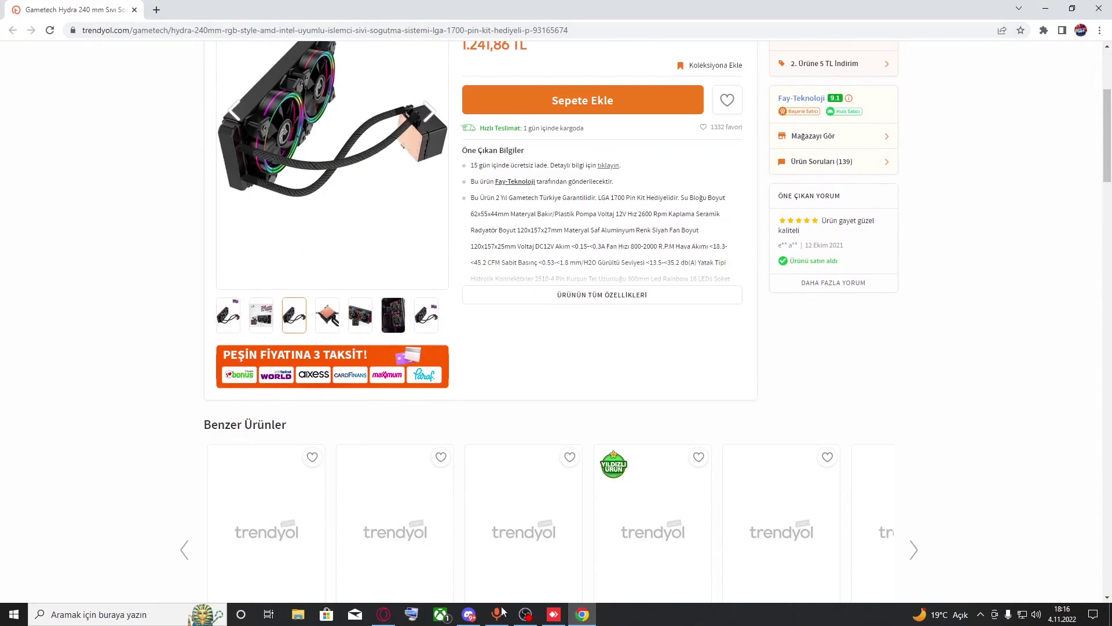
Switch to the MANTIS-6800 page in Opera and choose the ASUS TUF GAMING LC 240 ARGB 240mm liquid cooler as its processor cooler.
{"action": "left_click", "coordinate": [397, 615]}
{"action": "scroll", "coordinate": [350, 301], "scroll_direction": "down", "scroll_amount": 10}
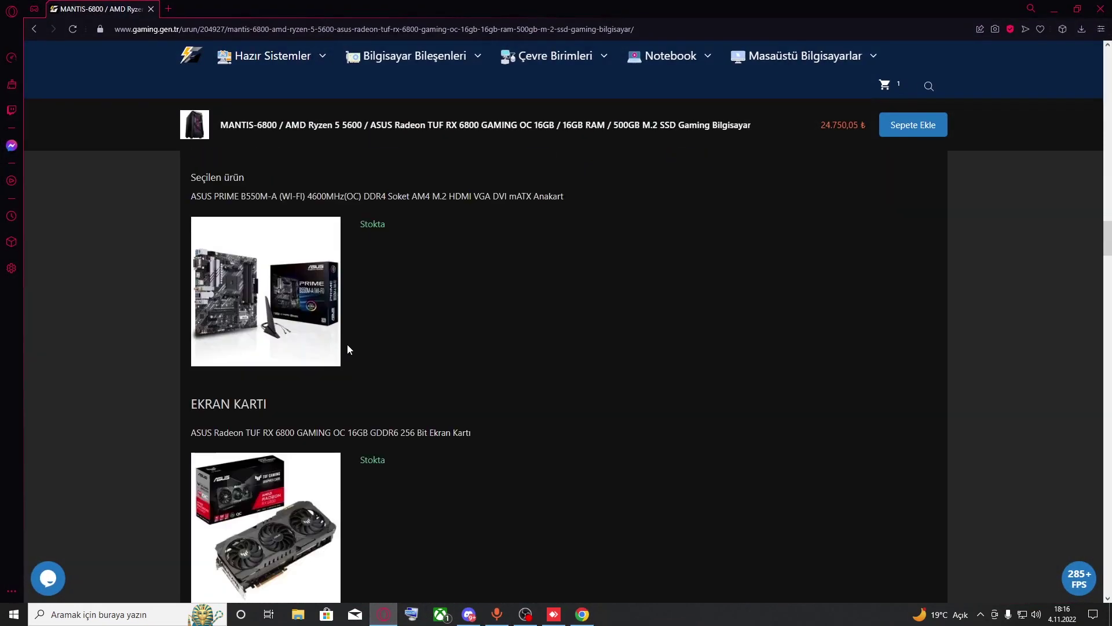
{"action": "scroll", "coordinate": [347, 345], "scroll_direction": "up", "scroll_amount": 8}
{"action": "left_click", "coordinate": [334, 349]}
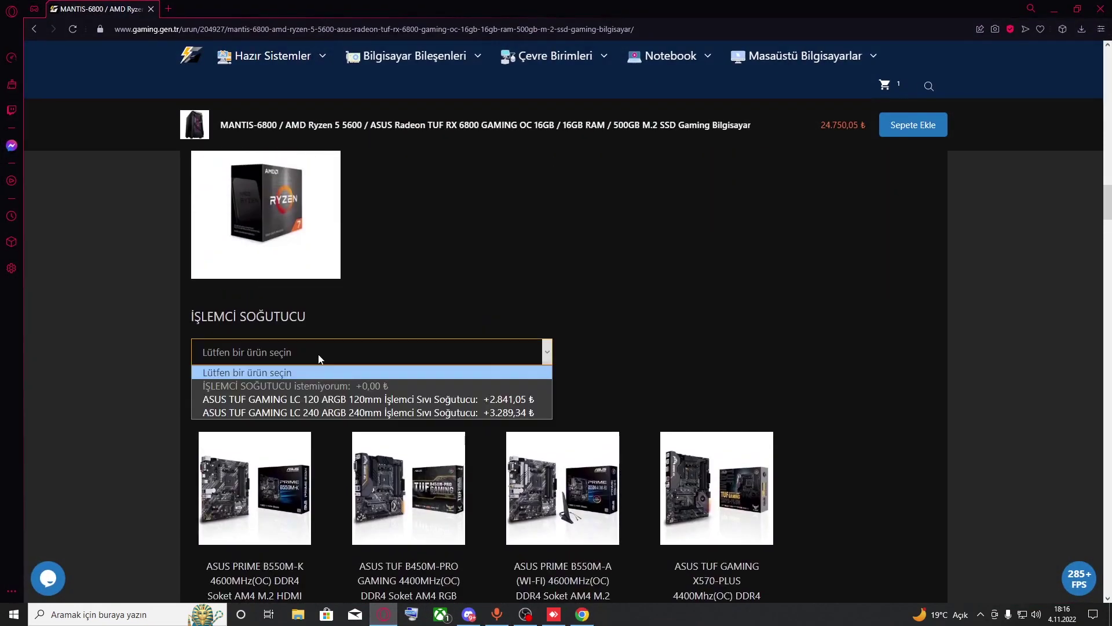
{"action": "left_click", "coordinate": [347, 412]}
Review the customized PC's case, SSD and processor options and its specification tables, and switch back to Discord.
{"action": "scroll", "coordinate": [525, 304], "scroll_direction": "down", "scroll_amount": 20}
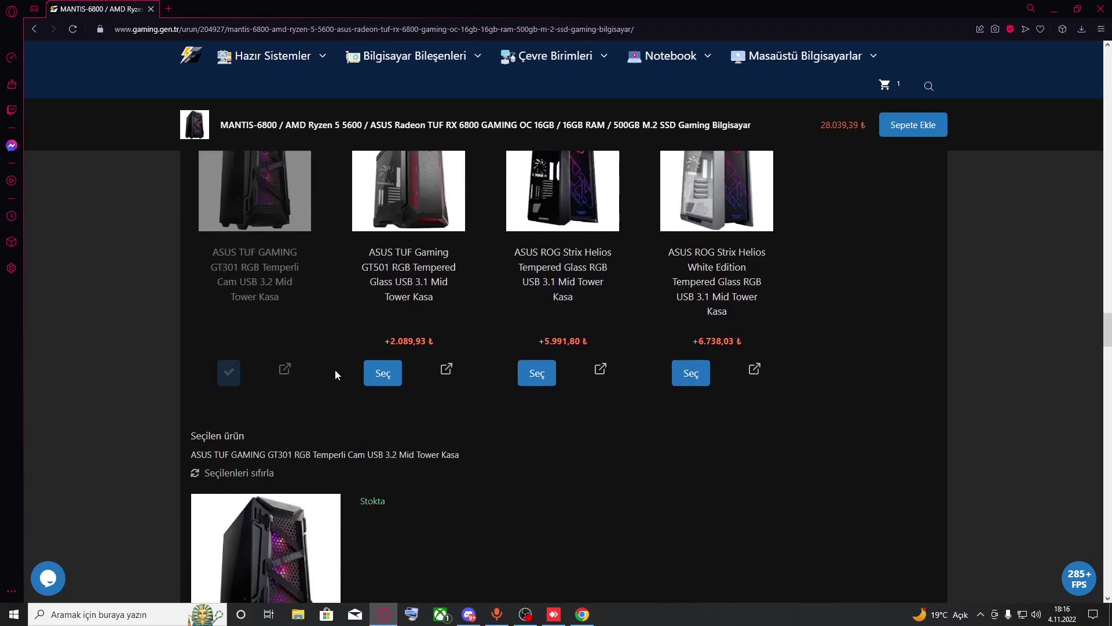
{"action": "double_click", "coordinate": [377, 383]}
{"action": "left_click", "coordinate": [415, 389]}
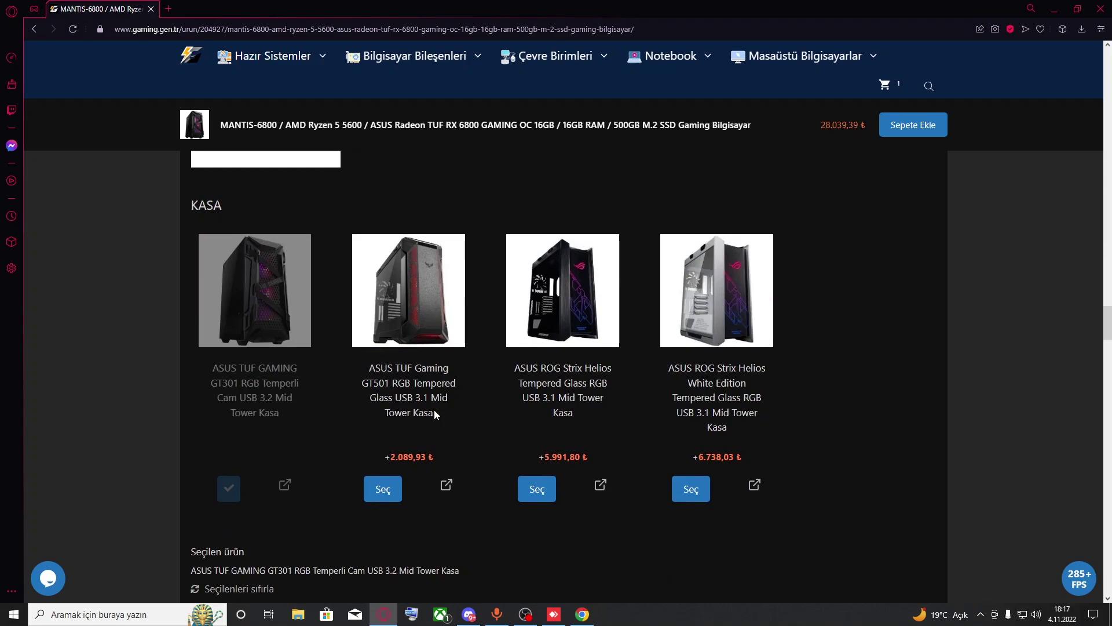
{"action": "scroll", "coordinate": [398, 380], "scroll_direction": "up", "scroll_amount": 20}
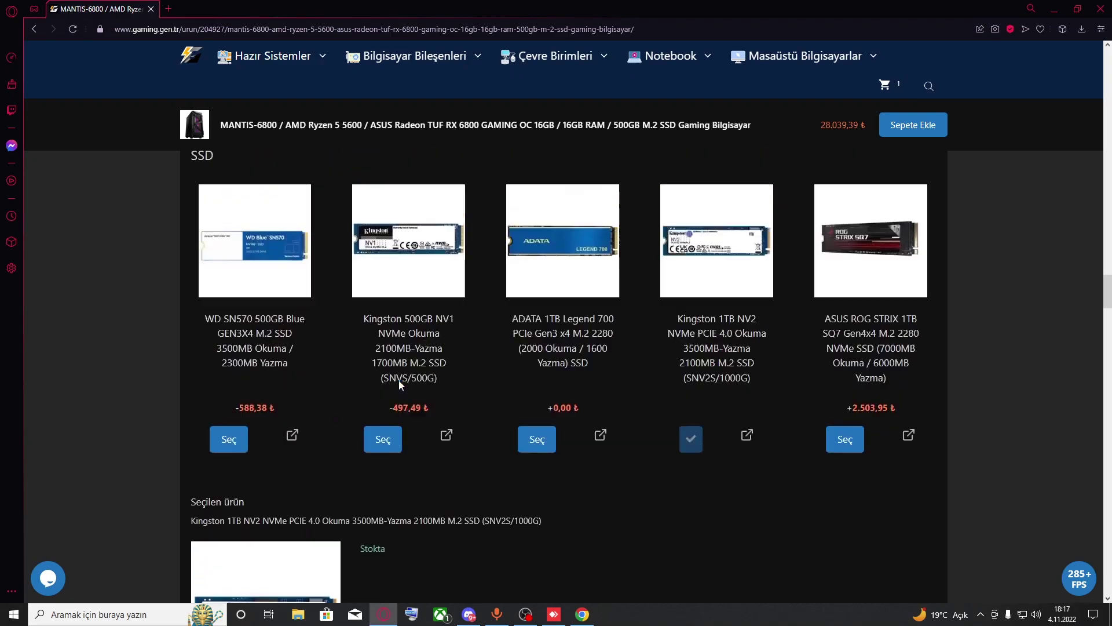
{"action": "scroll", "coordinate": [432, 371], "scroll_direction": "up", "scroll_amount": 15}
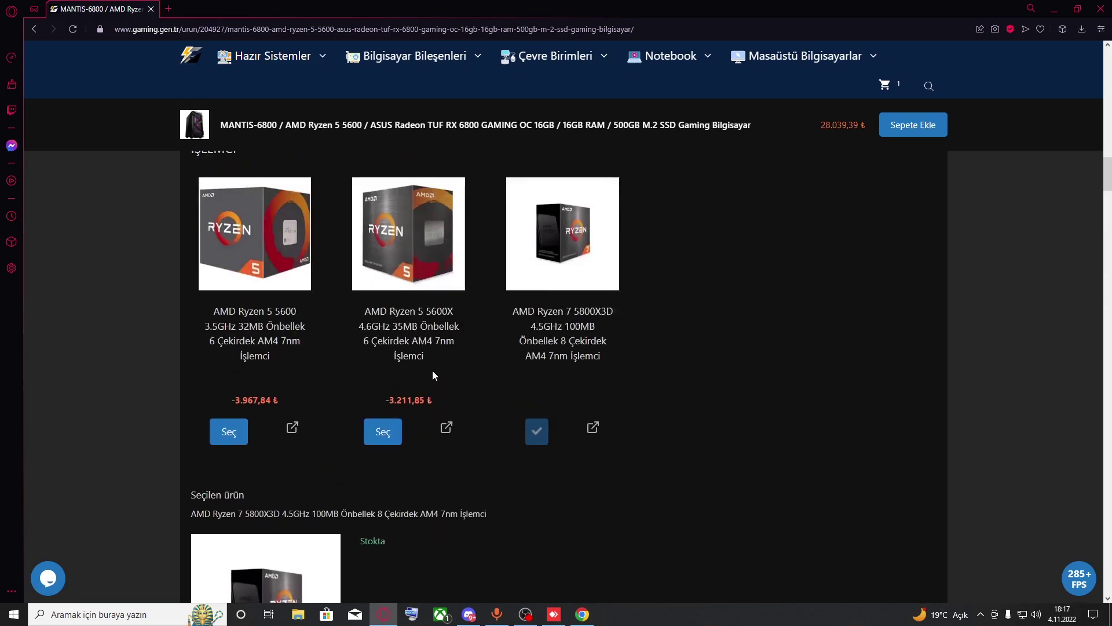
{"action": "scroll", "coordinate": [453, 364], "scroll_direction": "up", "scroll_amount": 10}
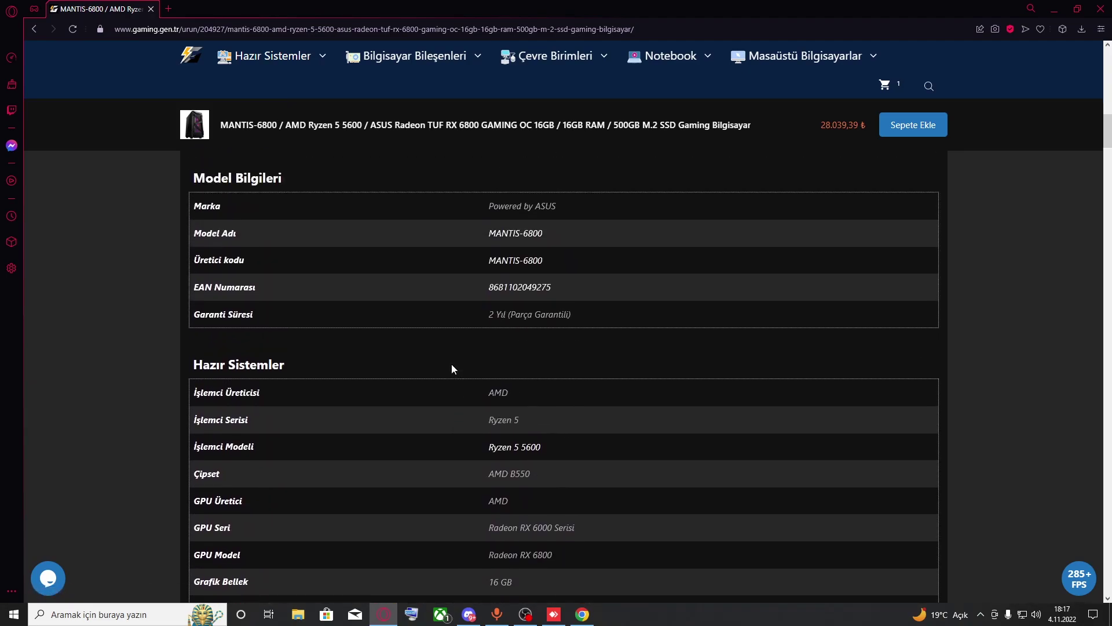
{"action": "scroll", "coordinate": [455, 368], "scroll_direction": "down", "scroll_amount": 15}
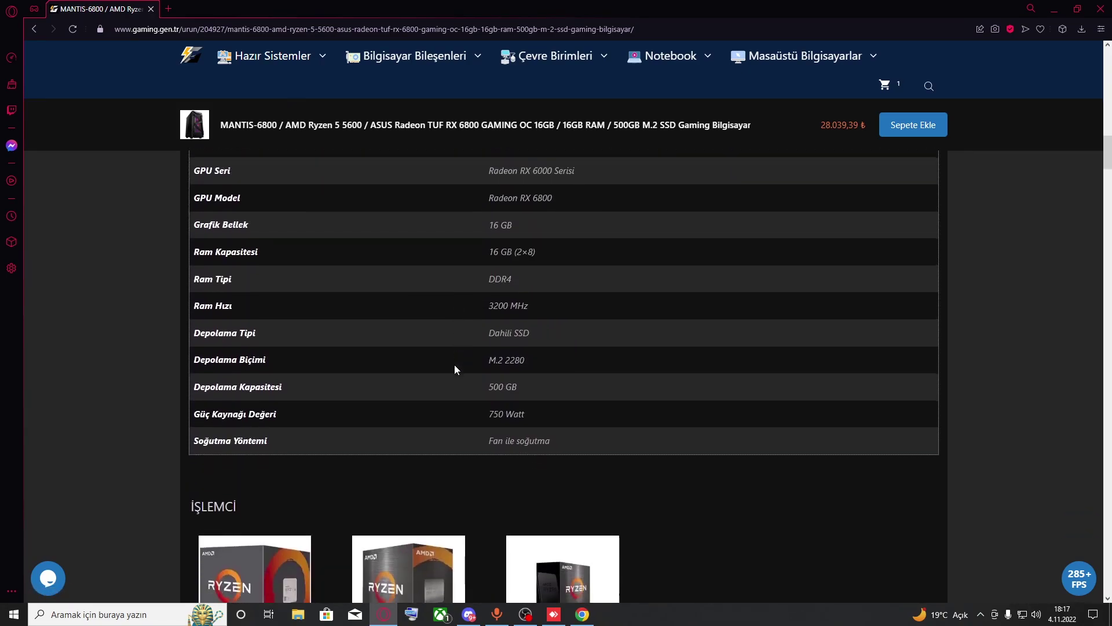
{"action": "scroll", "coordinate": [455, 364], "scroll_direction": "down", "scroll_amount": 10}
{"action": "scroll", "coordinate": [457, 353], "scroll_direction": "up", "scroll_amount": 4}
{"action": "scroll", "coordinate": [458, 359], "scroll_direction": "down", "scroll_amount": 15}
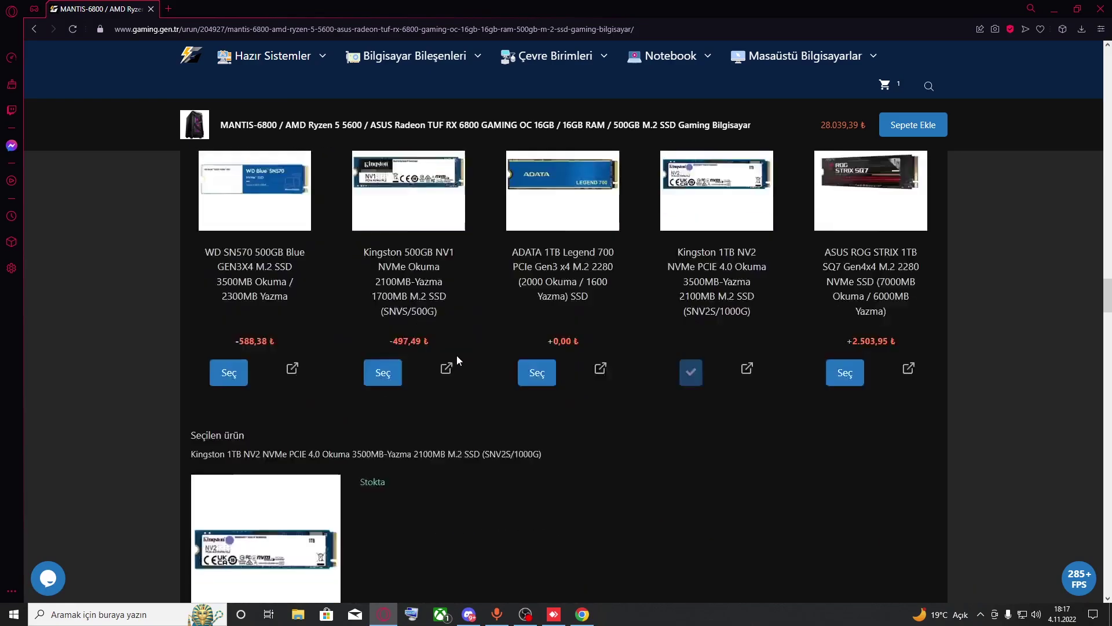
{"action": "scroll", "coordinate": [502, 524], "scroll_direction": "down", "scroll_amount": 4}
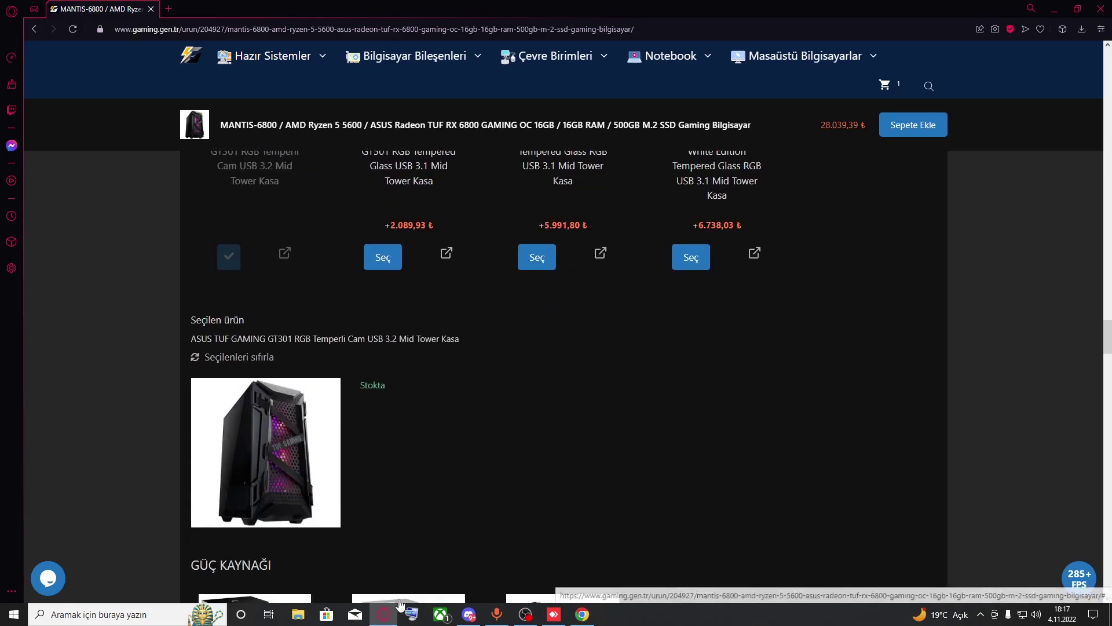
{"action": "left_click", "coordinate": [469, 616]}
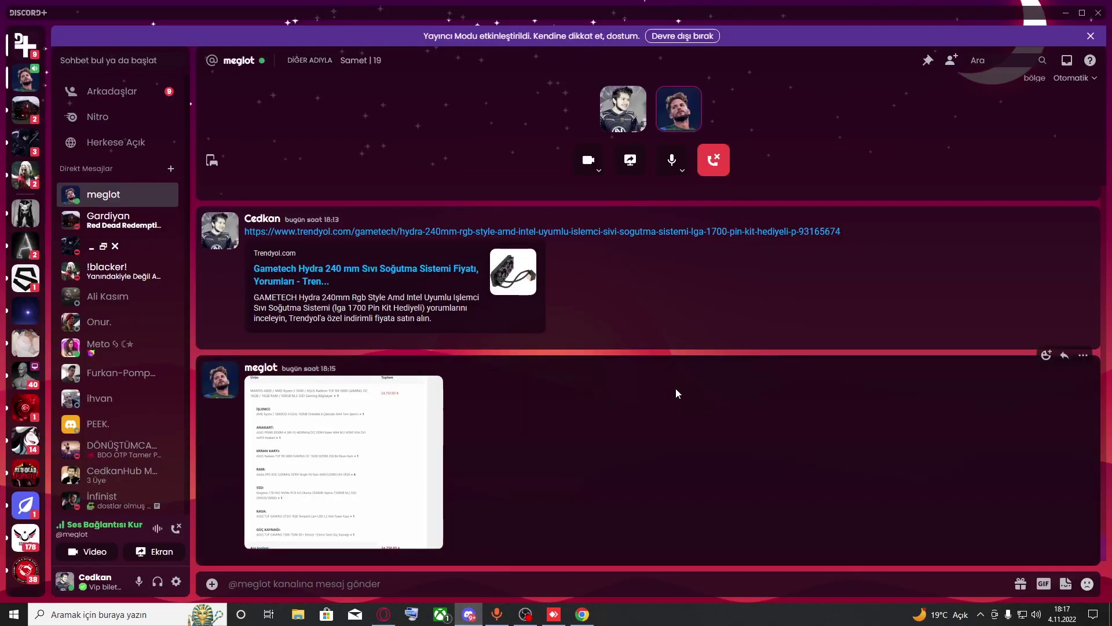